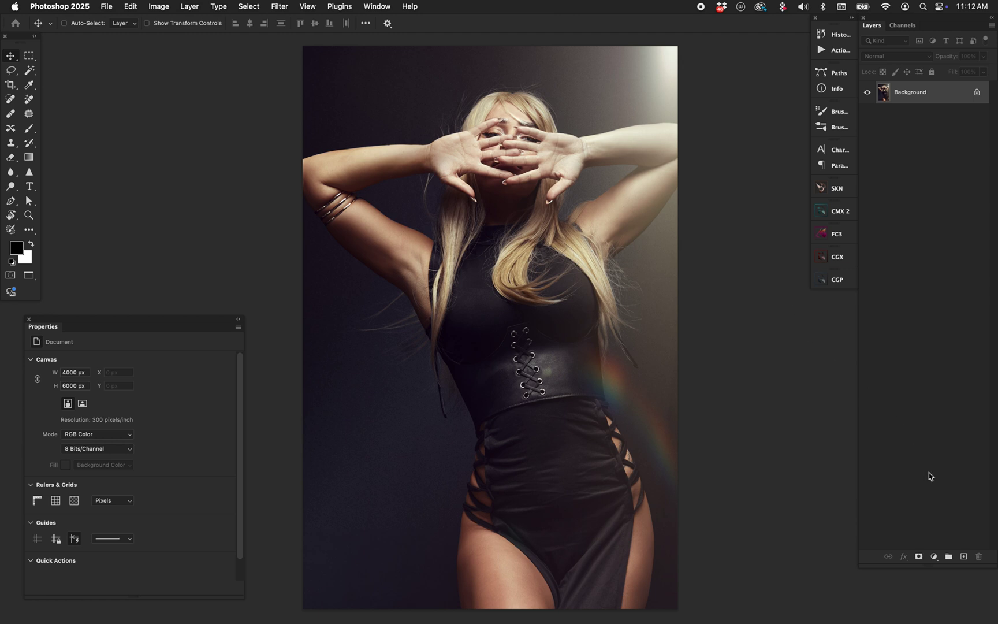
Add a Hue/Saturation adjustment layer and hide it
click(934, 557)
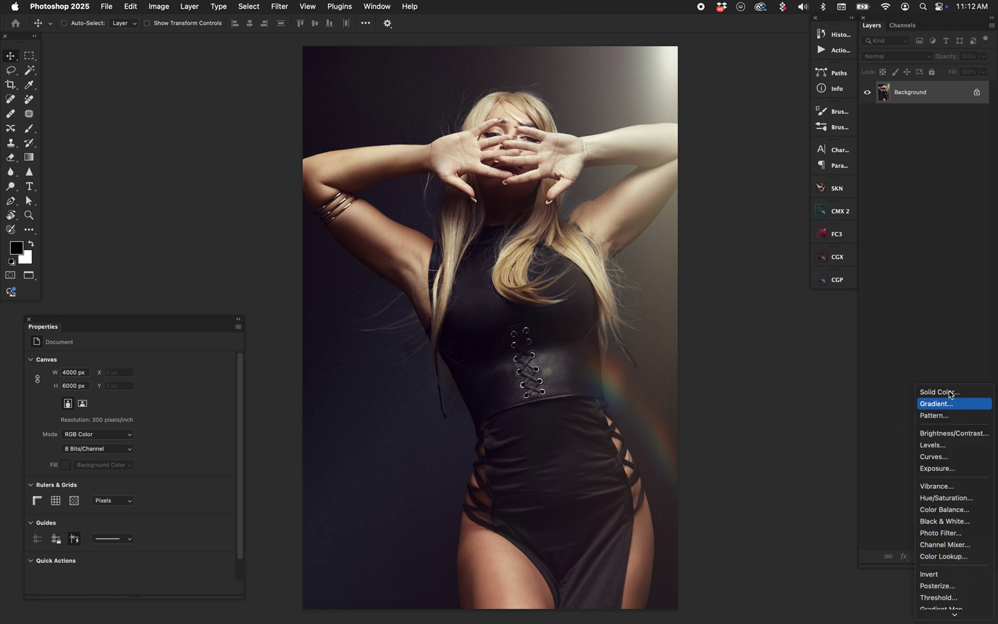
click(946, 498)
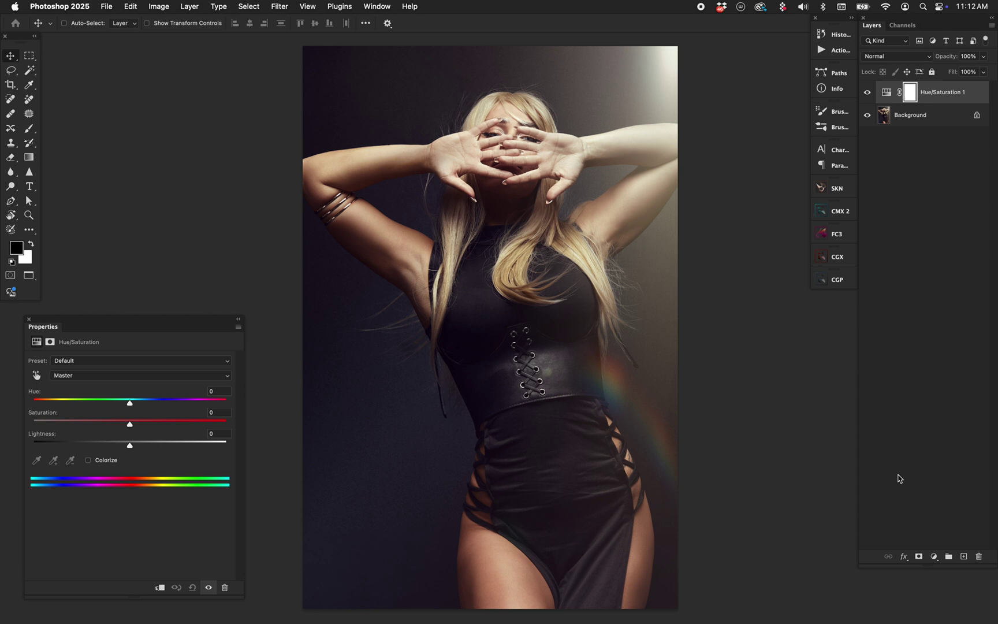
click(867, 92)
With Background selected, add a Gradient Map layer that renders the portrait black and white
click(910, 114)
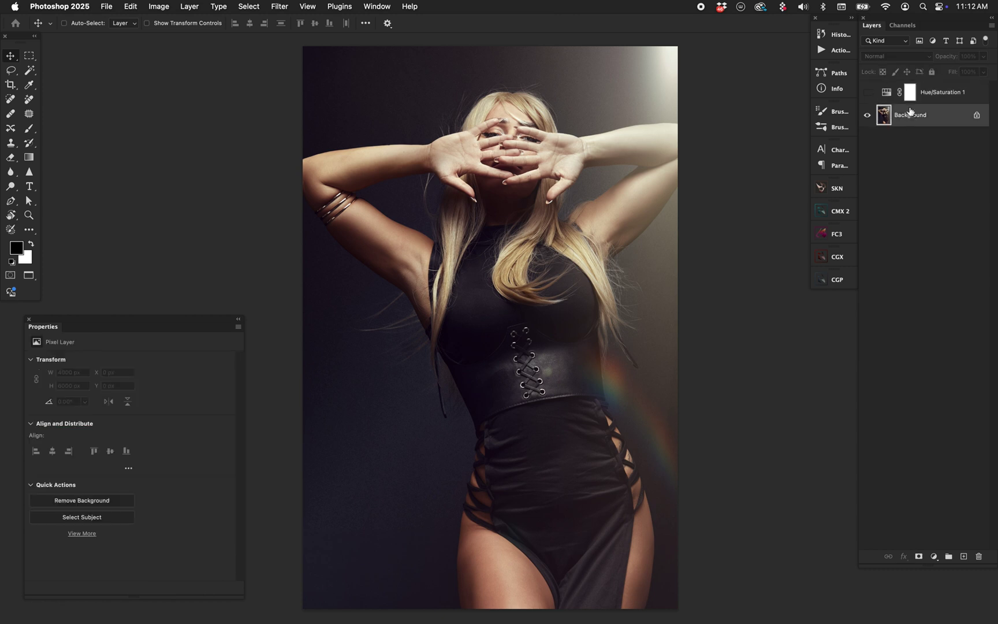
click(935, 557)
click(476, 386)
click(934, 556)
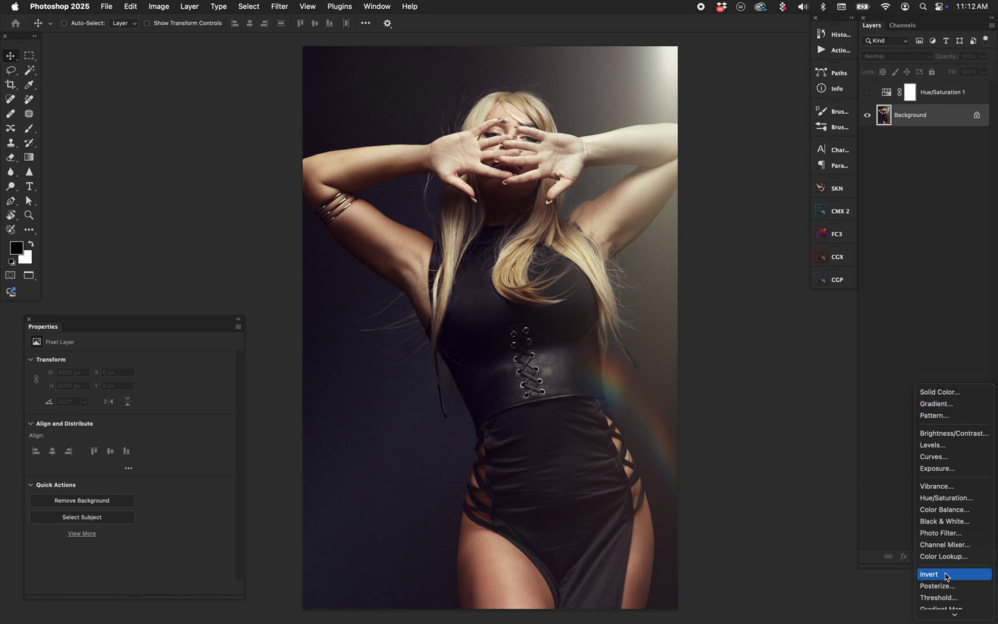
click(938, 606)
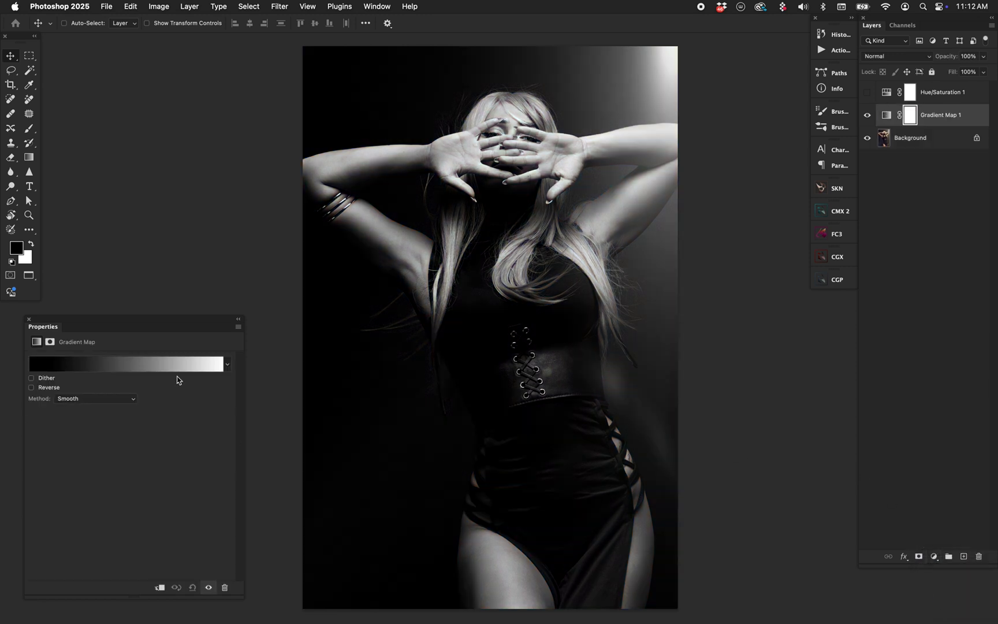
Reverse the Gradient Map to run white at Location 0 to black at Location 48
click(151, 364)
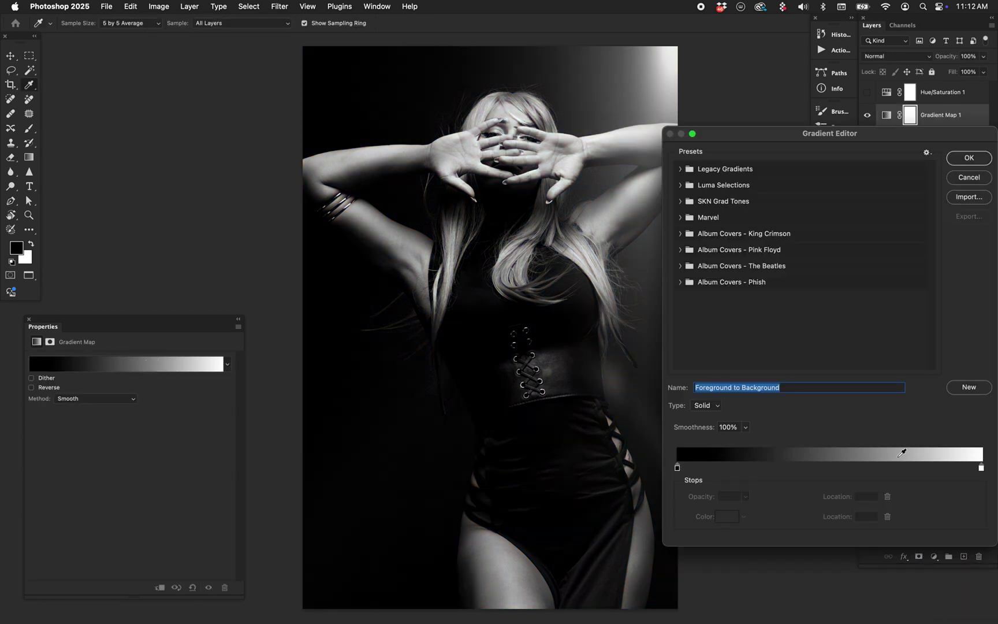
mouse_move(981, 468)
mouse_down()
mouse_move(826, 468)
mouse_move(989, 469)
mouse_up()
drag(677, 468, 774, 470)
drag(981, 468, 678, 468)
drag(750, 468, 817, 468)
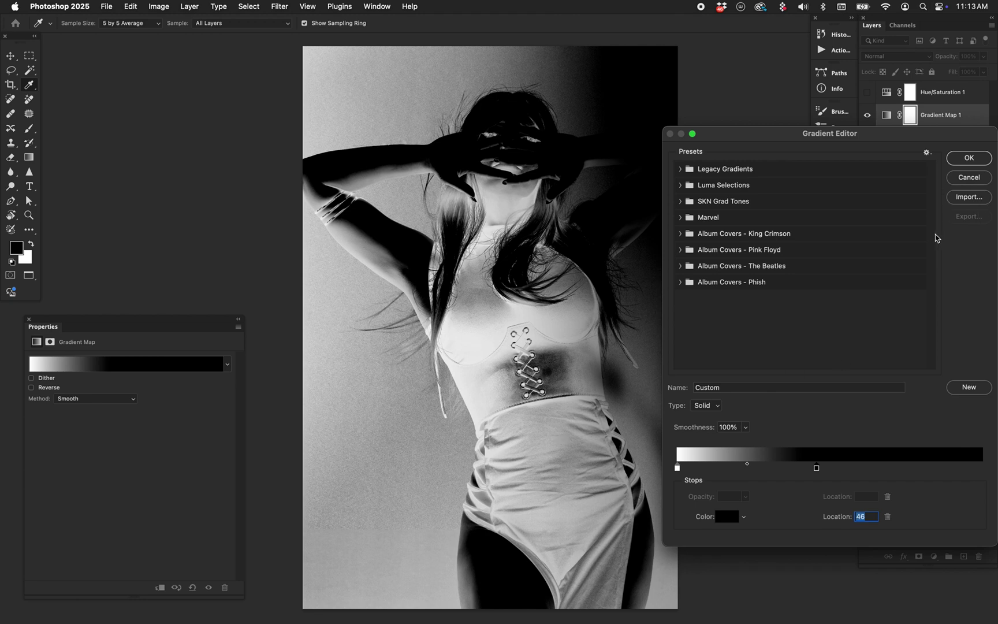
click(966, 160)
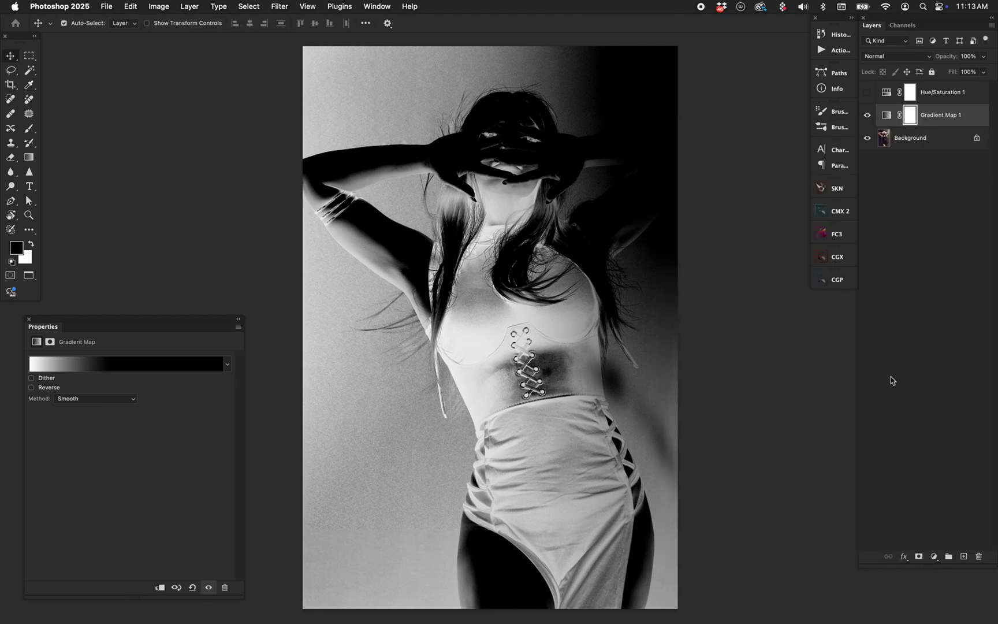
Load the luminosity selection, hide Gradient Map 1, and make it Hue/Saturation 1's mask
key(super+alt+2)
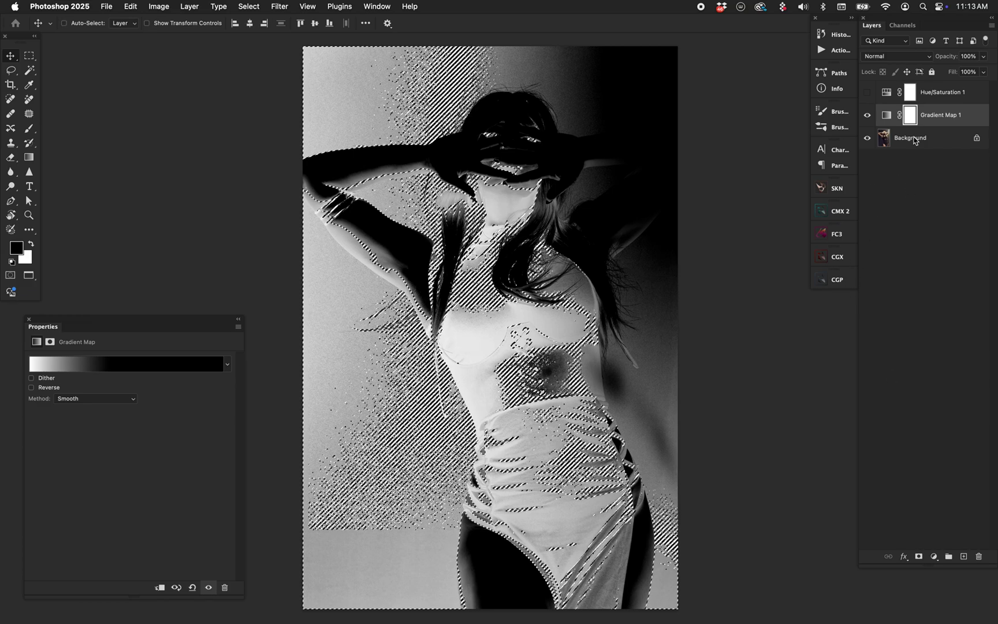
click(867, 115)
click(867, 93)
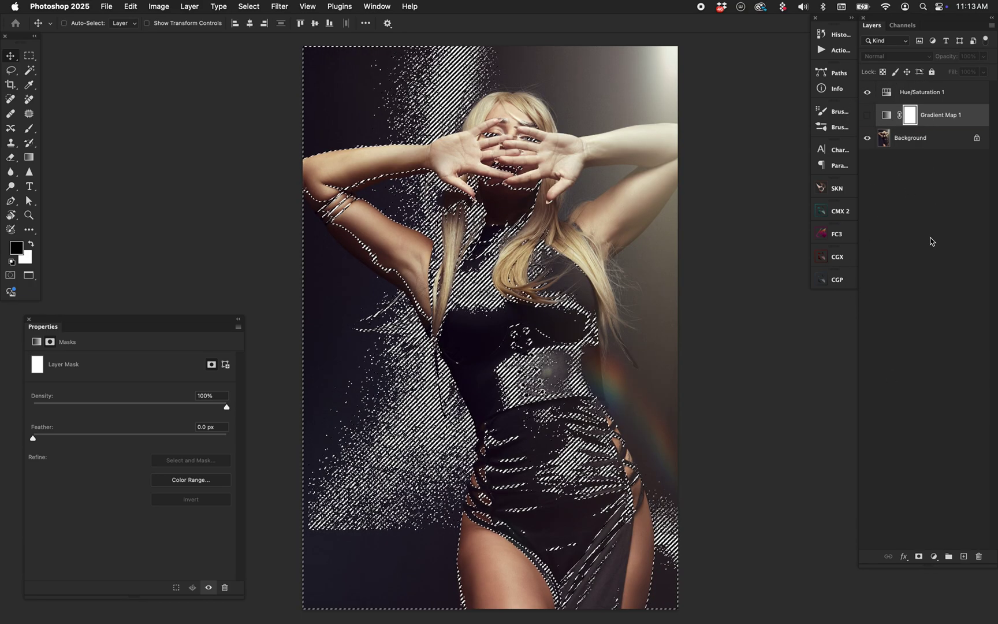
click(925, 92)
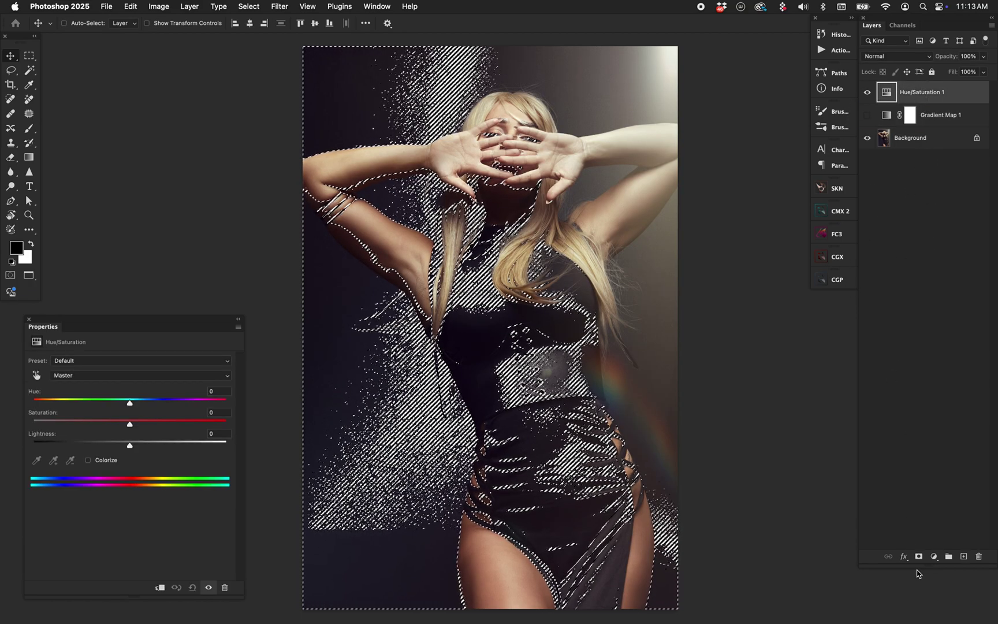
click(919, 556)
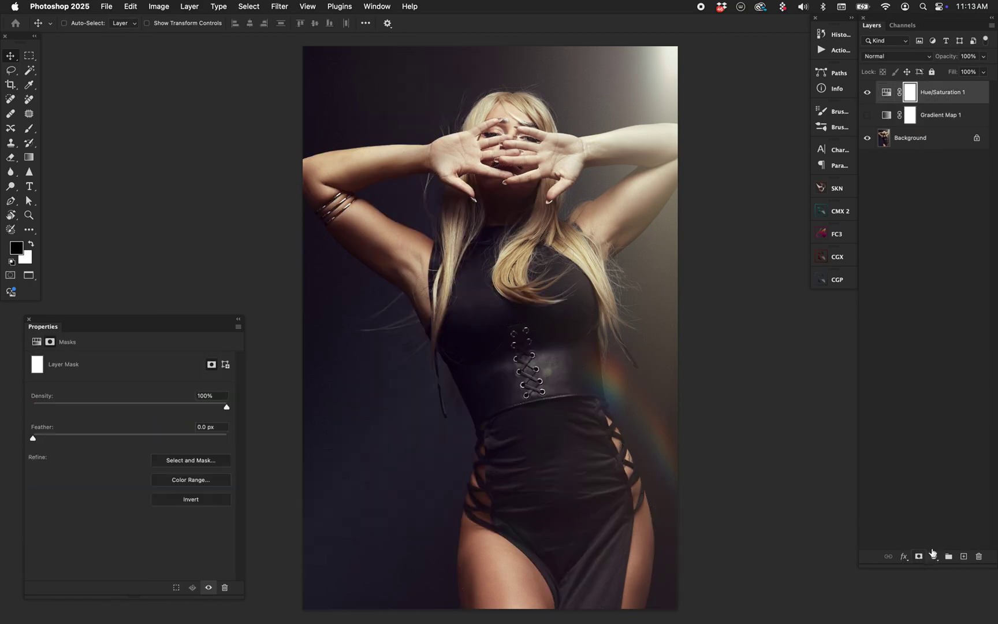
click(936, 118)
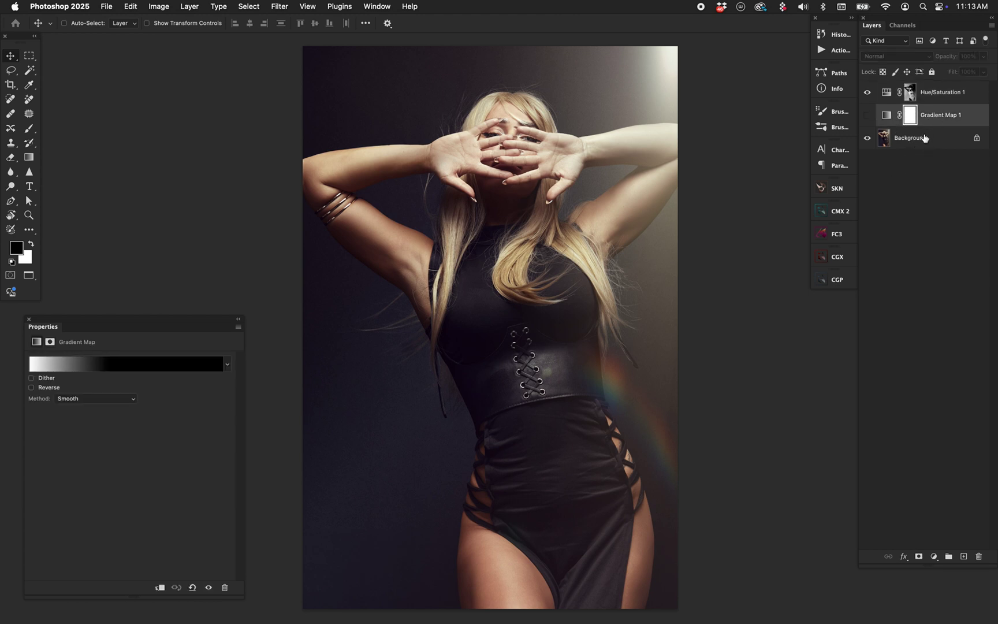
alt+click(912, 96)
alt+click(912, 95)
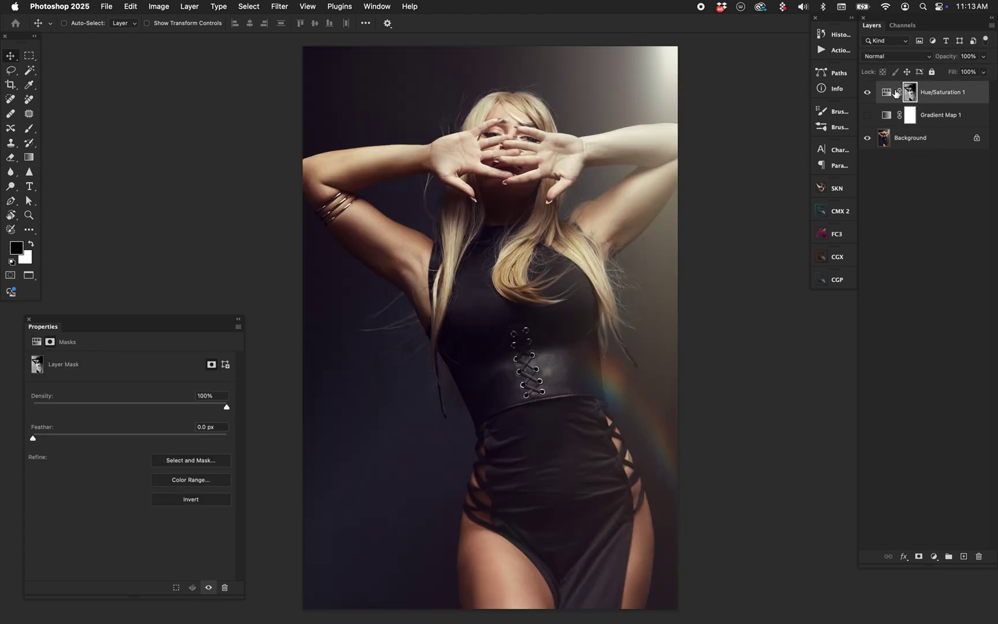
Preview a hue shift, reset the Hue/Saturation settings, and enable Colorize
click(887, 93)
mouse_move(145, 399)
mouse_down()
mouse_move(196, 402)
mouse_move(93, 405)
mouse_move(204, 413)
mouse_move(129, 403)
mouse_up()
click(193, 588)
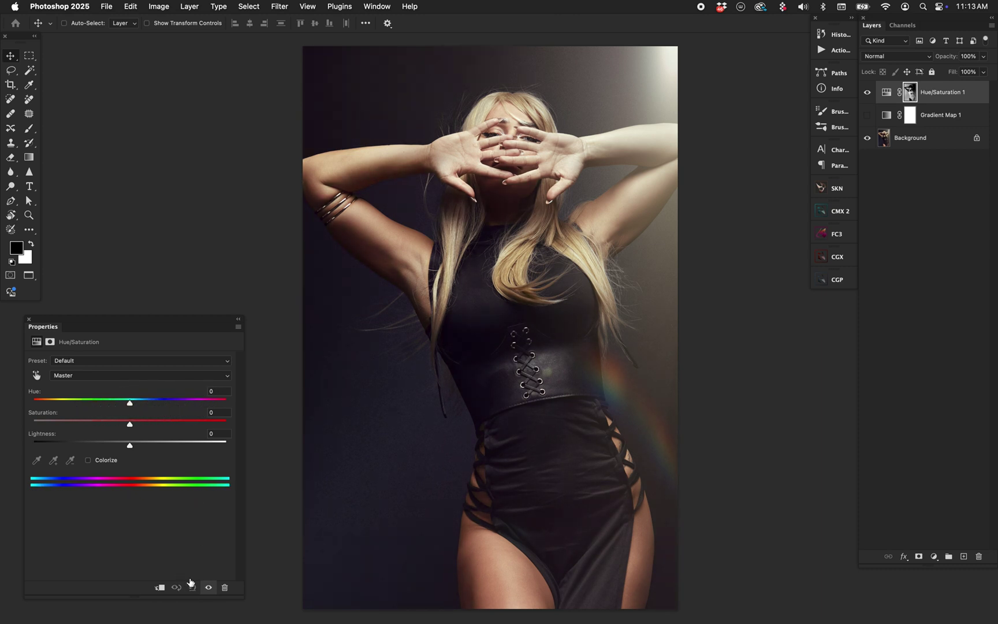
click(88, 460)
Set the Colorize tint to Saturation 48 and Hue 107, then display the mask
click(126, 423)
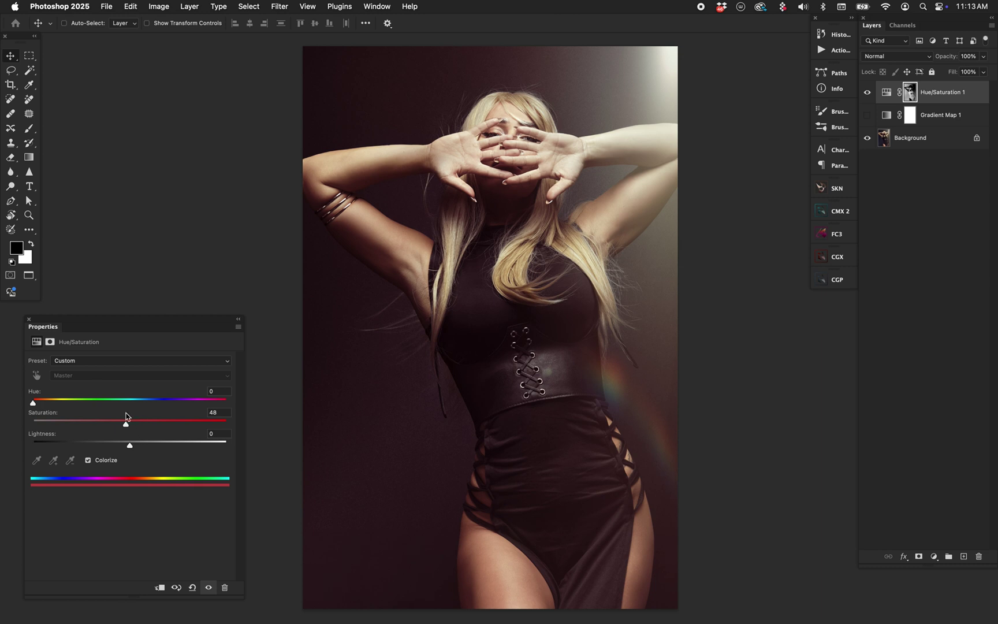
drag(65, 403, 90, 406)
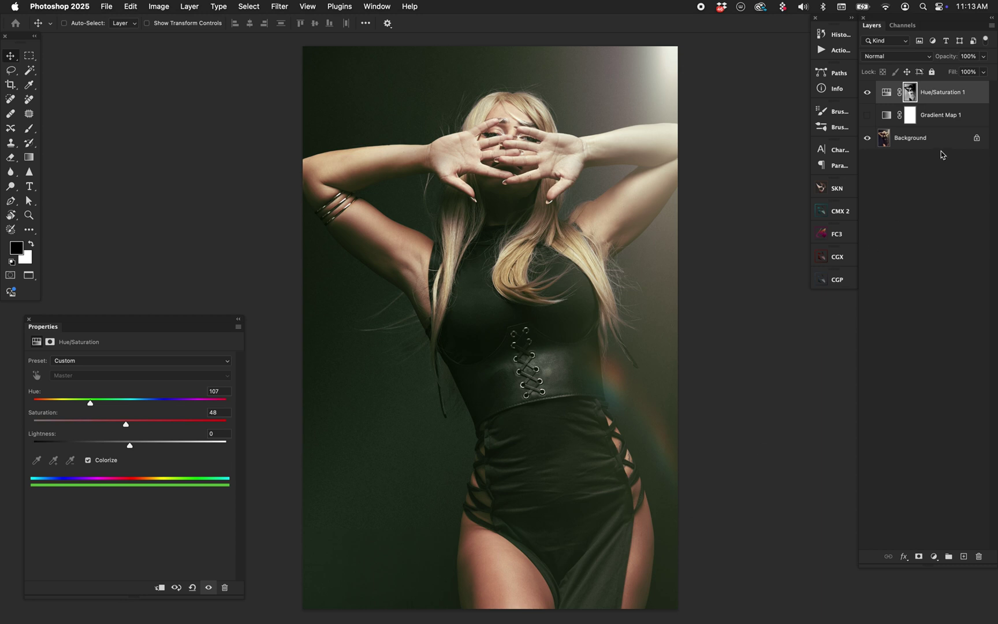
alt+click(910, 92)
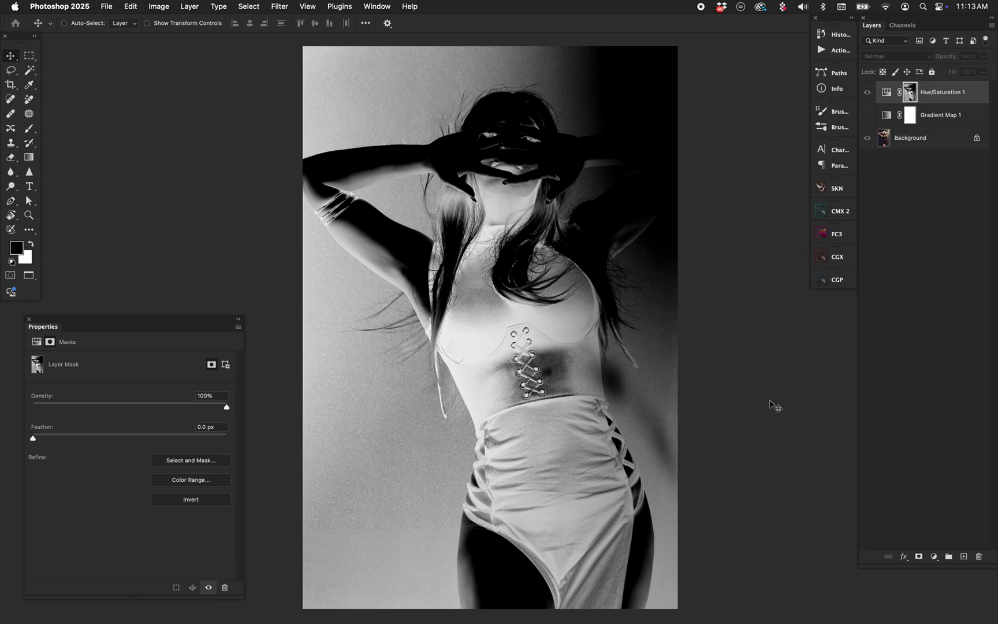
Test a size-900 black brush stroke on the mask, then undo it
key(b)
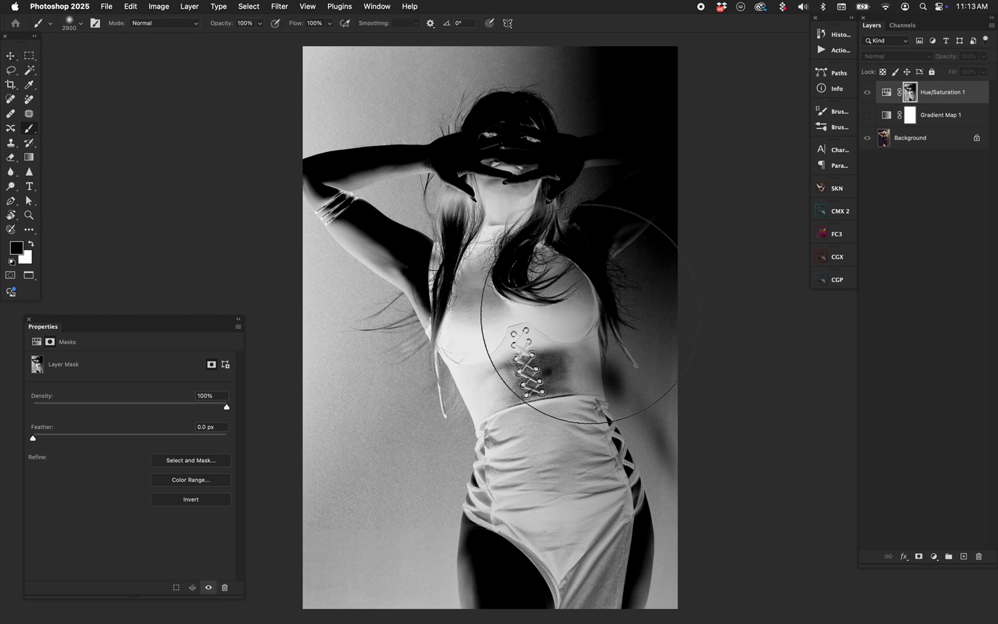
key(bracketleft)
key(bracketleft)
key(bracketleft)
key(bracketleft)
key(bracketleft)
key(bracketleft)
key(bracketleft)
key(bracketleft)
key(bracketleft)
key(bracketleft)
key(bracketleft)
key(bracketleft)
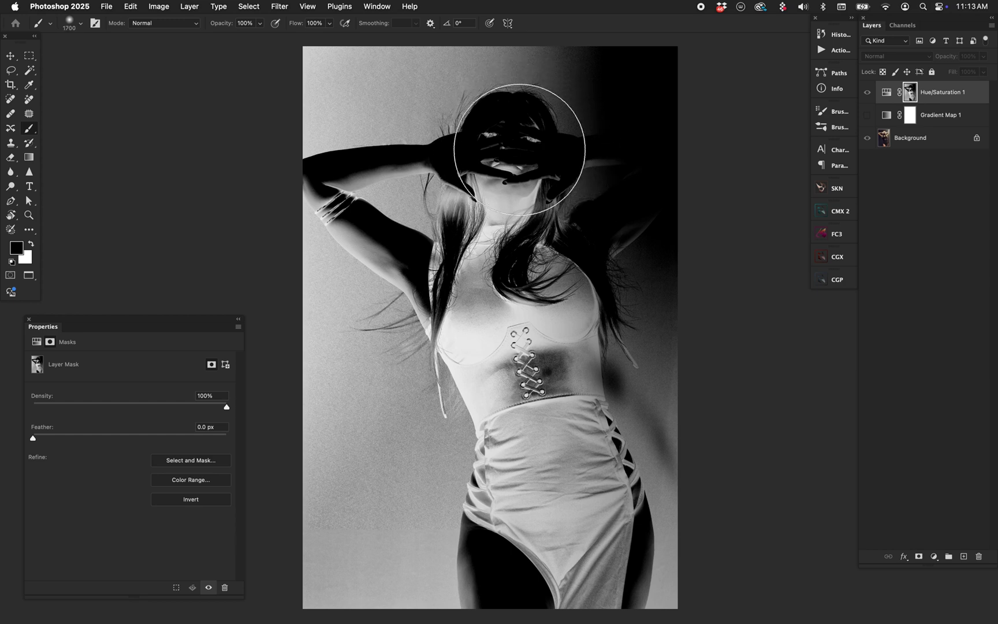
key(bracketleft)
key(bracketleft)
key(bracketleft)
key(bracketleft)
key(bracketleft)
key(bracketleft)
key(bracketleft)
key(bracketleft)
mouse_move(526, 111)
mouse_down()
mouse_move(439, 238)
mouse_move(450, 462)
mouse_up()
key(super+z)
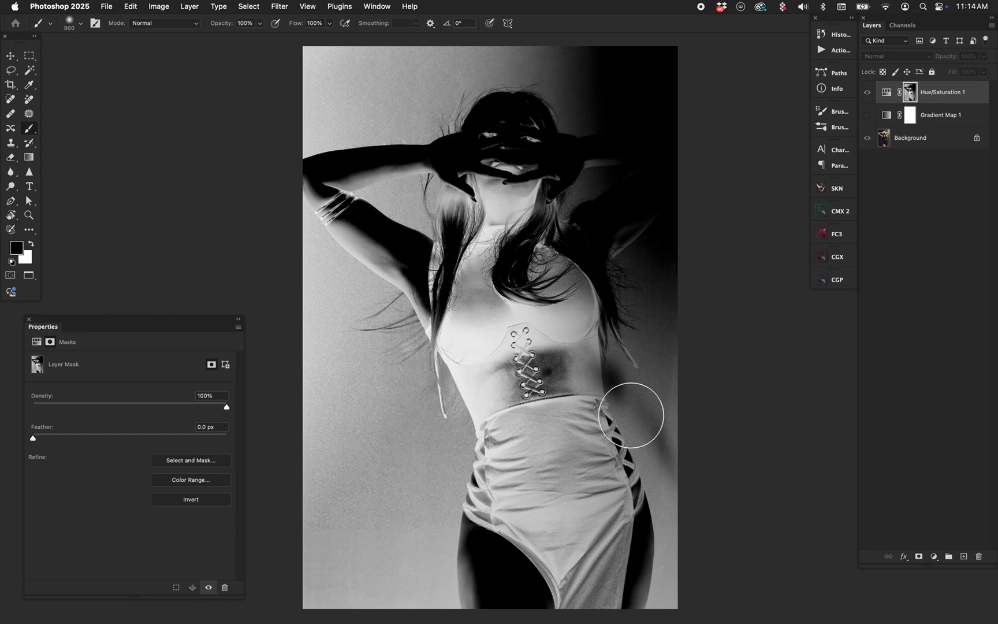
Darken the mask with Levels, setting the midtone value to 0.46
click(163, 5)
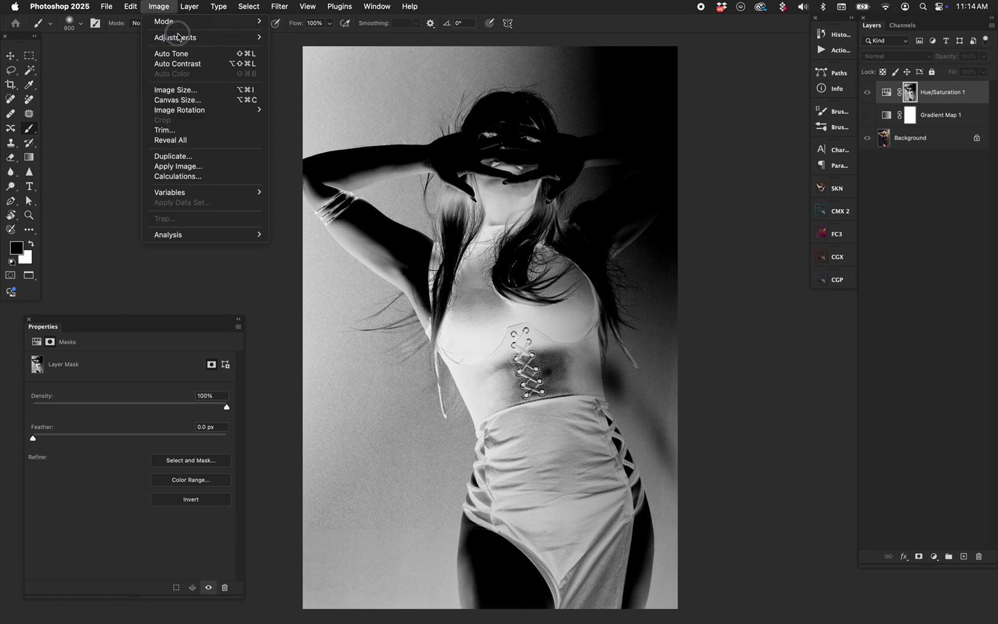
mouse_move(181, 41)
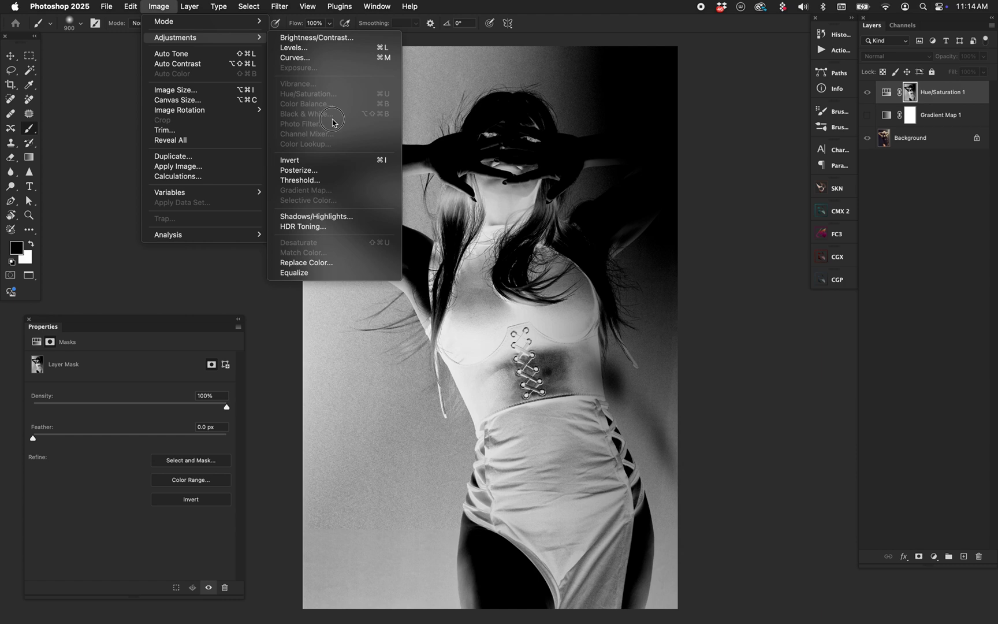
click(346, 47)
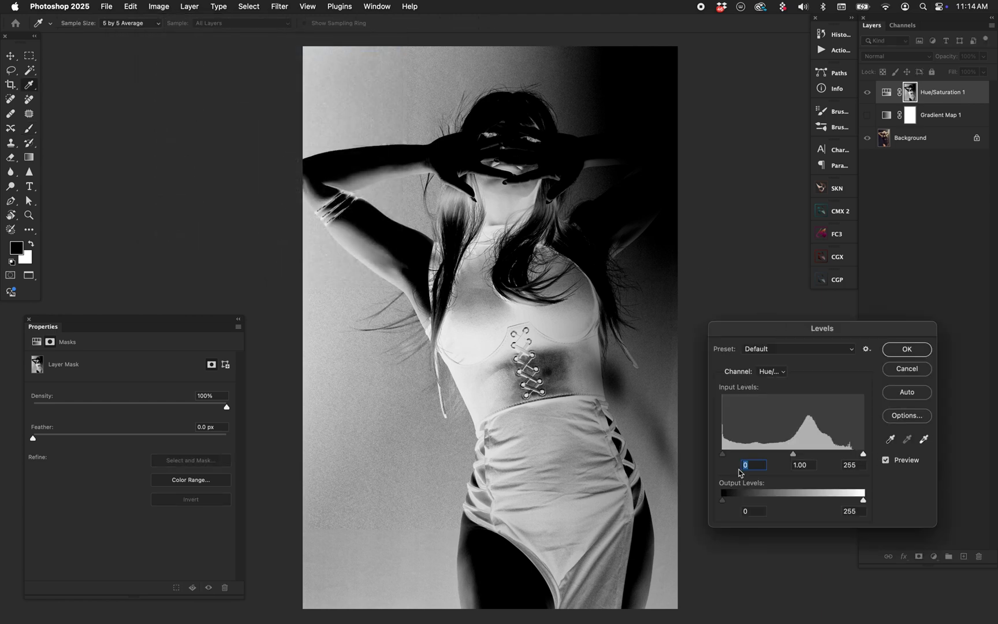
drag(723, 454, 802, 459)
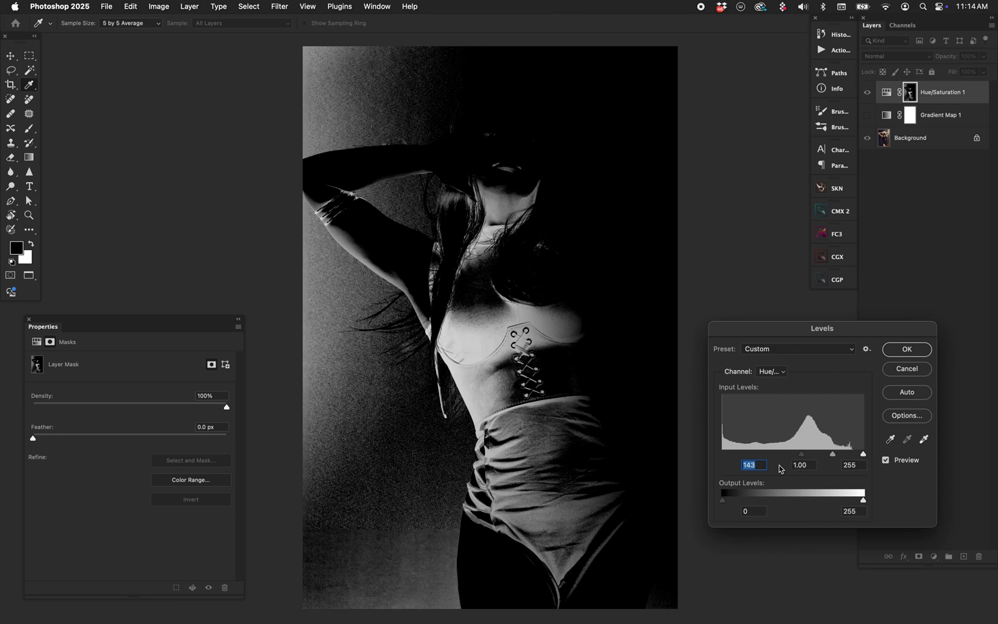
text(0)
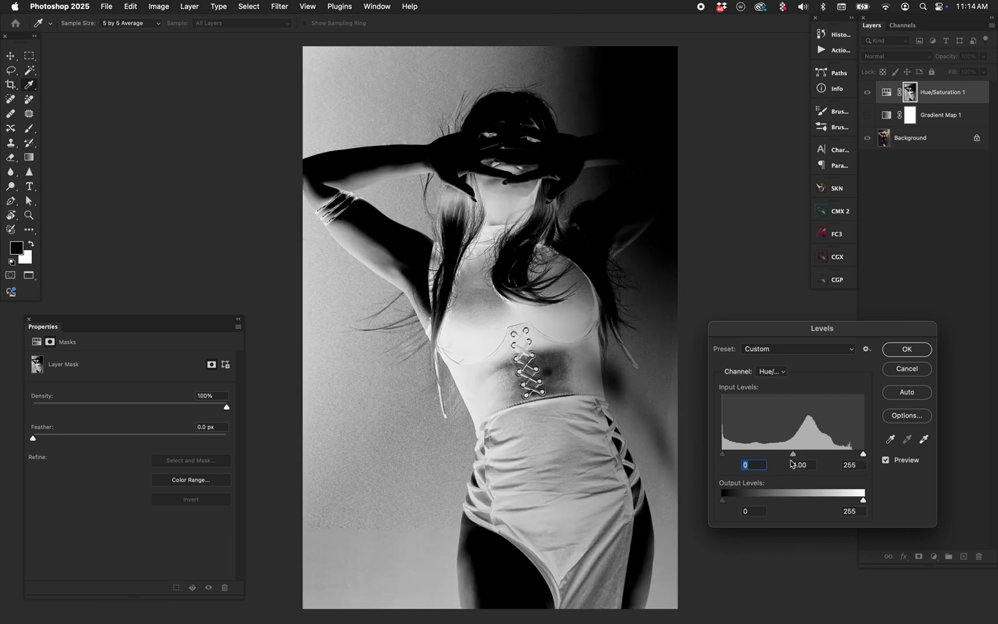
mouse_move(793, 455)
mouse_down()
mouse_move(821, 456)
mouse_move(784, 460)
mouse_move(825, 459)
mouse_up()
click(907, 349)
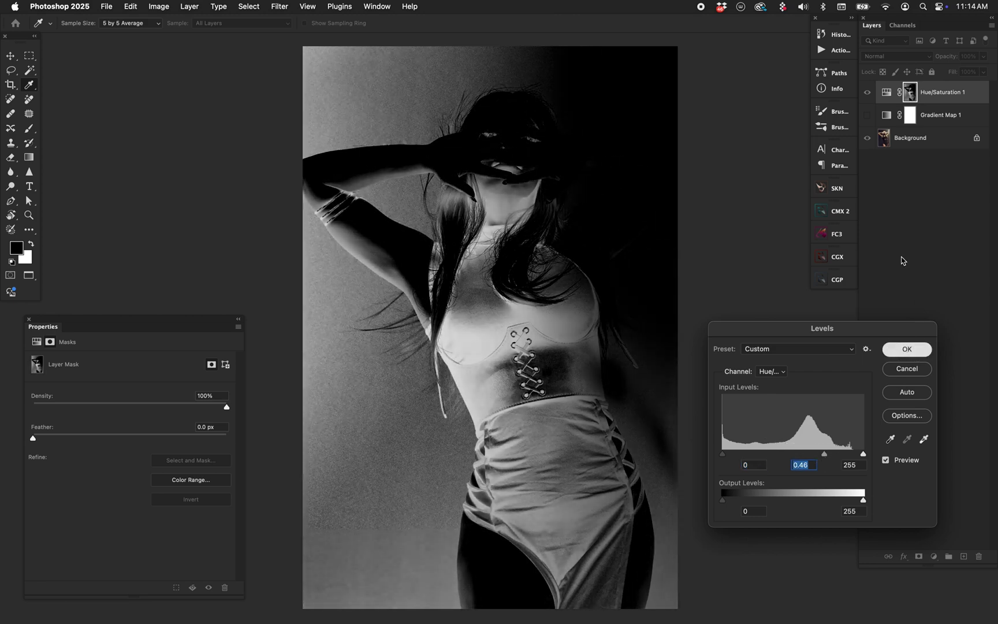
Return to colour view and colorize Hue/Saturation 1 purple at Hue 266, Saturation 63
key(b)
key(super+2)
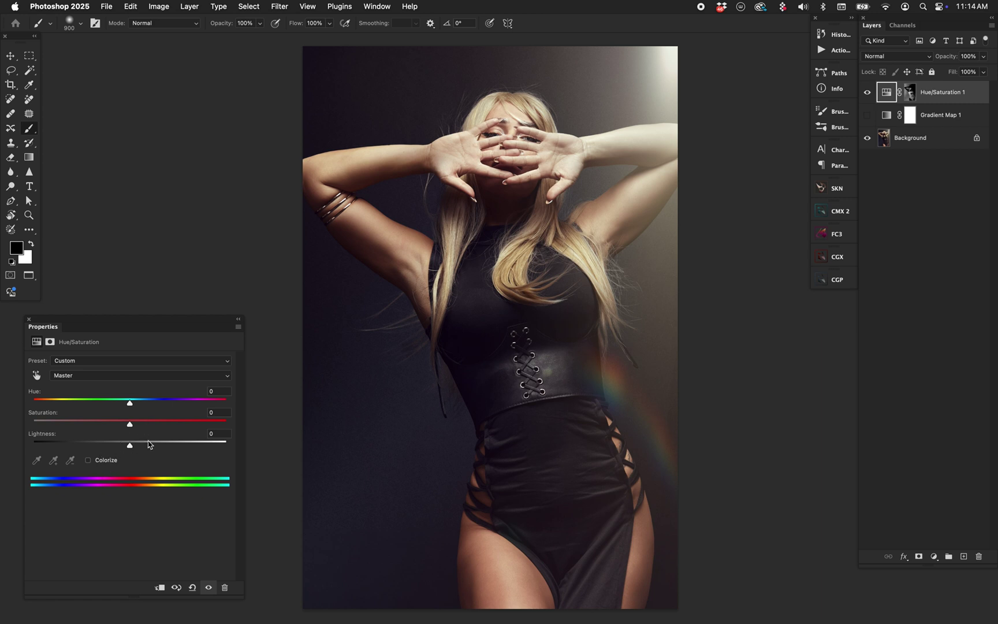
click(91, 460)
click(154, 424)
drag(90, 401, 146, 388)
click(176, 386)
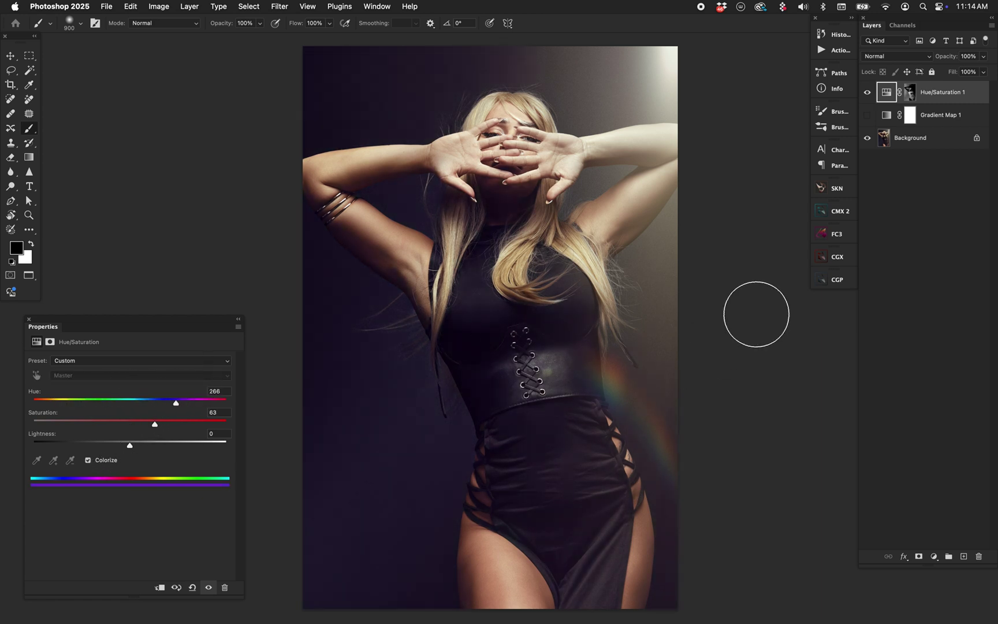
Delete the Hue/Saturation 1 and Gradient Map 1 layers, leaving only Background
key(v)
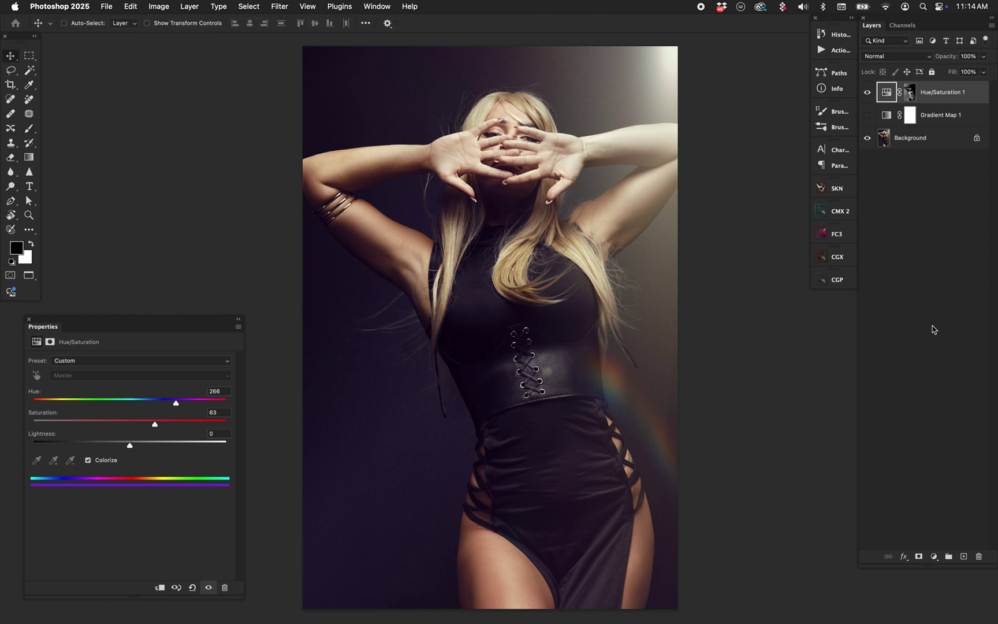
shift+click(950, 118)
key(super+e)
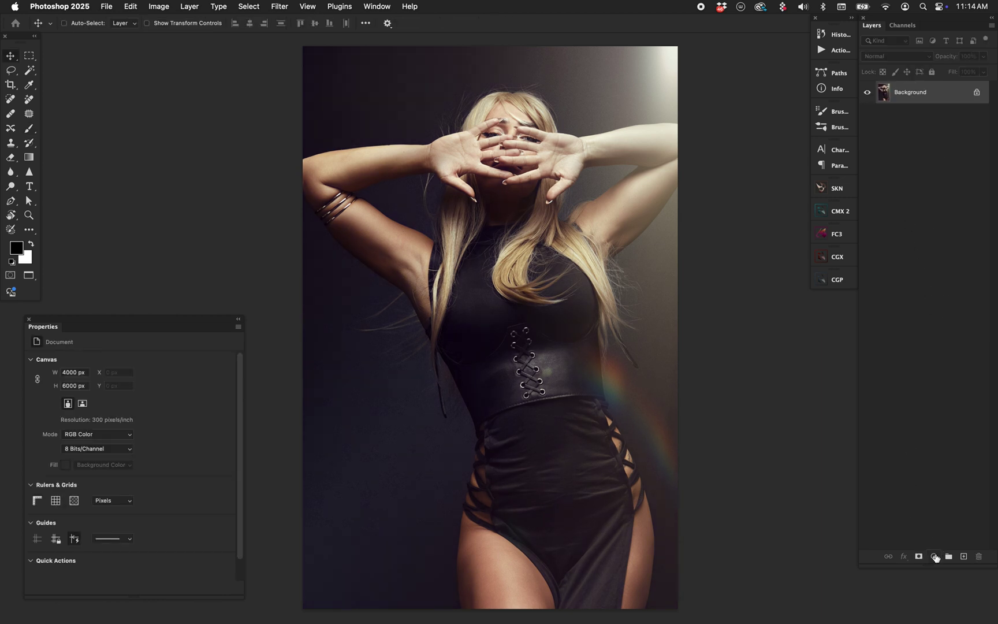
Add a Selective Color adjustment layer using the Sat Mask C preset
click(934, 557)
click(947, 612)
click(122, 364)
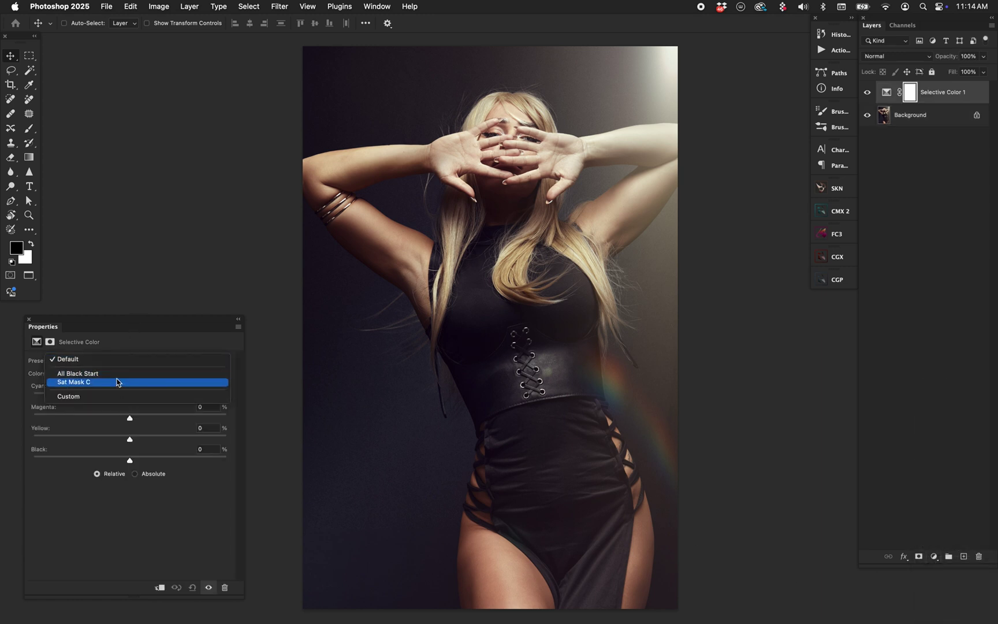
click(114, 382)
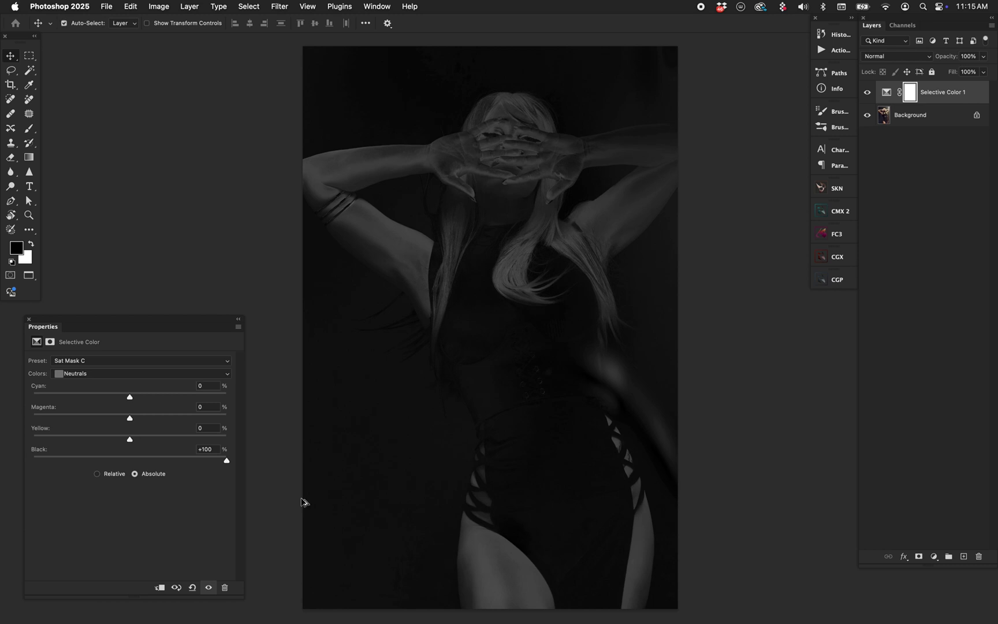
Try loading the luminosity selection and dismiss the empty-selection warning
key(super)
key(super+alt+2)
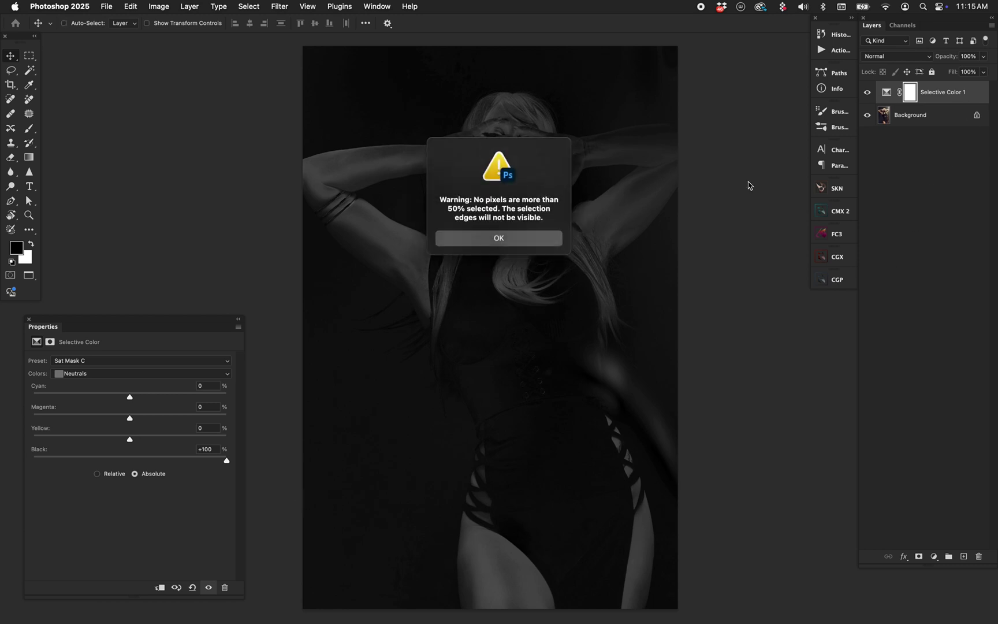
click(544, 239)
Hide Selective Color 1 and add a Vibrance layer with Vibrance at +100
click(868, 92)
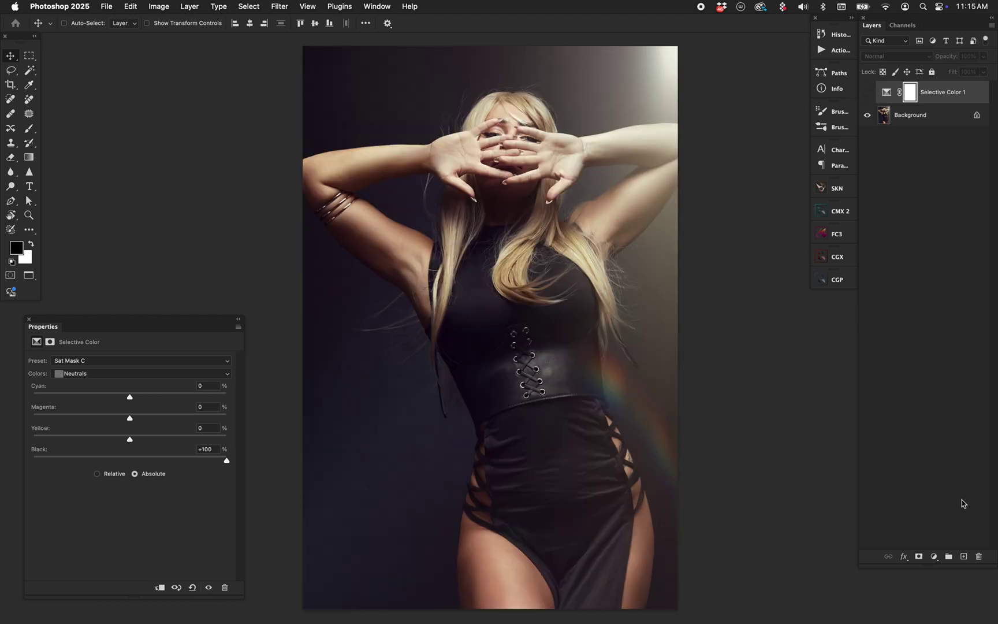
click(934, 557)
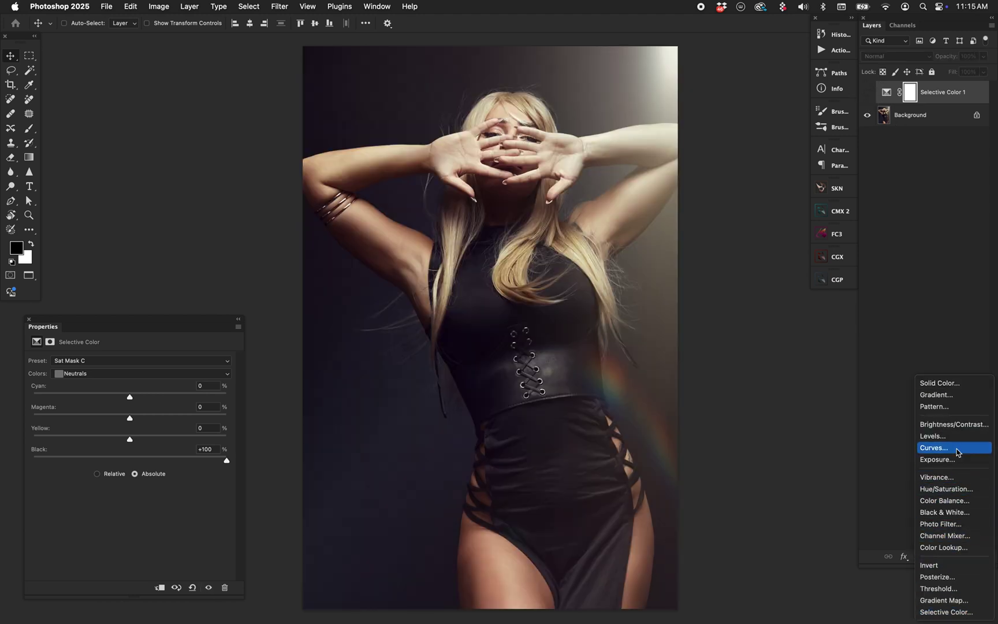
click(961, 478)
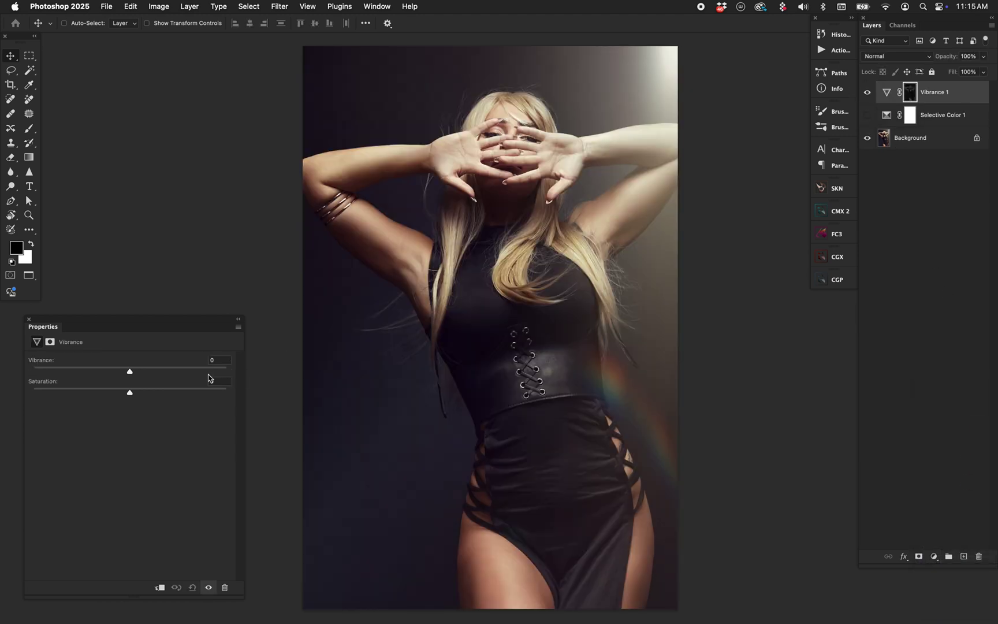
click(192, 370)
drag(197, 375, 269, 367)
click(868, 93)
Brighten the Vibrance mask with Levels inputs 7 to 71, then return to colour view
alt+click(910, 92)
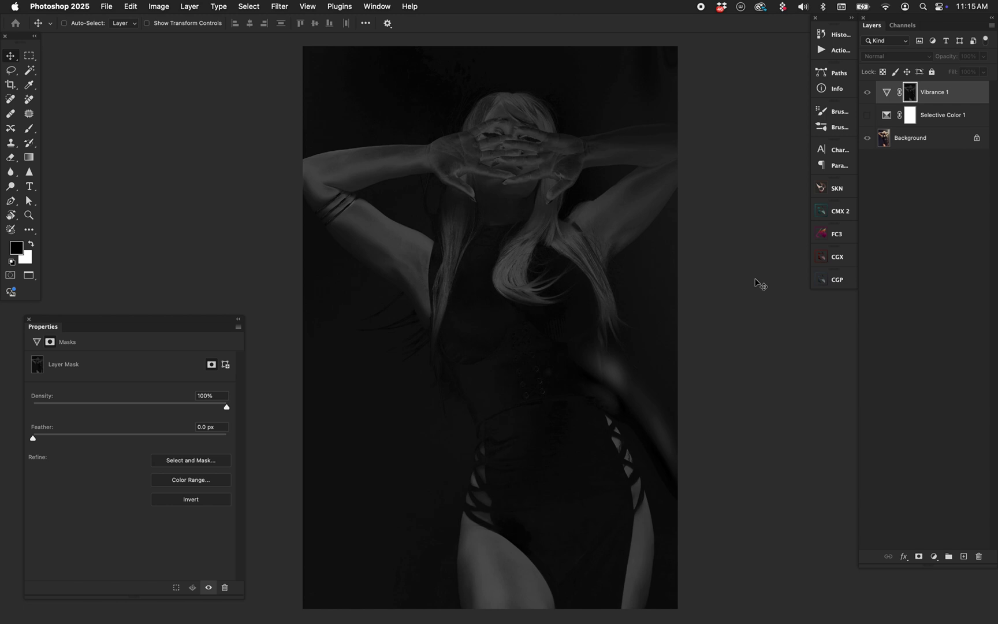
key(super+l)
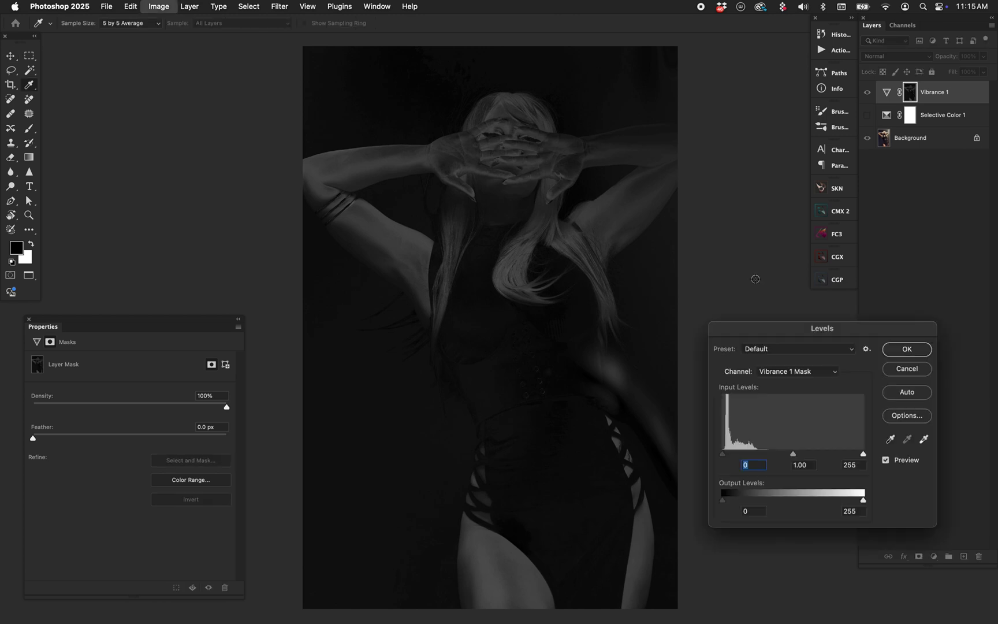
drag(863, 454, 761, 455)
click(886, 462)
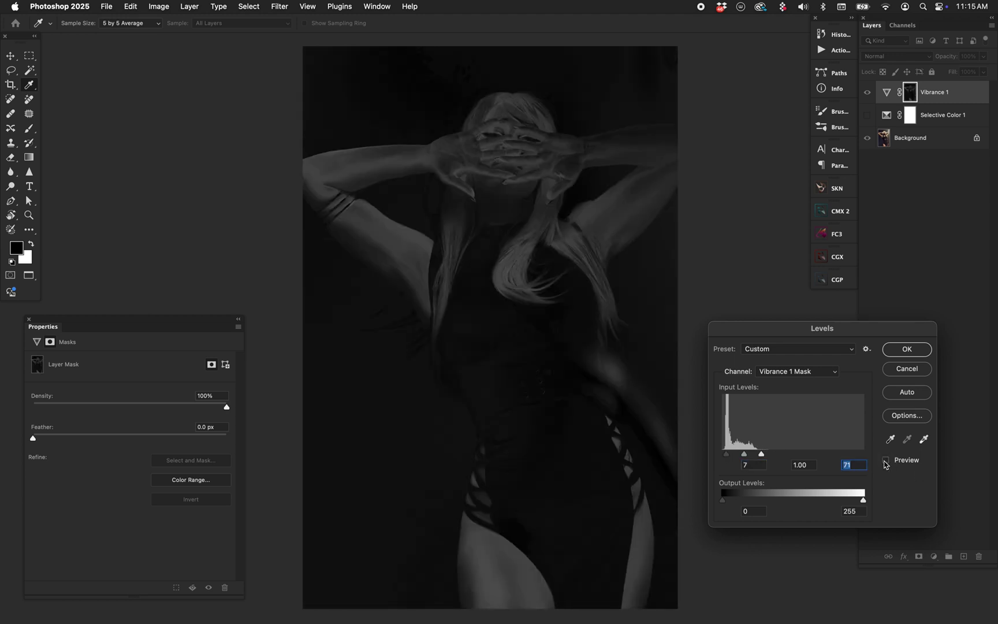
click(886, 462)
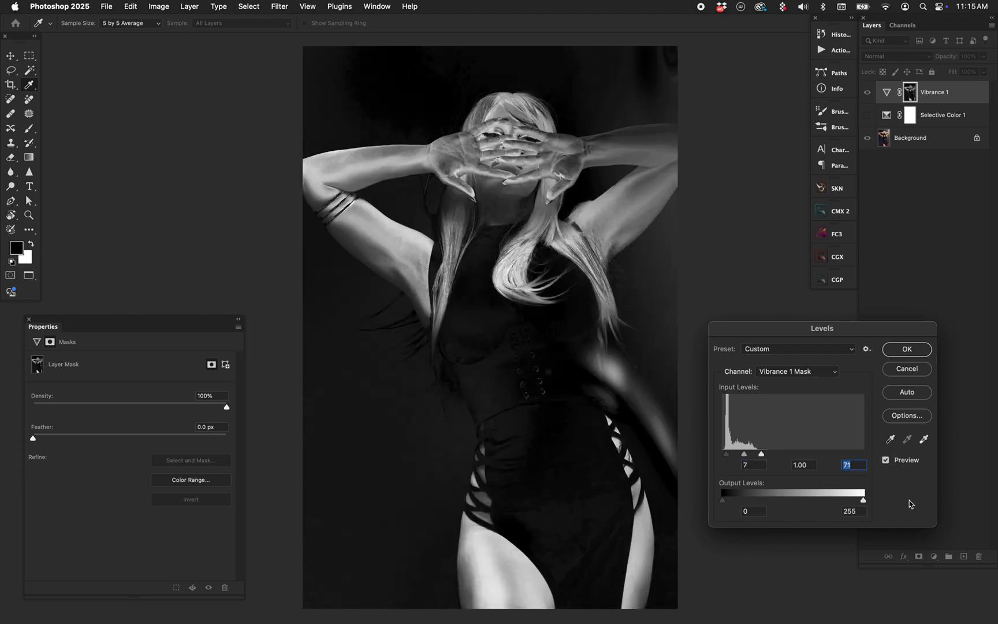
click(897, 348)
click(887, 94)
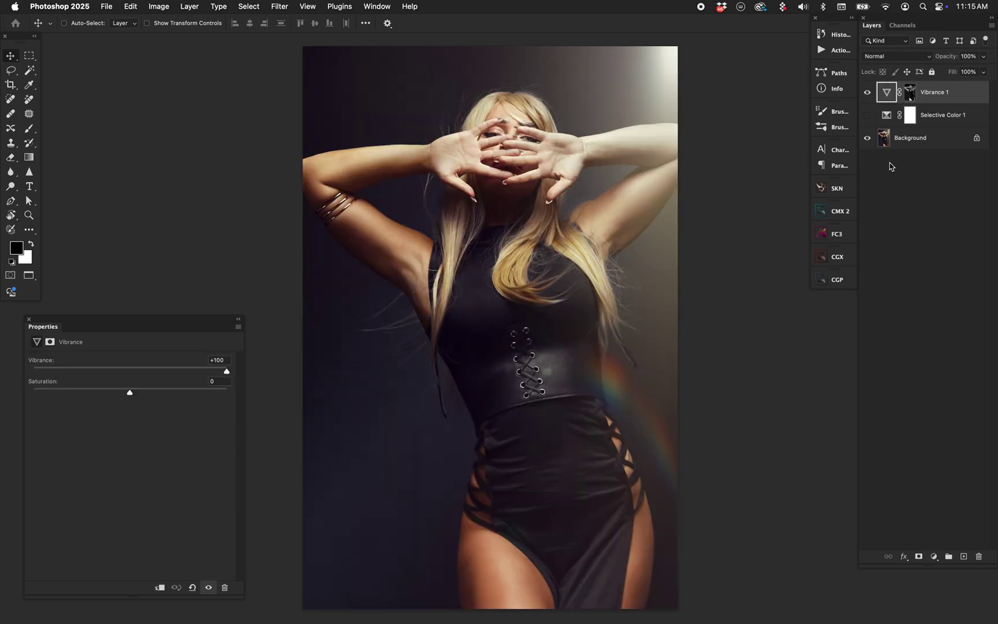
click(868, 94)
Delete Vibrance 1, show Selective Color 1, and apply the All Black Start preset
key(Delete)
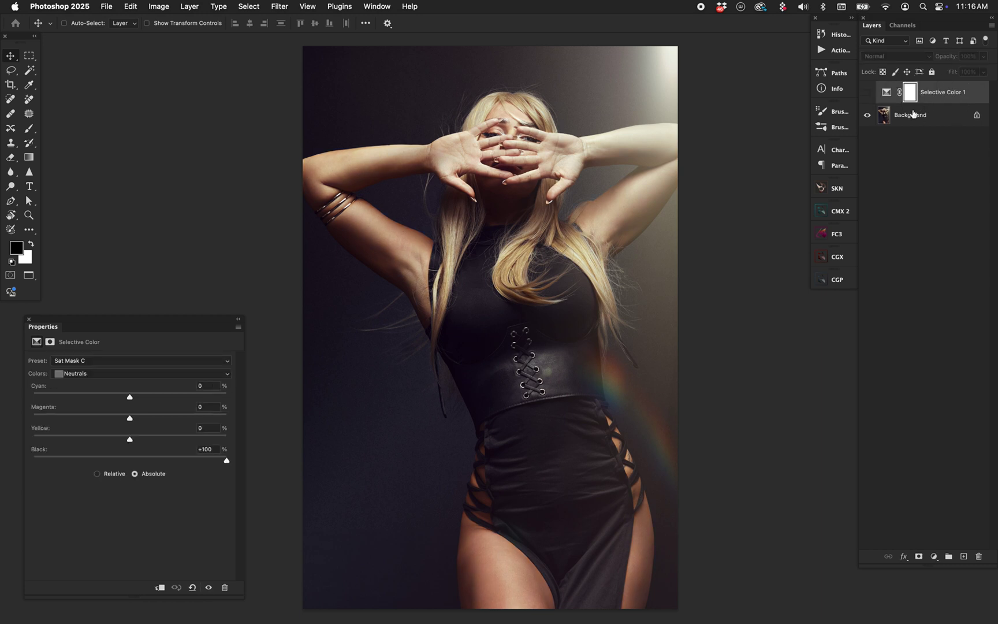
click(867, 92)
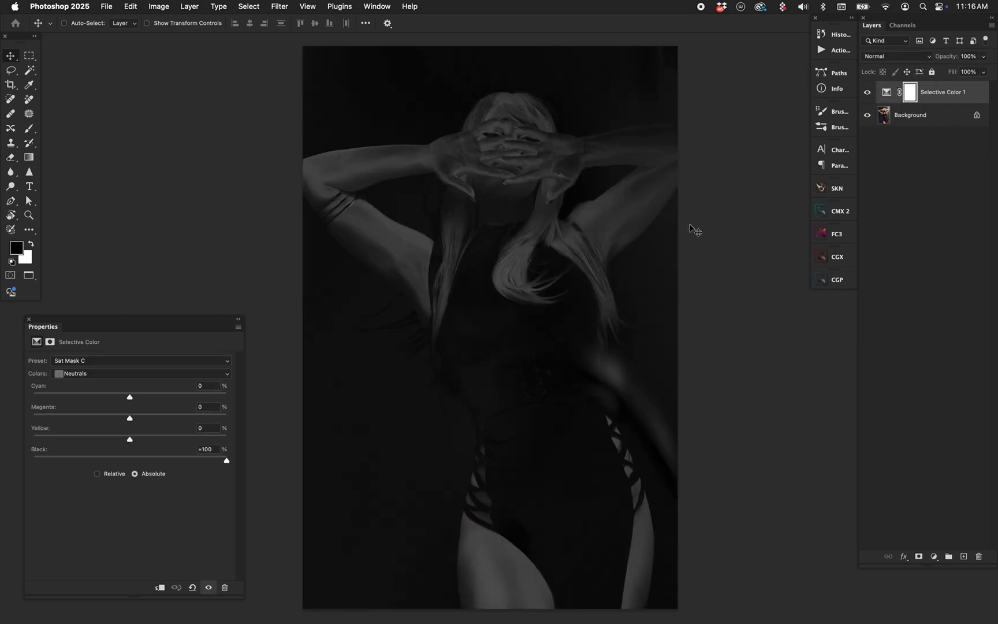
click(156, 362)
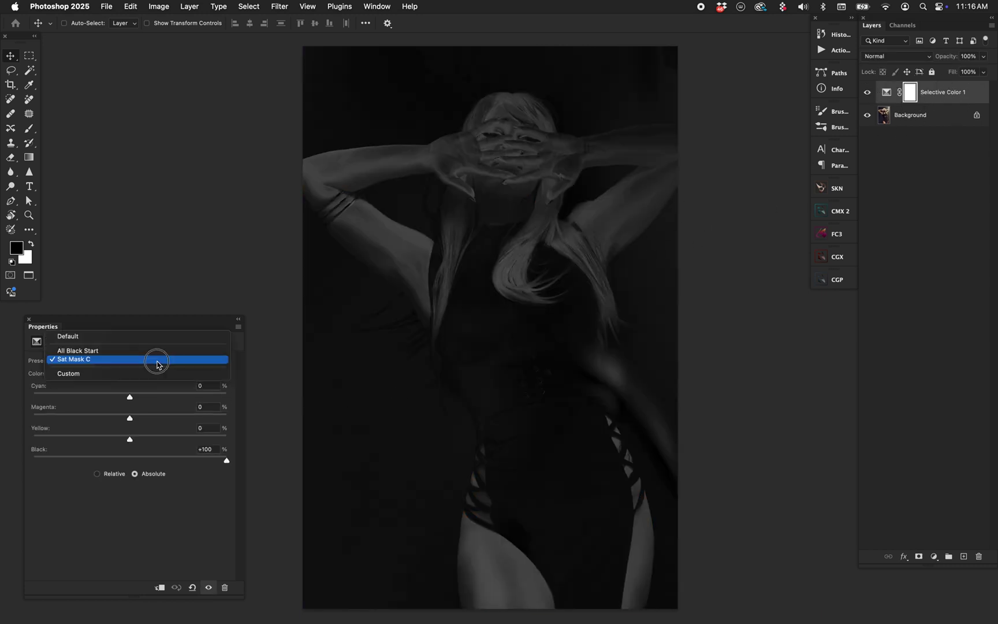
click(147, 350)
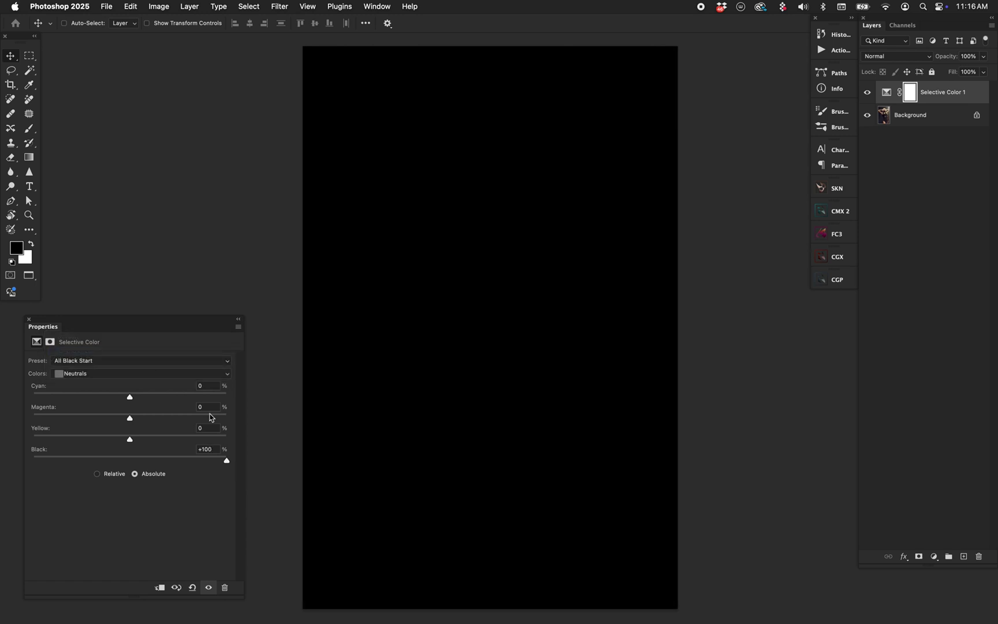
Set Neutrals Black to -100 for a grayscale luminosity view
click(147, 374)
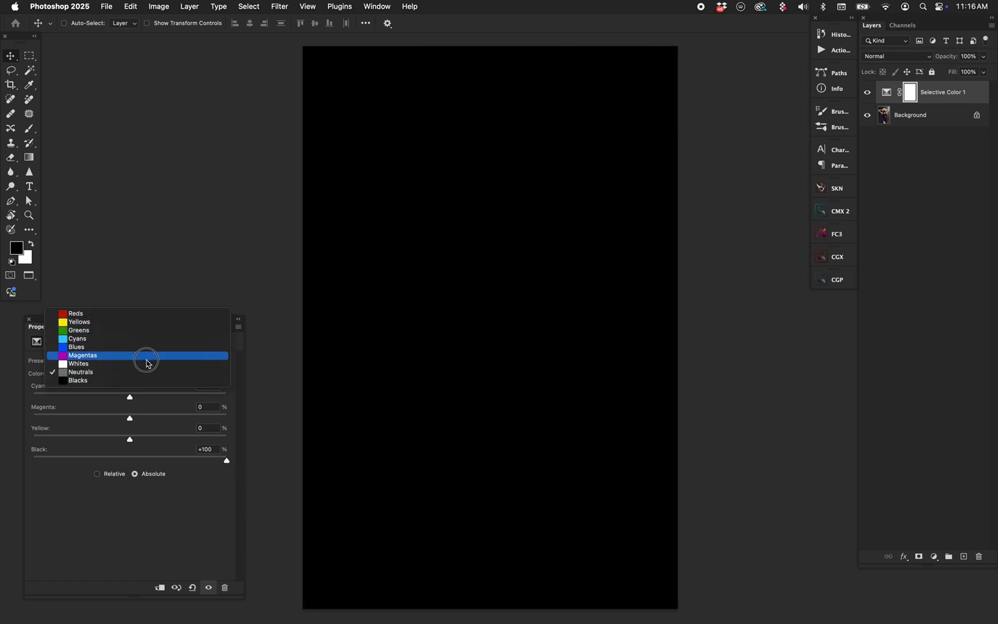
click(144, 372)
drag(226, 461, 33, 460)
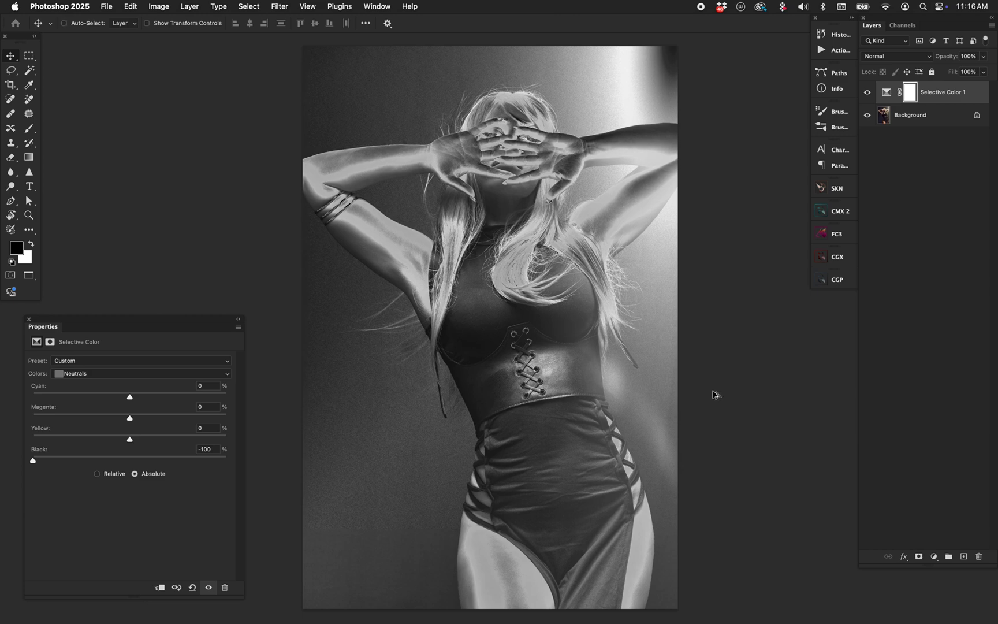
Load the luminosity selection, hide Selective Color 1, and add a Hue/Saturation layer colorized at Hue 287, Saturation 25
key(super+alt+2)
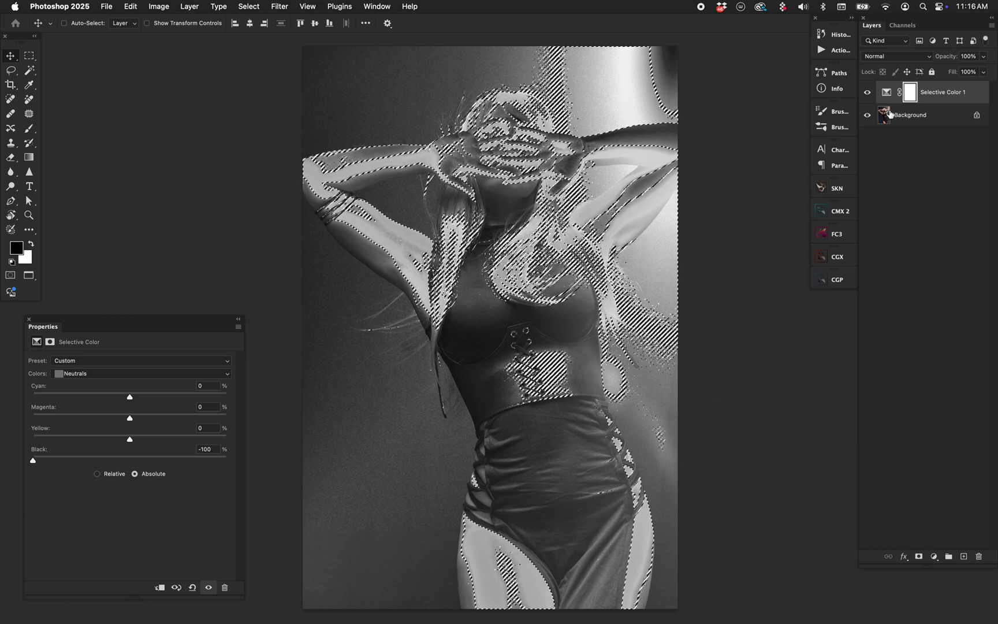
key(super+comma)
click(941, 557)
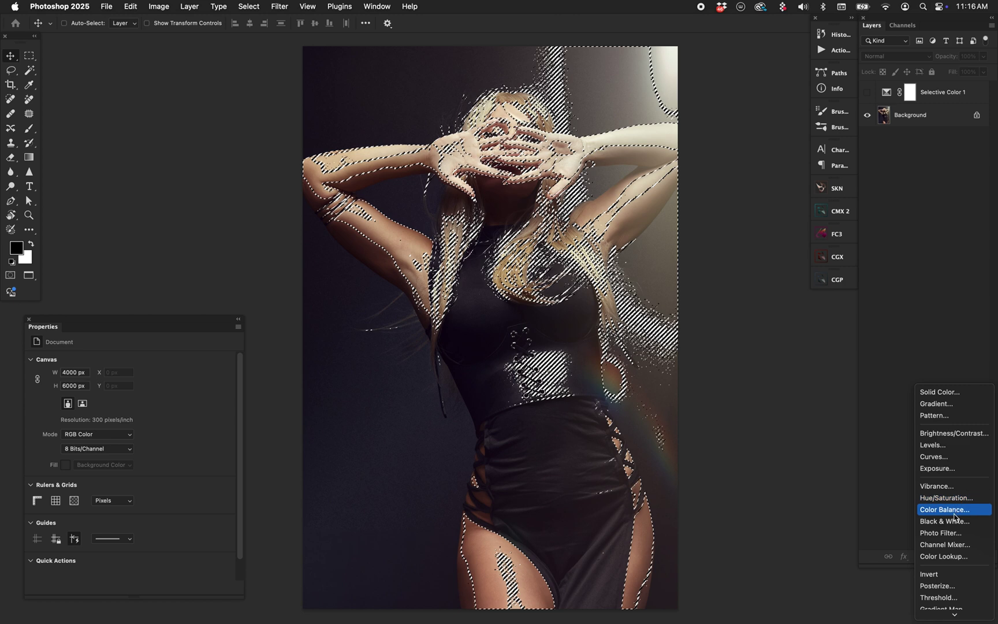
click(947, 498)
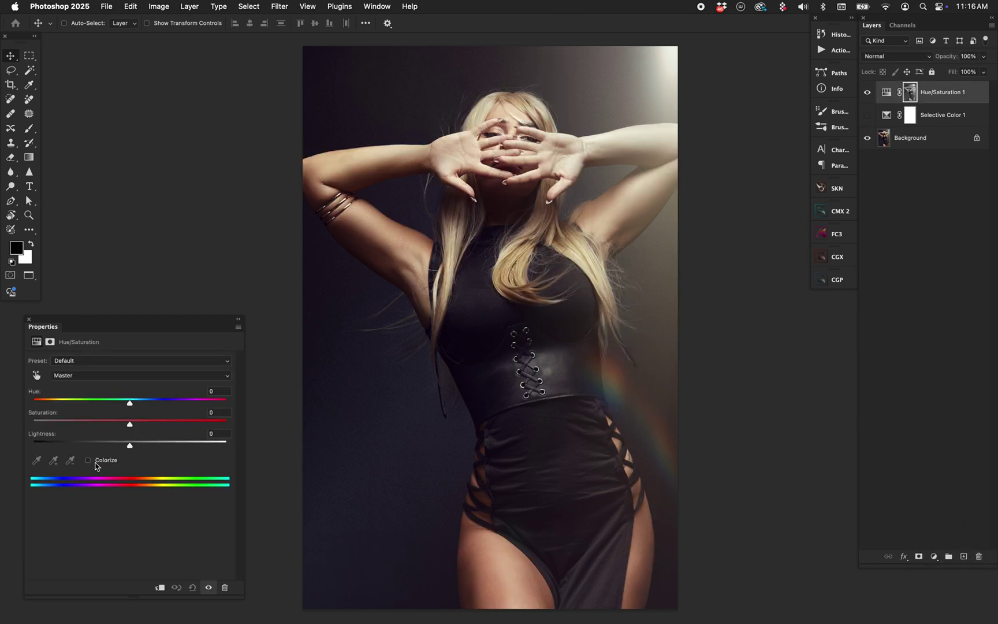
click(89, 460)
drag(79, 403, 189, 409)
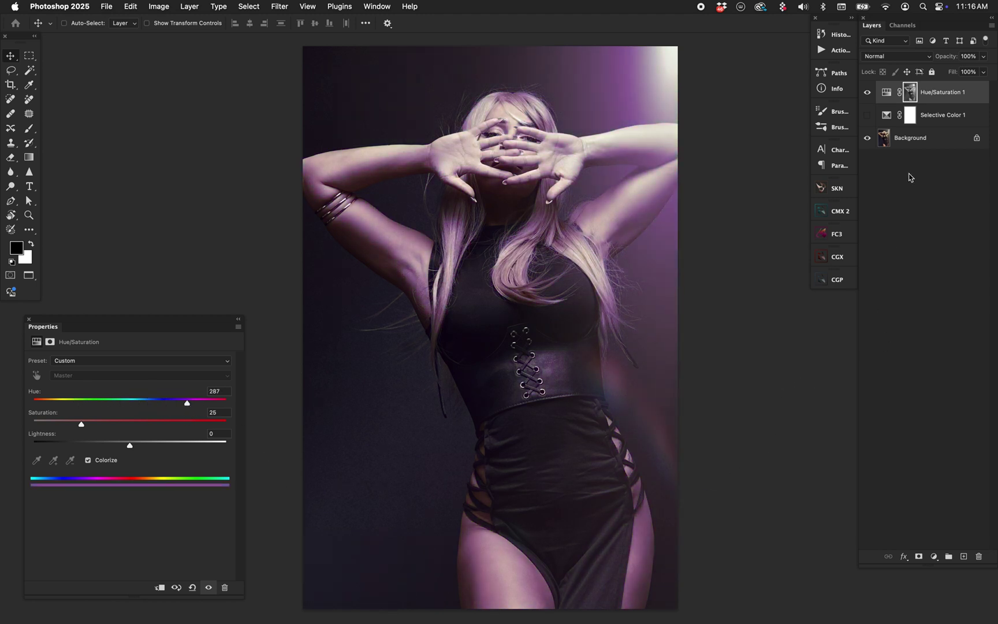
Boost the Hue/Saturation 1 mask's contrast with Levels input points of about 36 and 213
alt+click(910, 97)
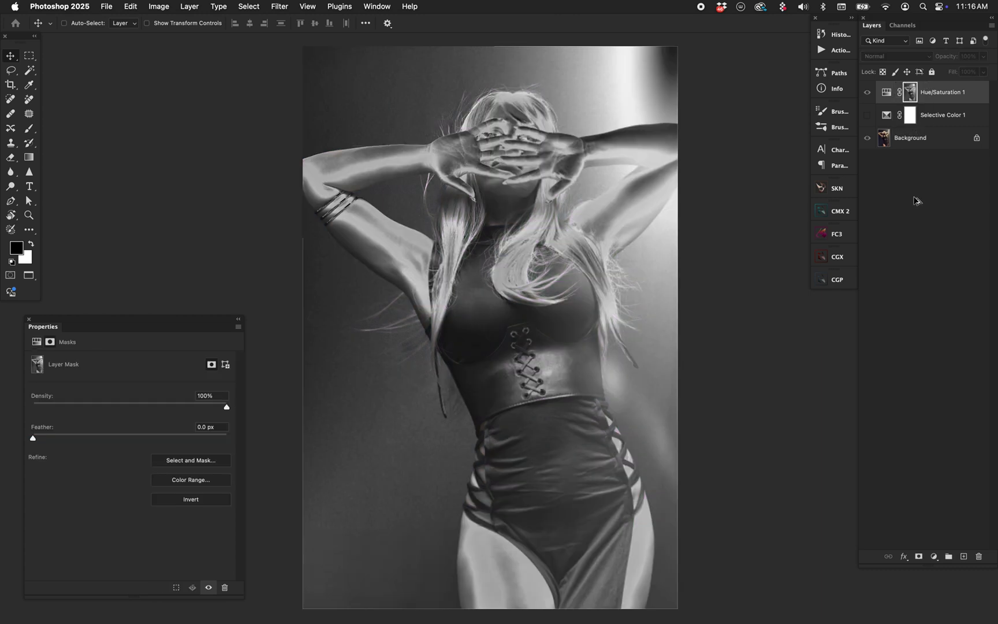
key(super+l)
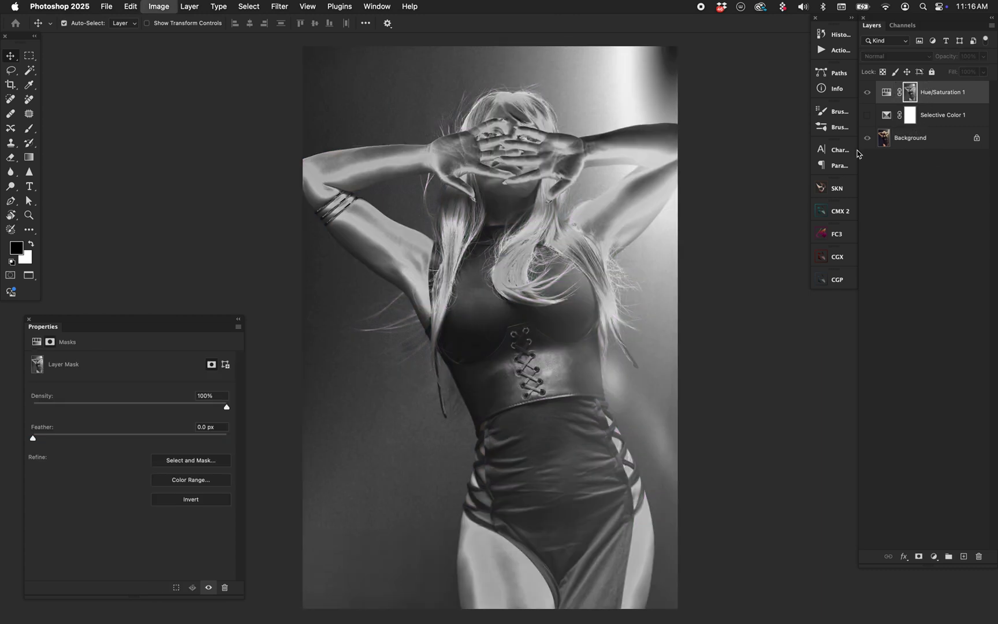
drag(729, 454, 743, 454)
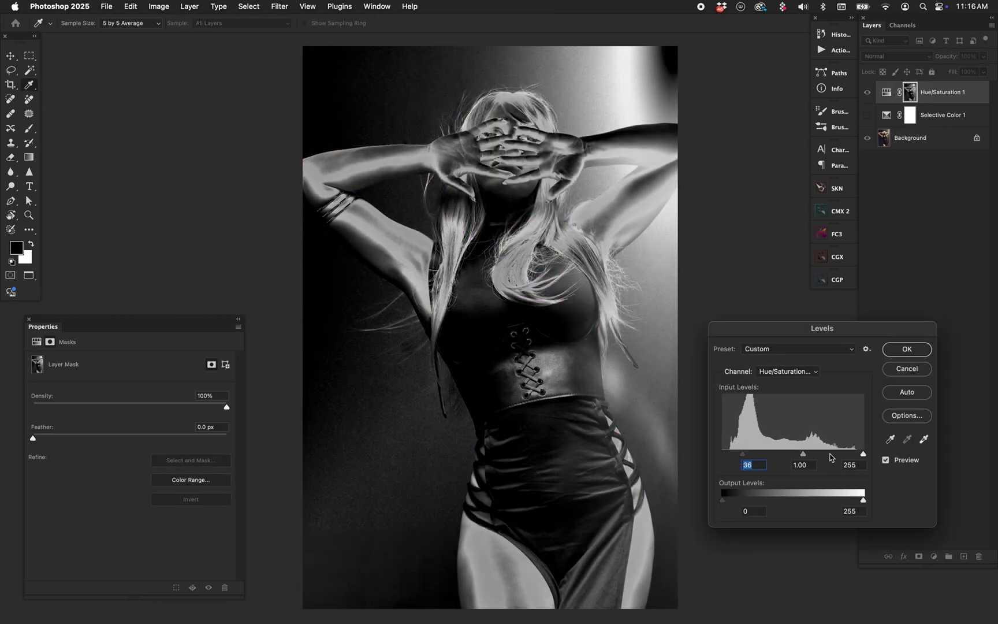
drag(864, 454, 843, 454)
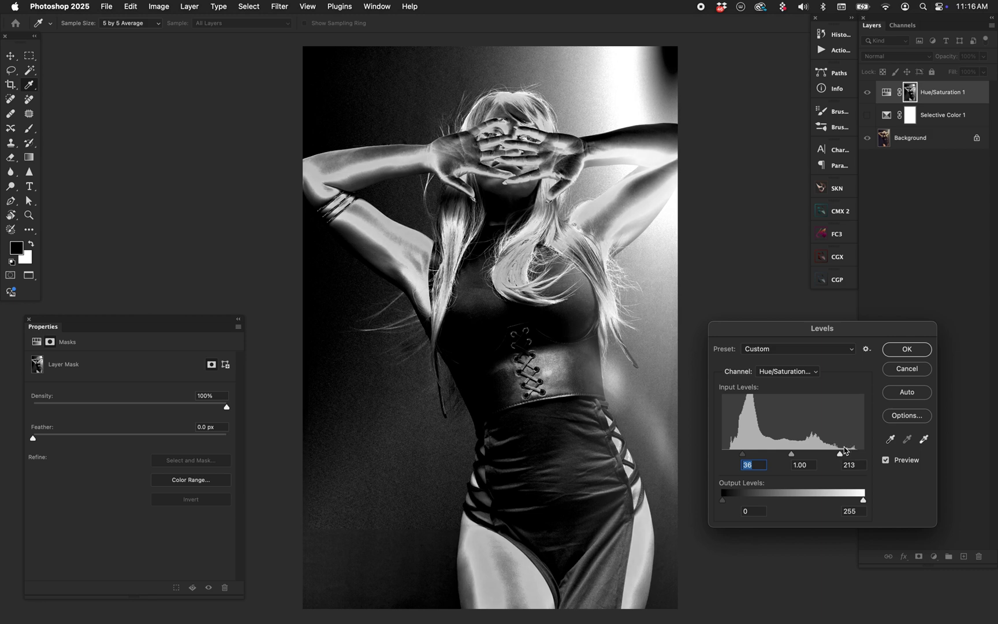
click(906, 349)
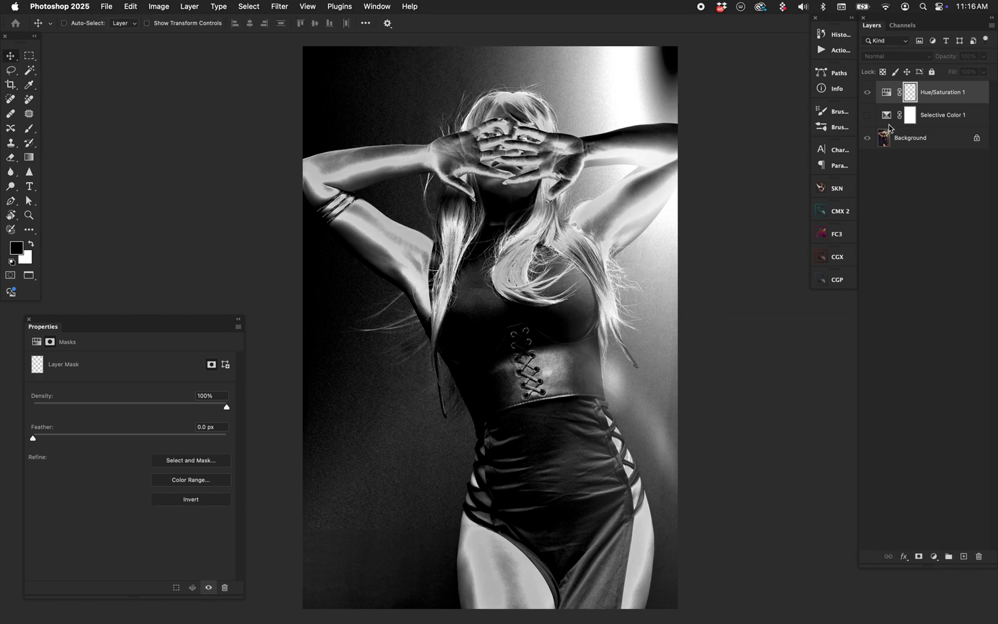
Compress the mask's tones by pulling in its Levels output black and white
click(886, 93)
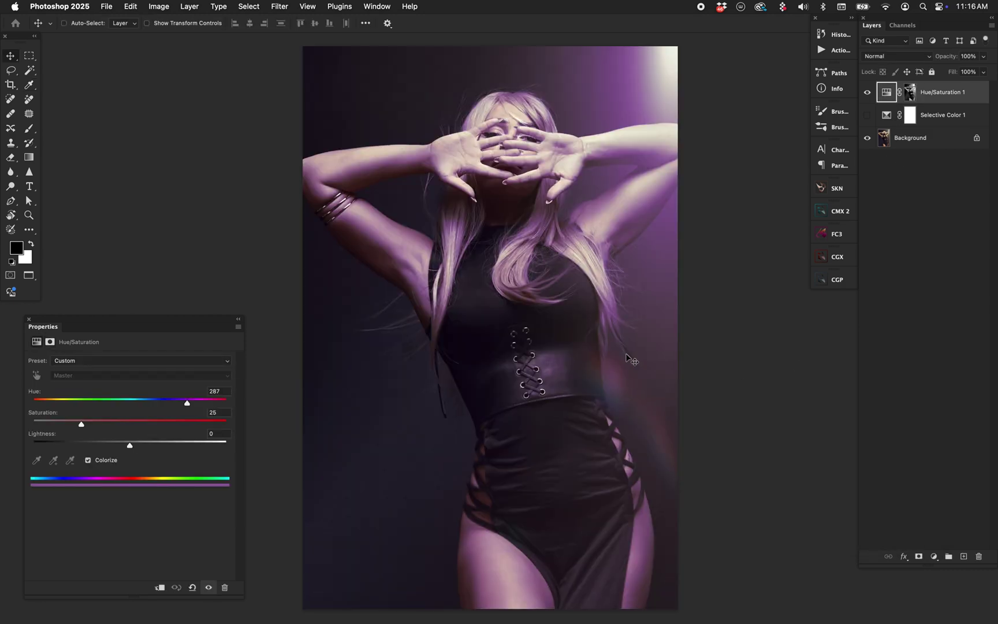
click(910, 95)
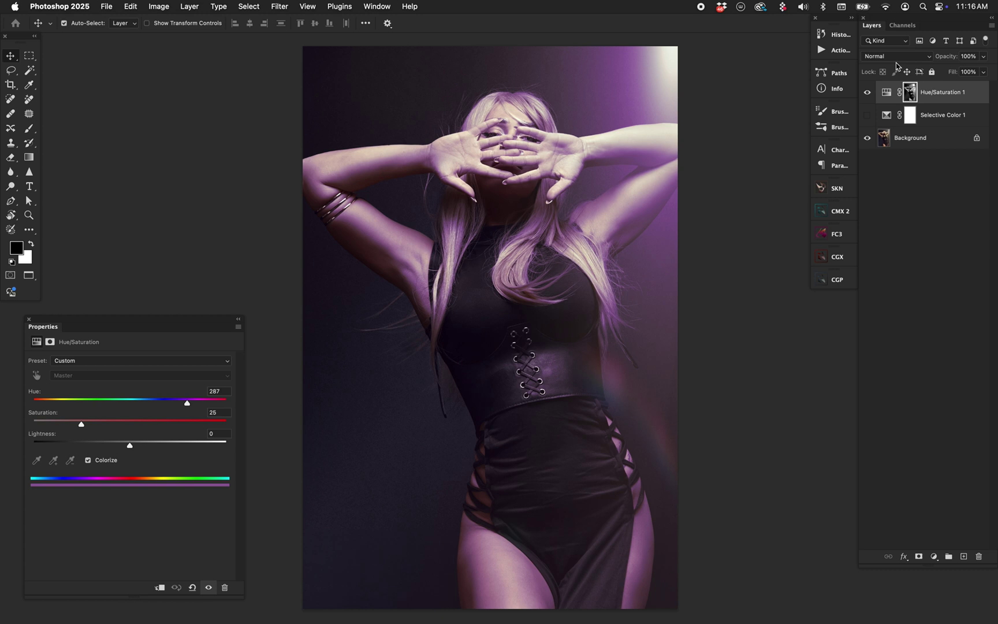
key(ctrl+l)
drag(723, 500, 749, 500)
drag(863, 500, 844, 500)
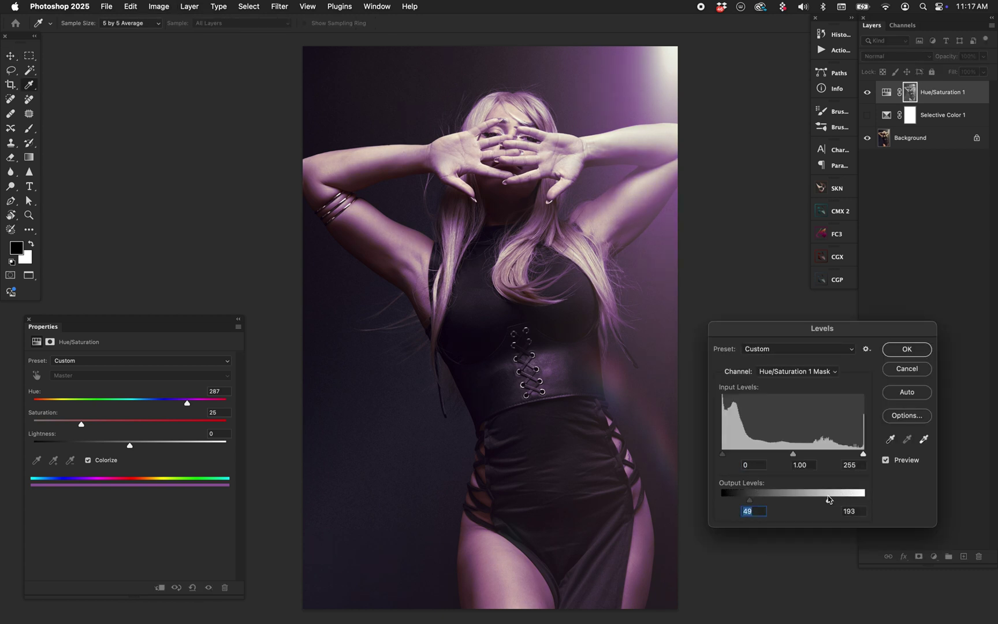
click(911, 349)
Set the mask's Levels output to 0 black and 106 white so the tint fades
alt+click(910, 92)
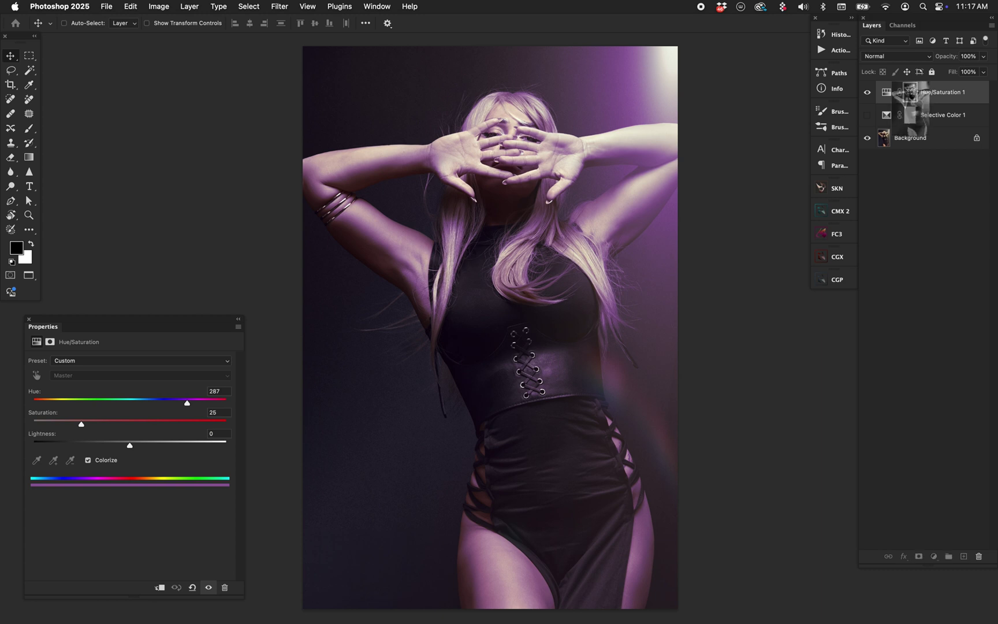
key(super+l)
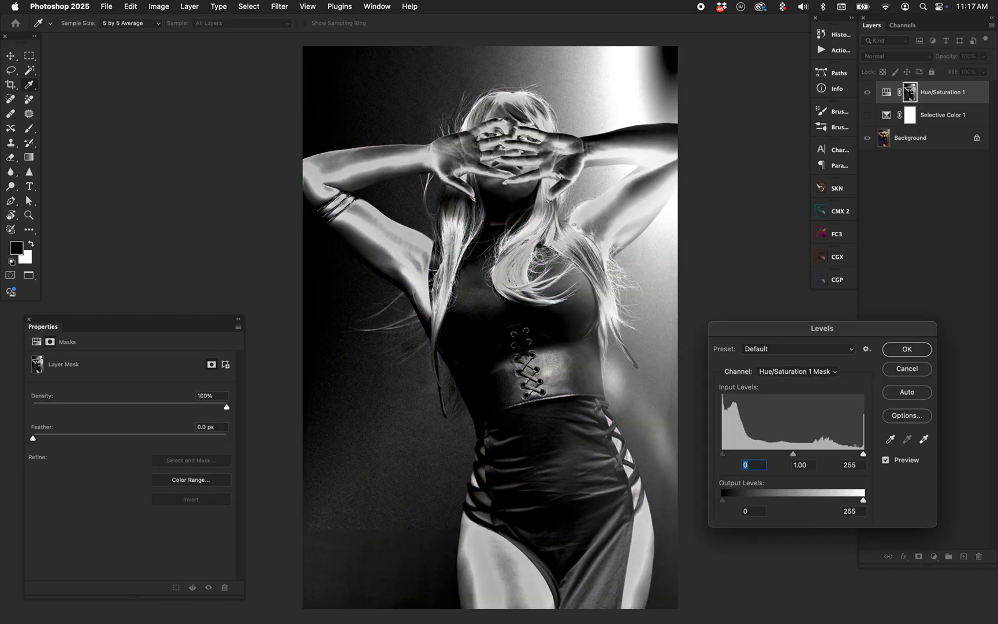
key(Tab)
key(Tab)
key(Tab)
text(47)
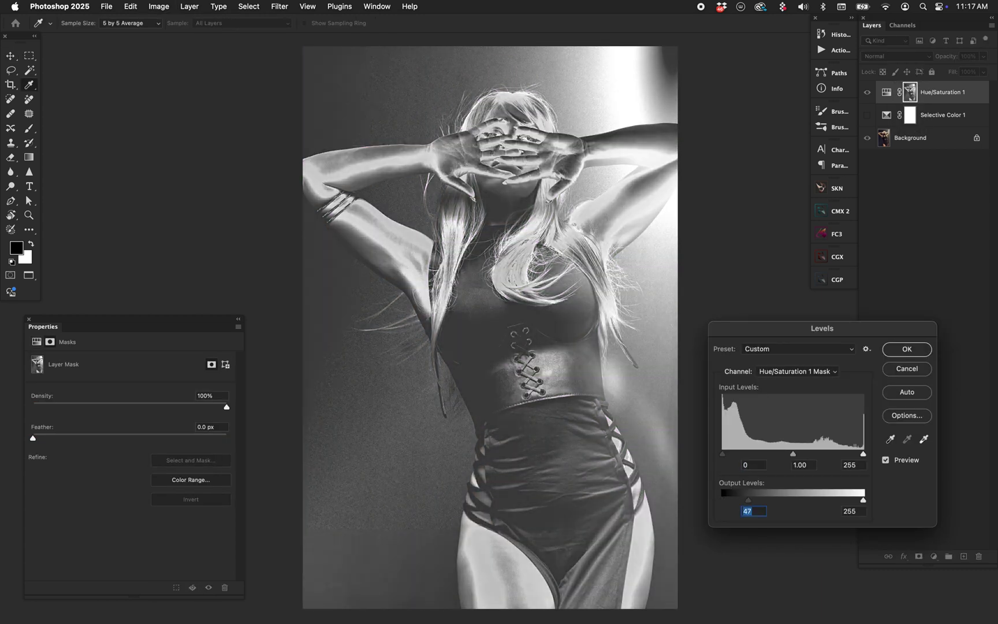
key(Tab)
text(195)
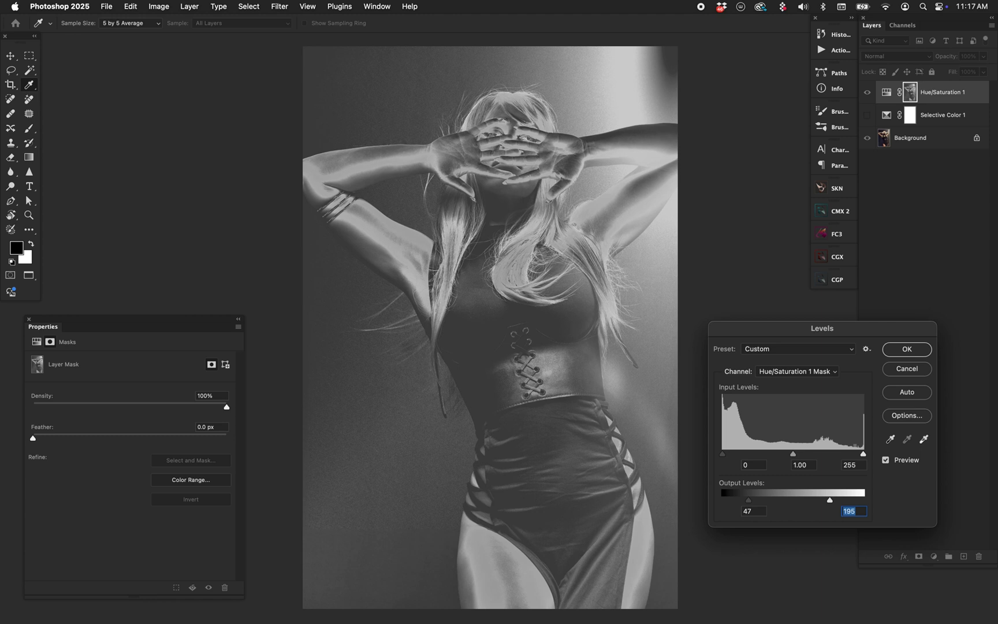
key(shift+Tab)
text(0)
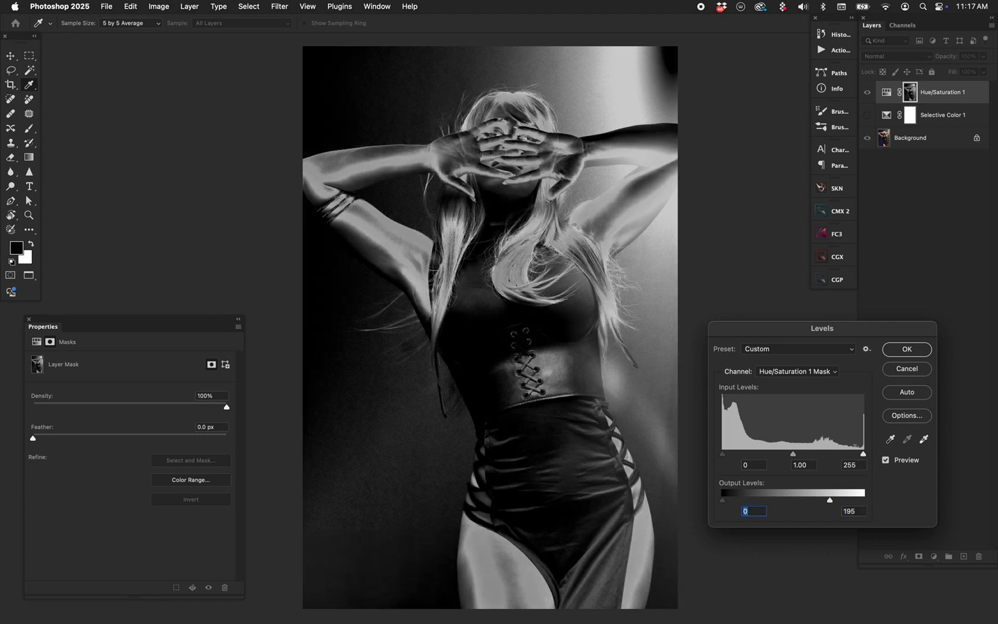
key(Tab)
text(106)
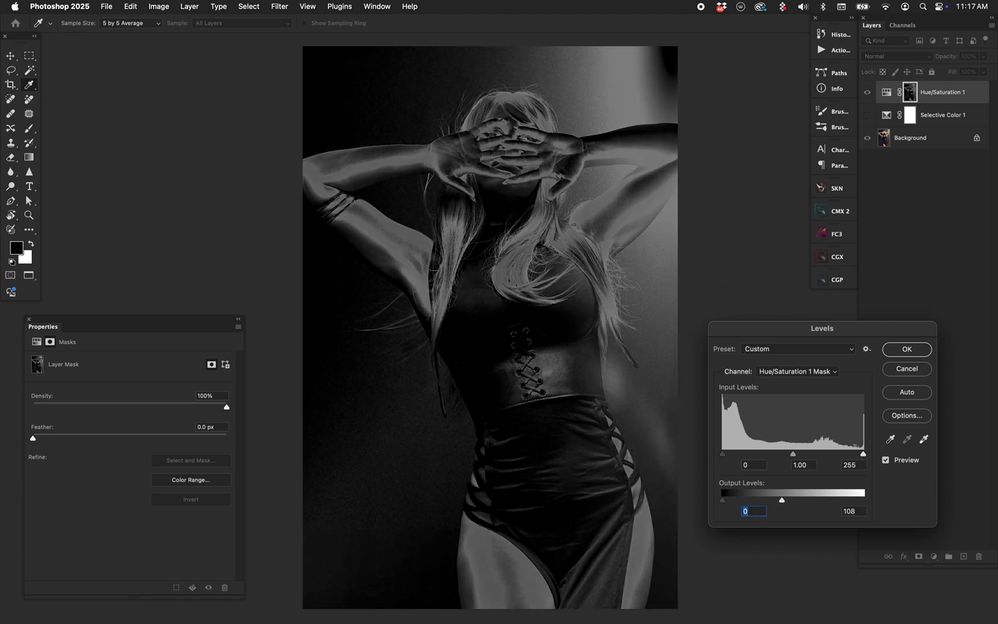
key(Return)
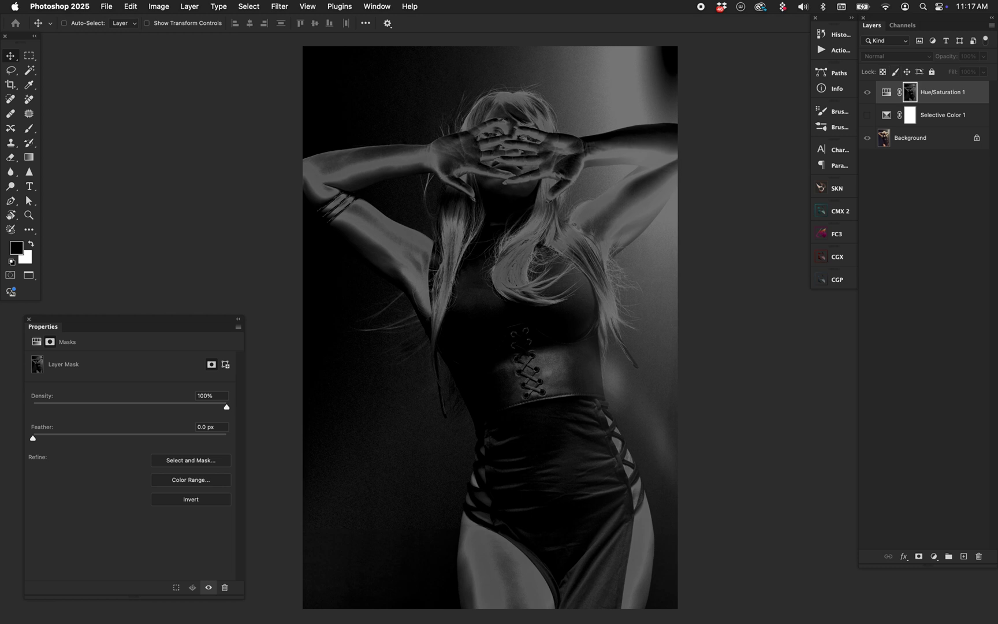
Compare the faded purple tint in the colour view, then delete Hue/Saturation 1
key(super+2)
key(super+comma)
key(super+comma)
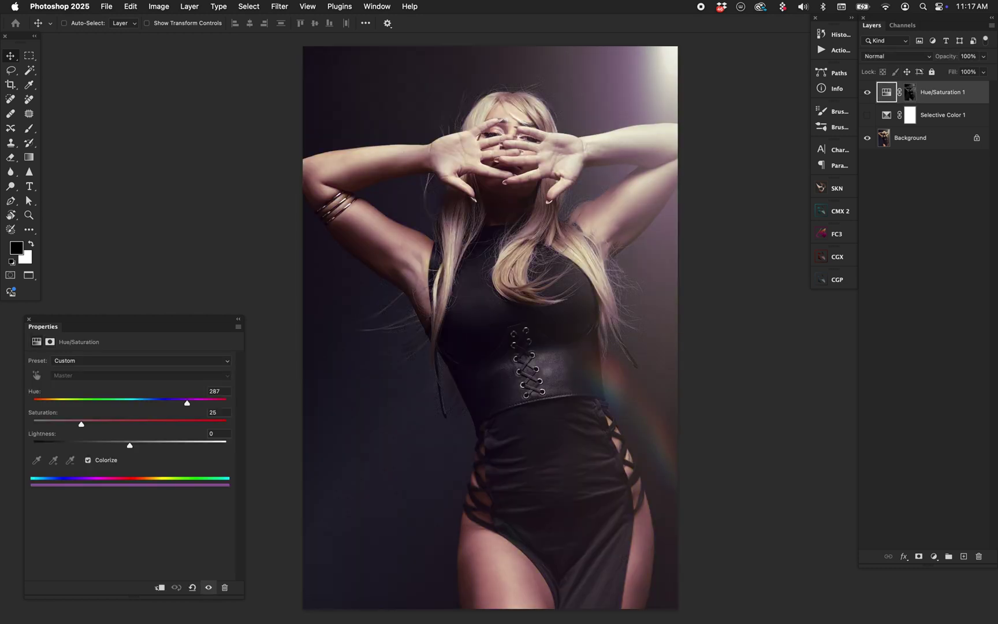
key(BackSpace)
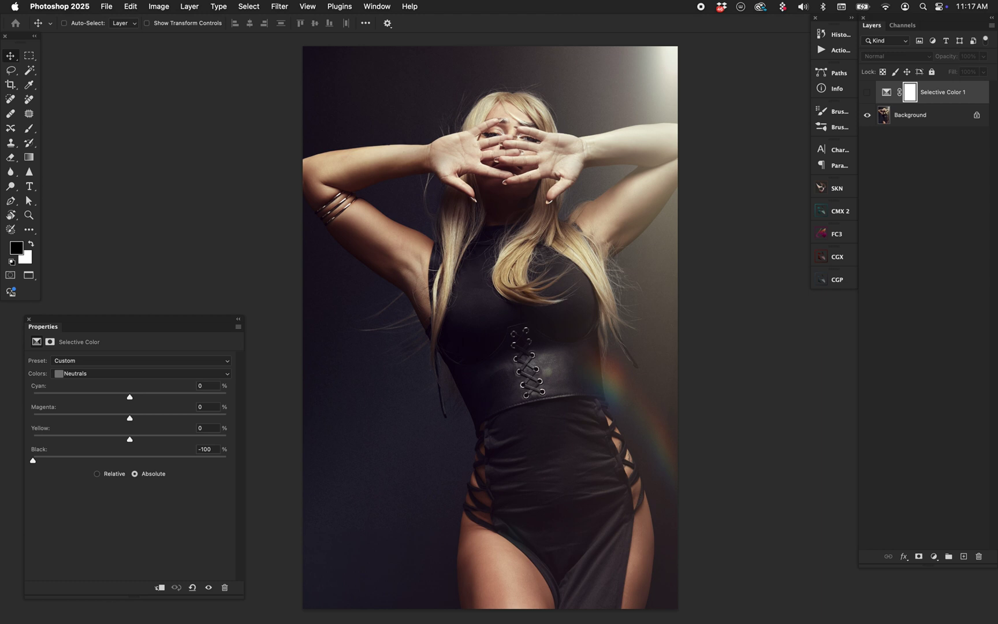
click(918, 115)
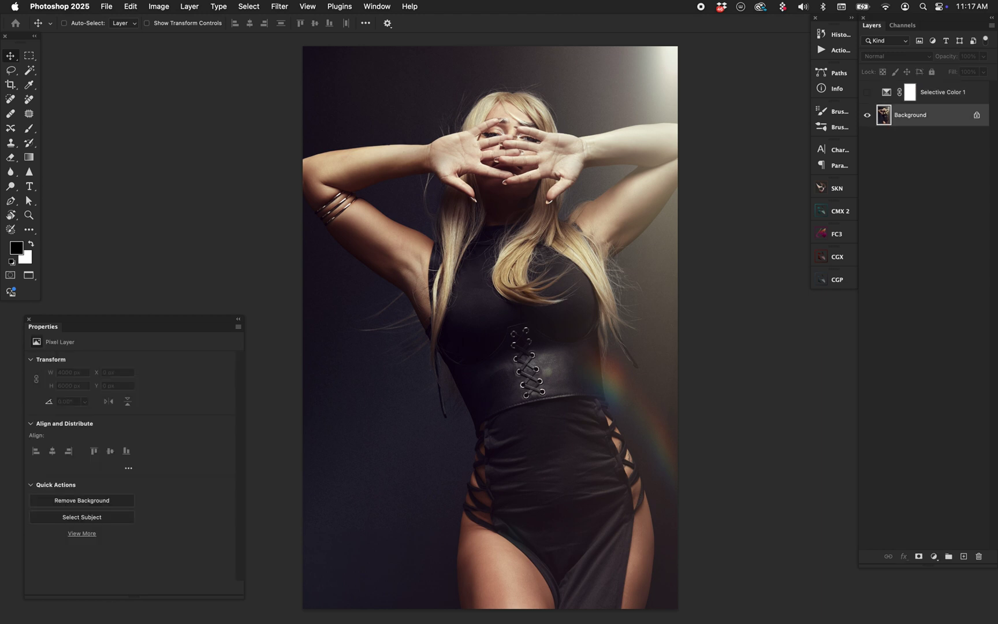
click(249, 7)
click(254, 135)
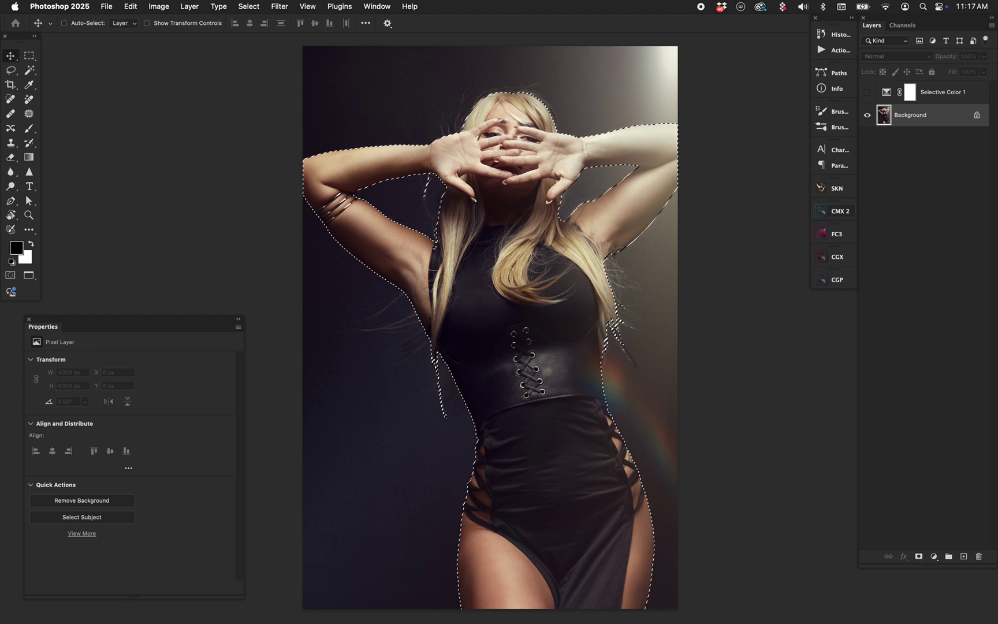
click(868, 92)
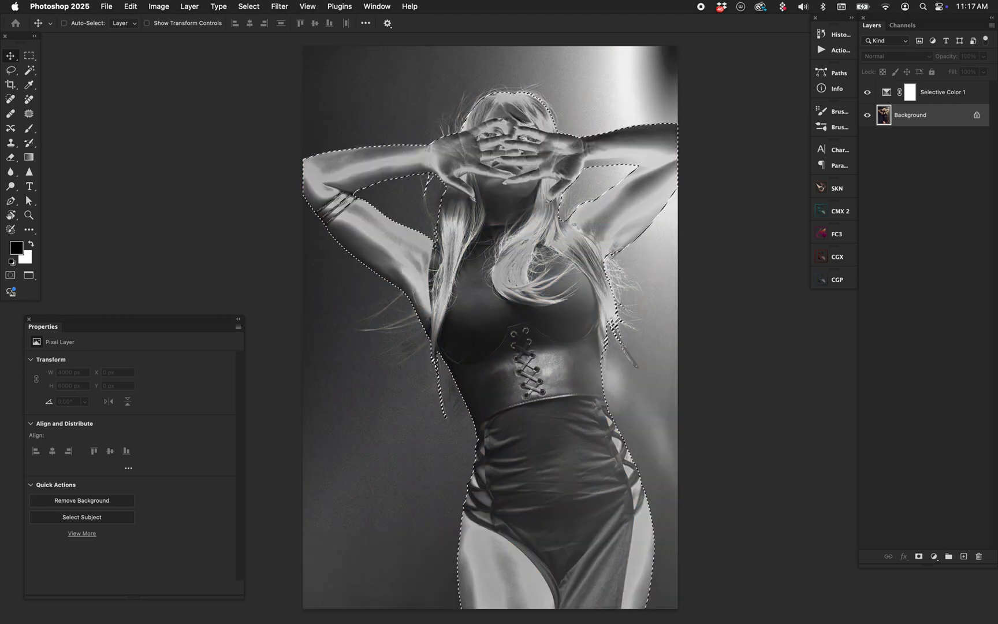
click(867, 92)
click(934, 557)
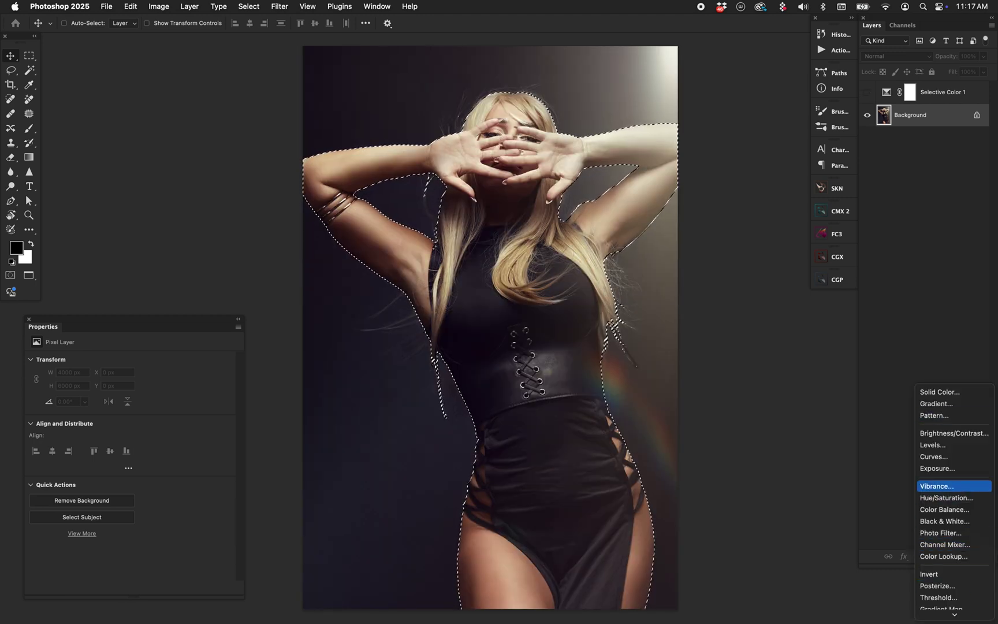
click(946, 498)
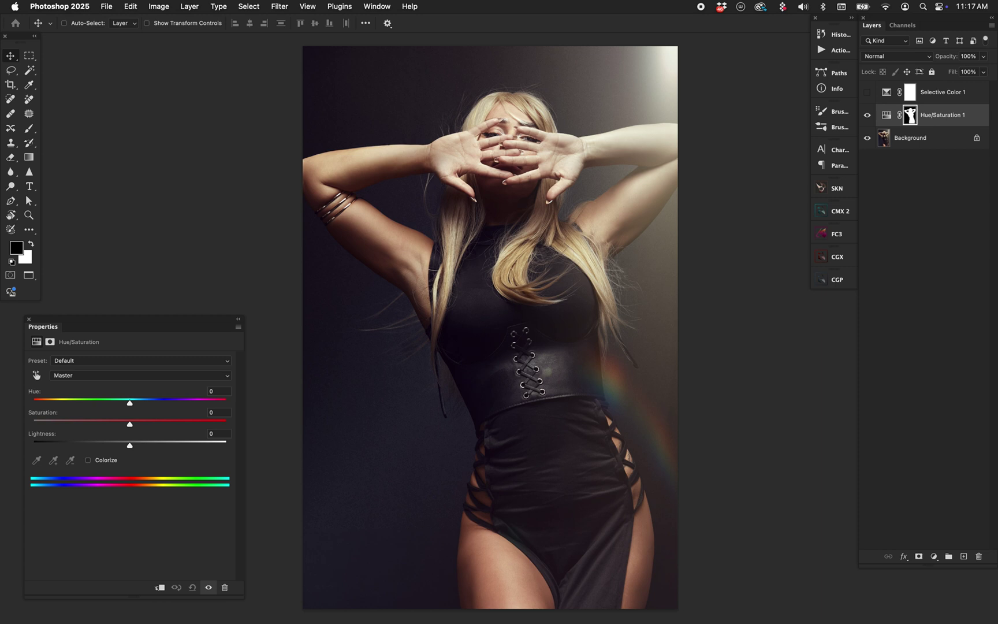
alt+click(910, 115)
click(887, 115)
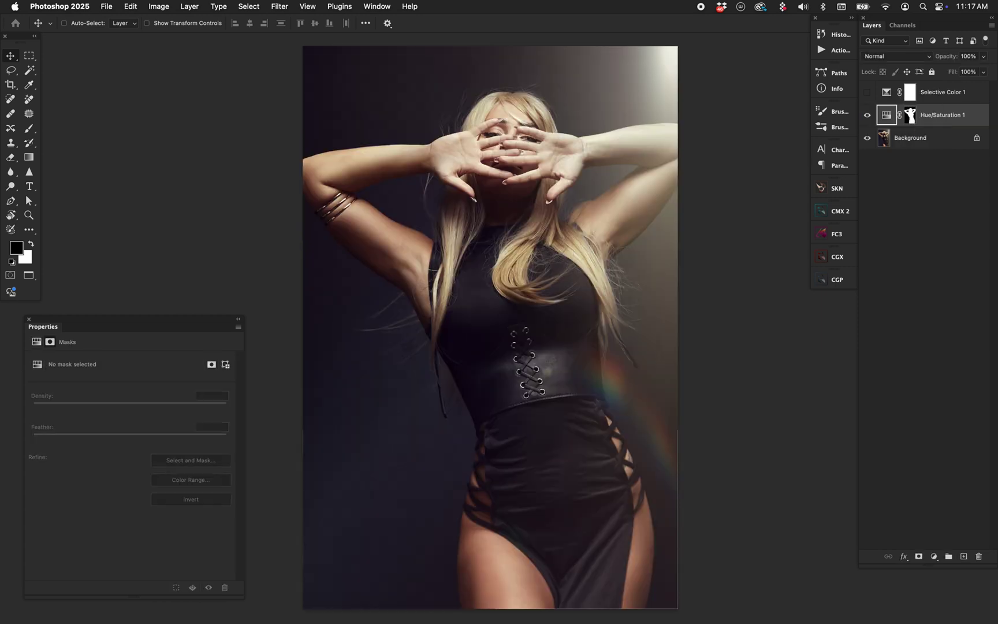
drag(129, 424, 196, 403)
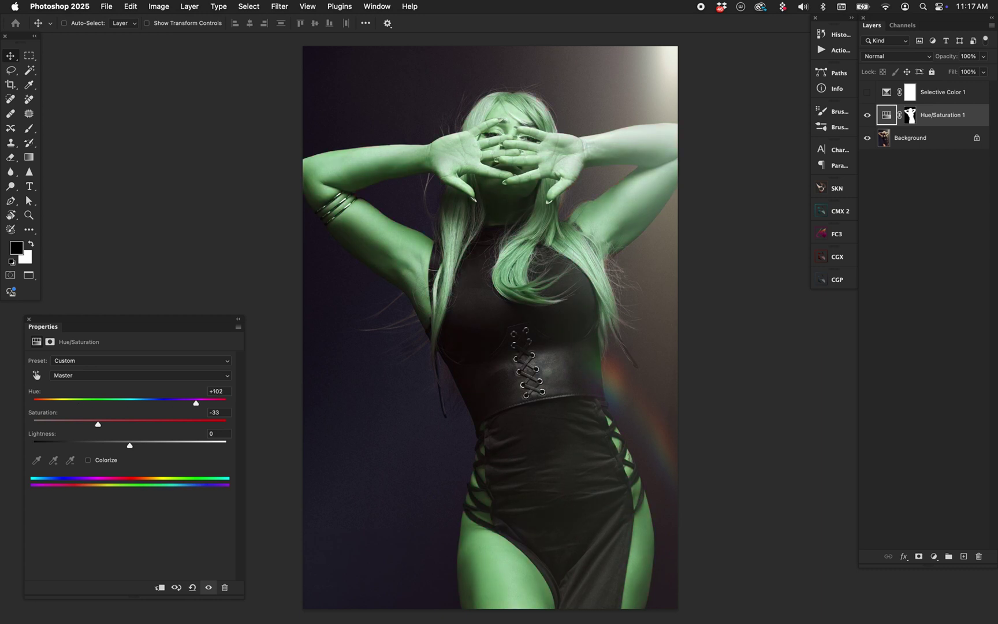
key(BackSpace)
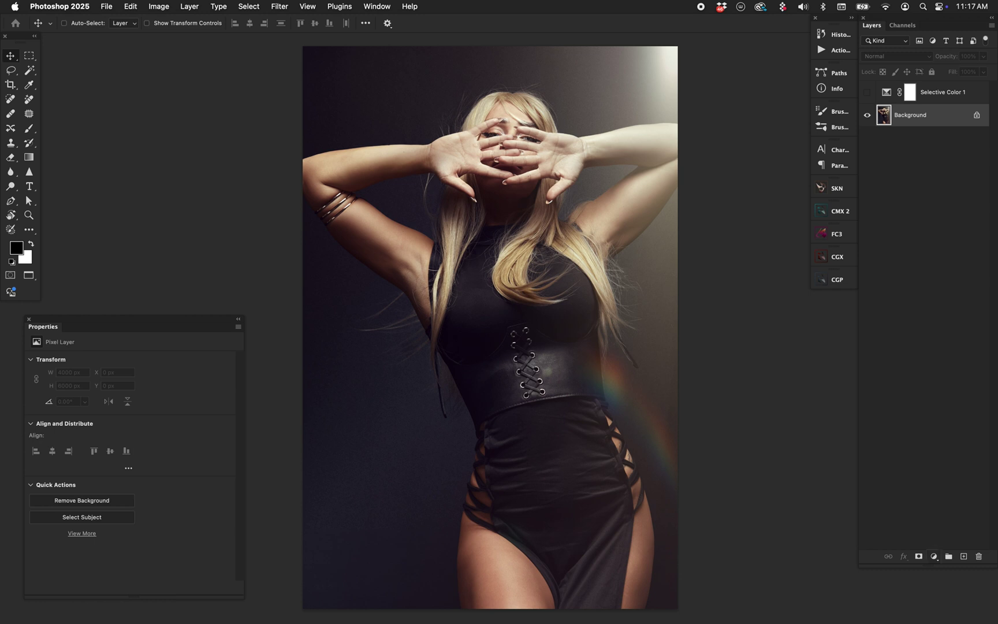
Add a Selective Color 2 layer with the Sat Mask C preset and attempt a luminosity selection
click(934, 557)
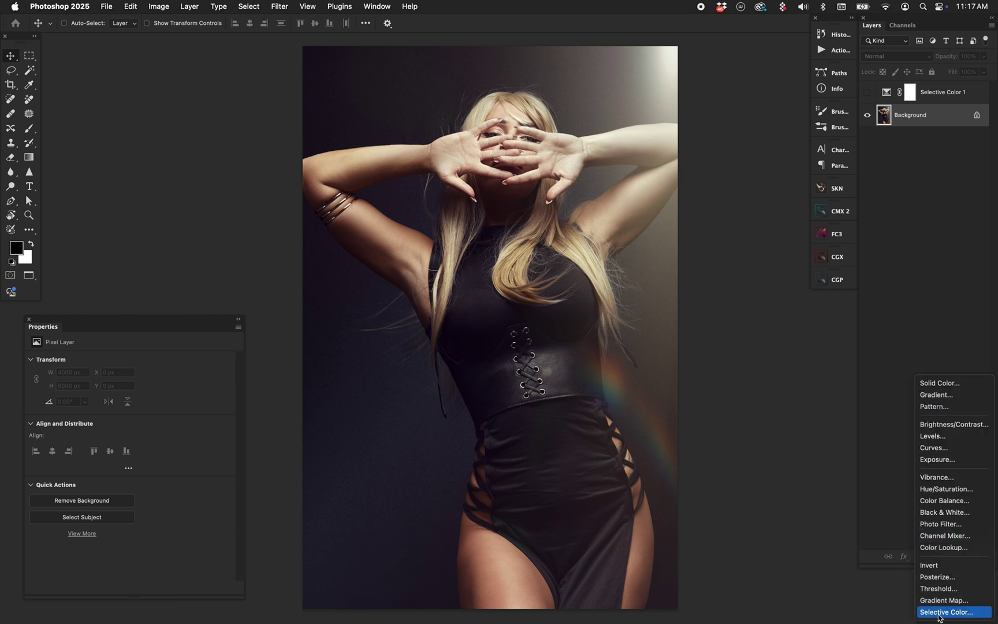
click(942, 612)
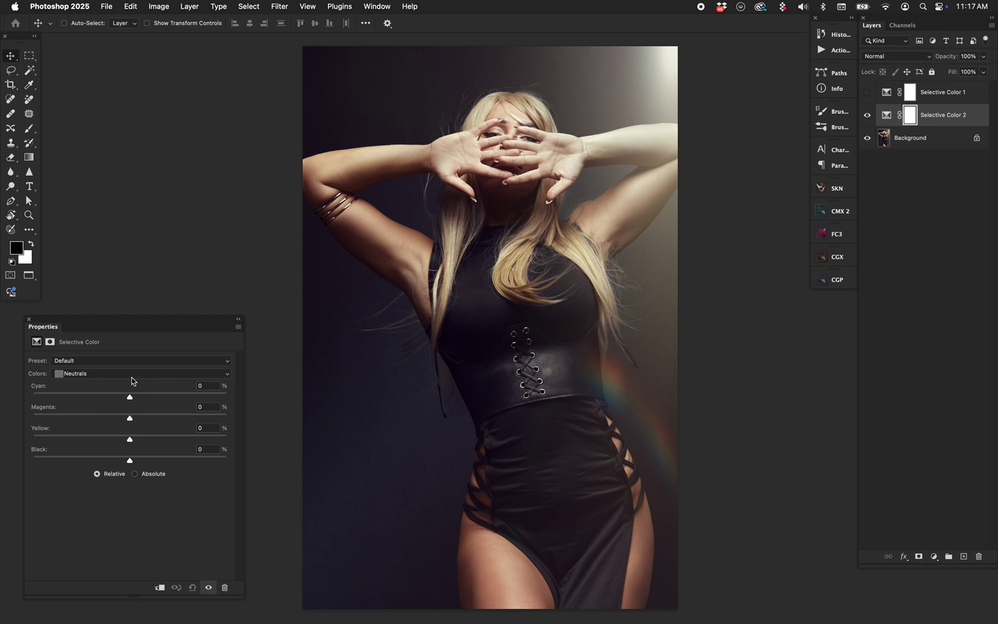
click(134, 360)
click(134, 383)
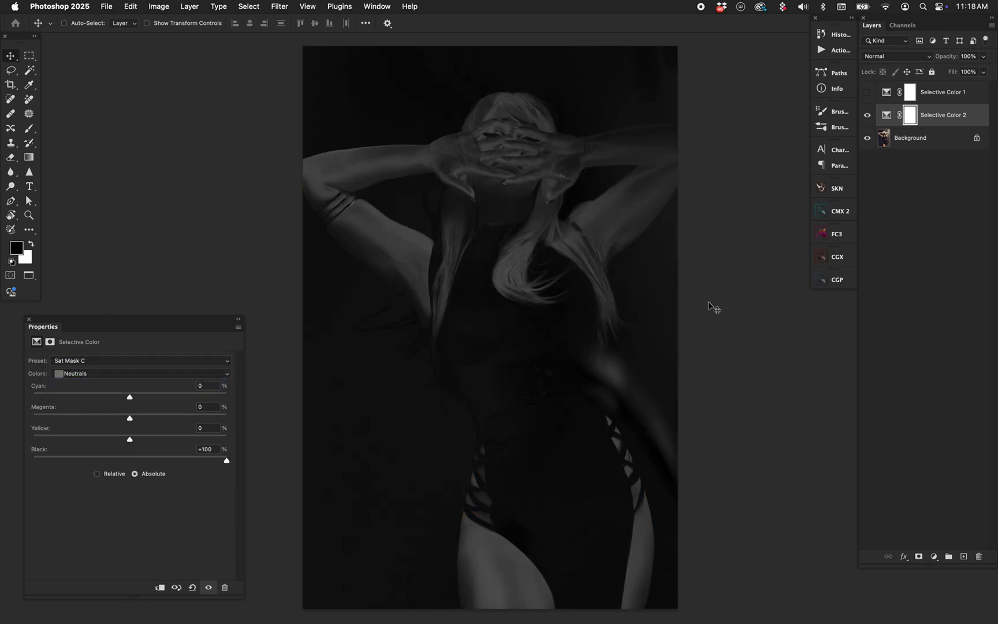
key(super+alt+2)
key(Return)
Hide Selective Color 2 and add a Hue/Saturation layer above the Background
click(868, 115)
click(919, 139)
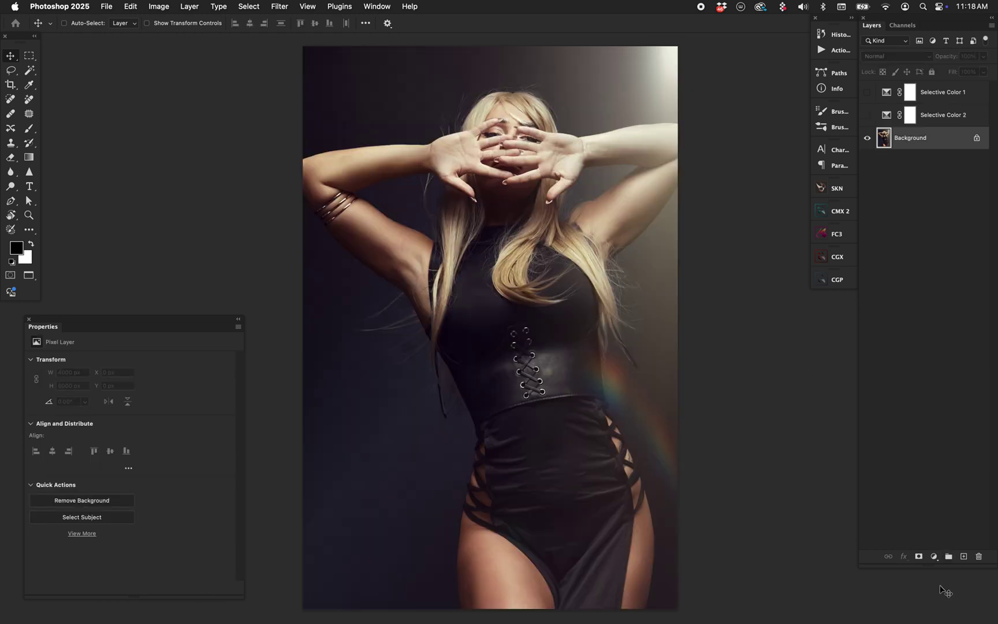
click(935, 556)
click(953, 497)
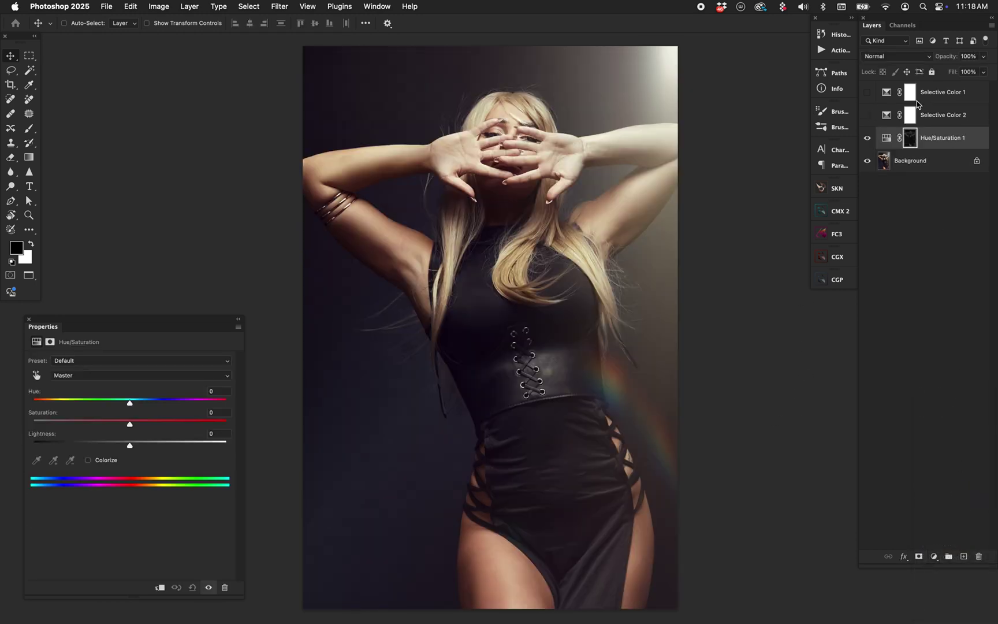
Apply Auto Contrast to the Hue/Saturation 1 mask and raise its Levels black input to about 10
alt+click(910, 139)
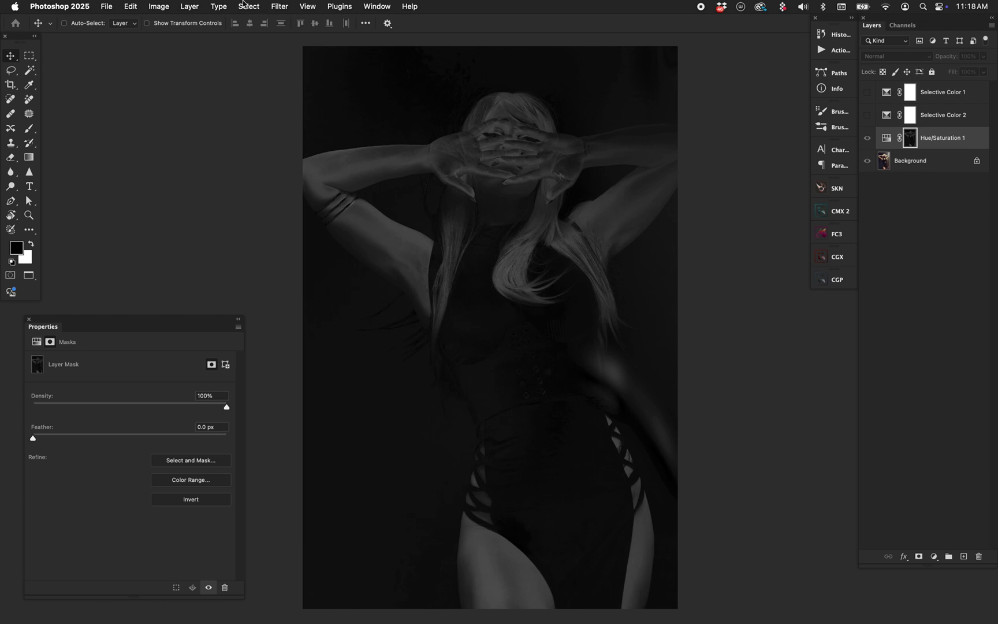
click(158, 6)
mouse_move(182, 5)
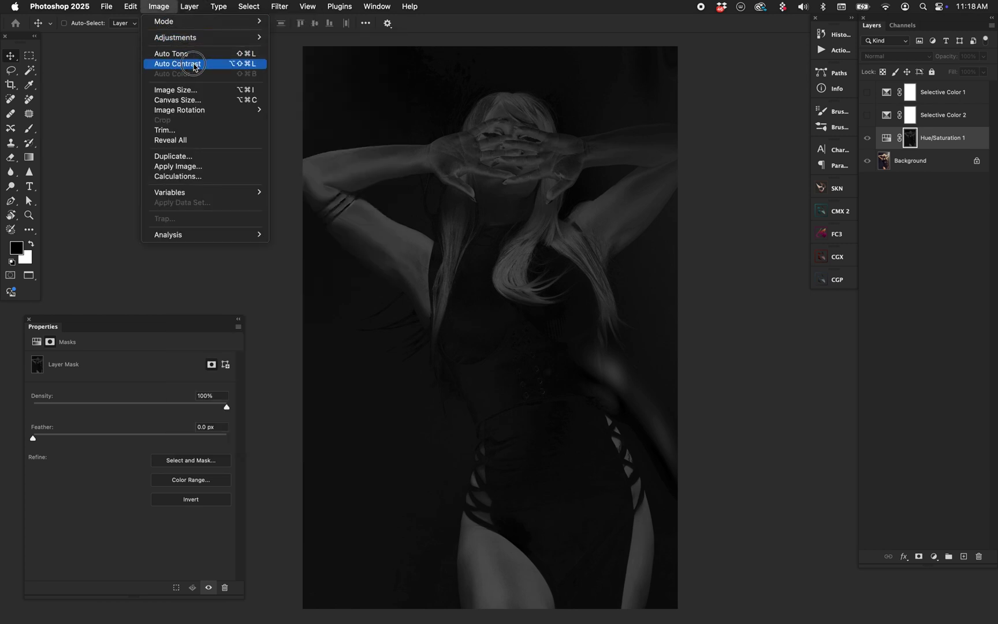
click(194, 65)
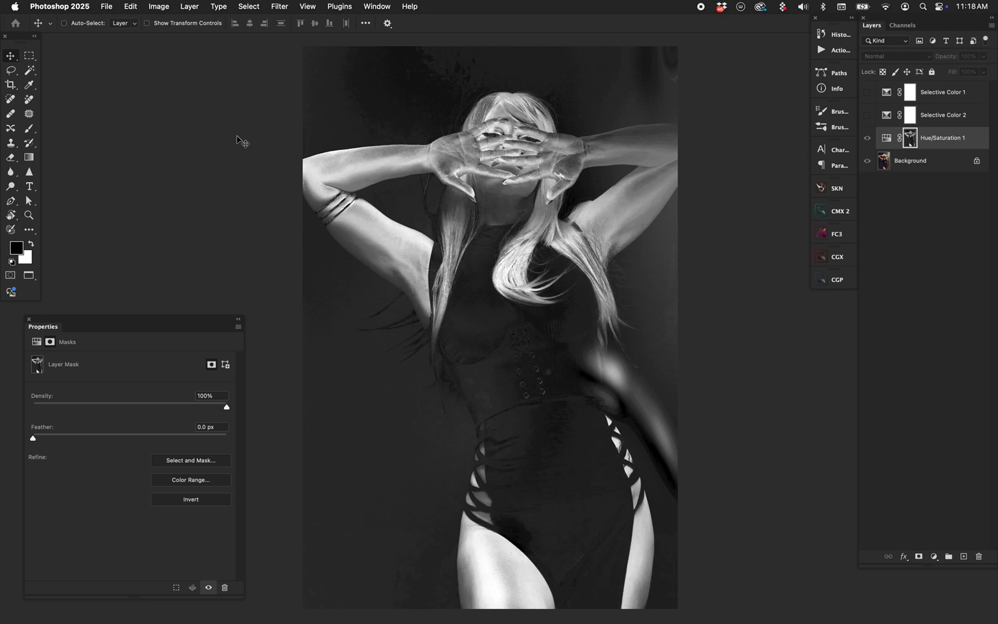
key(super+l)
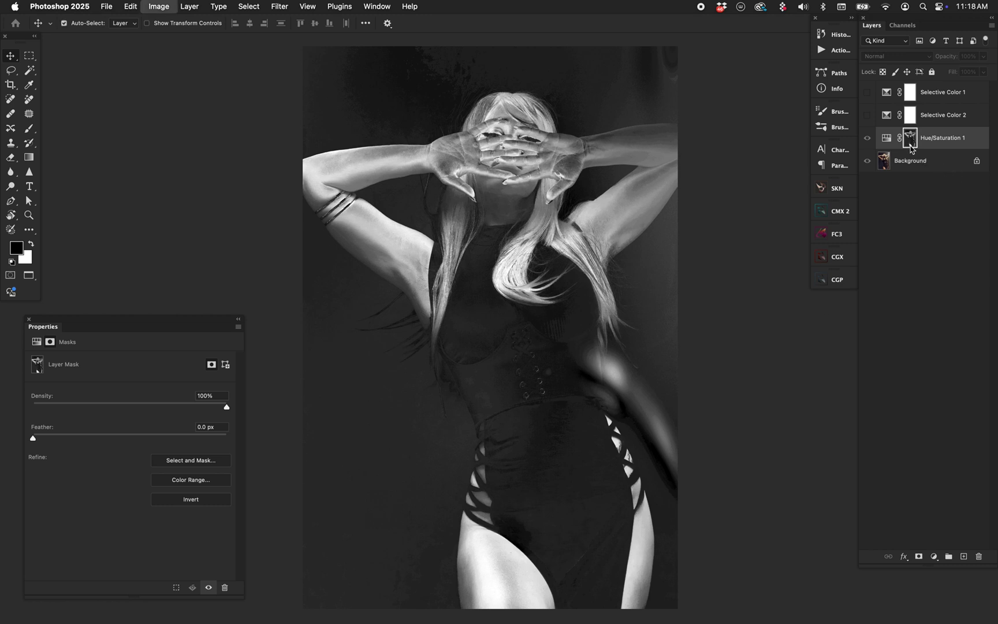
key(shift+Up)
key(shift+Up)
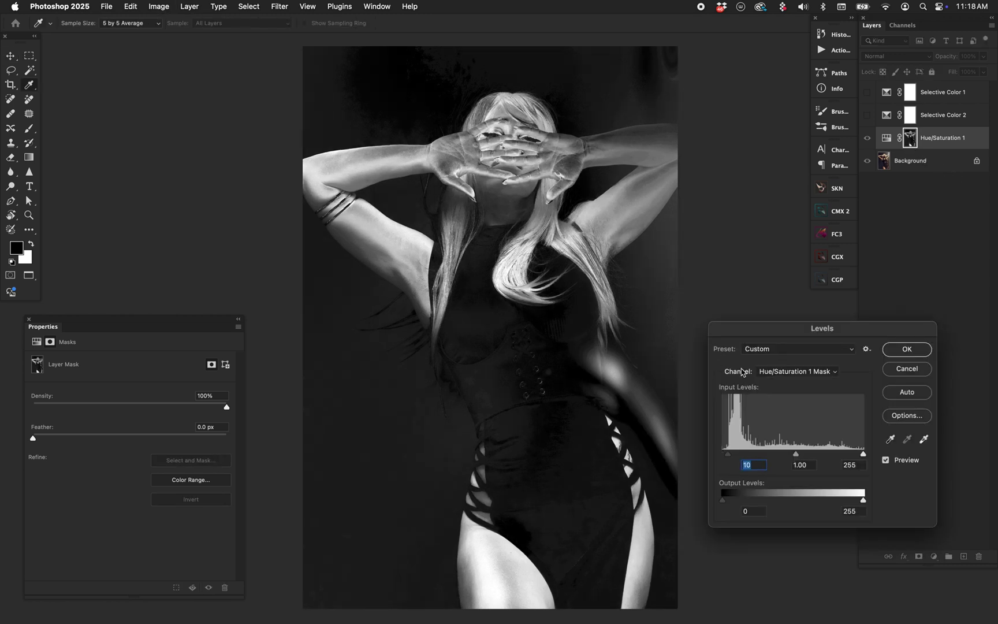
key(Return)
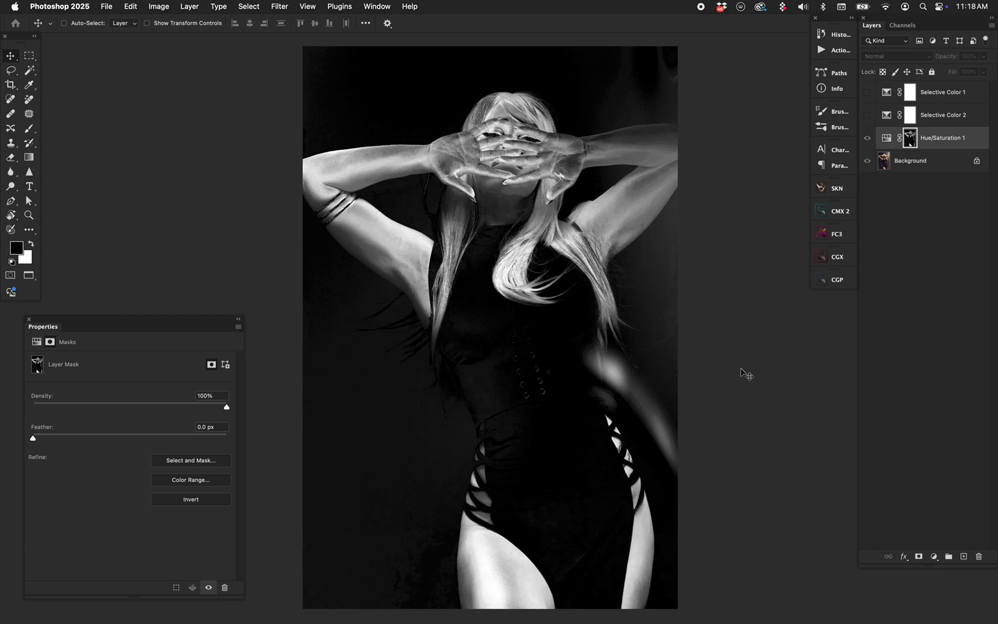
click(886, 139)
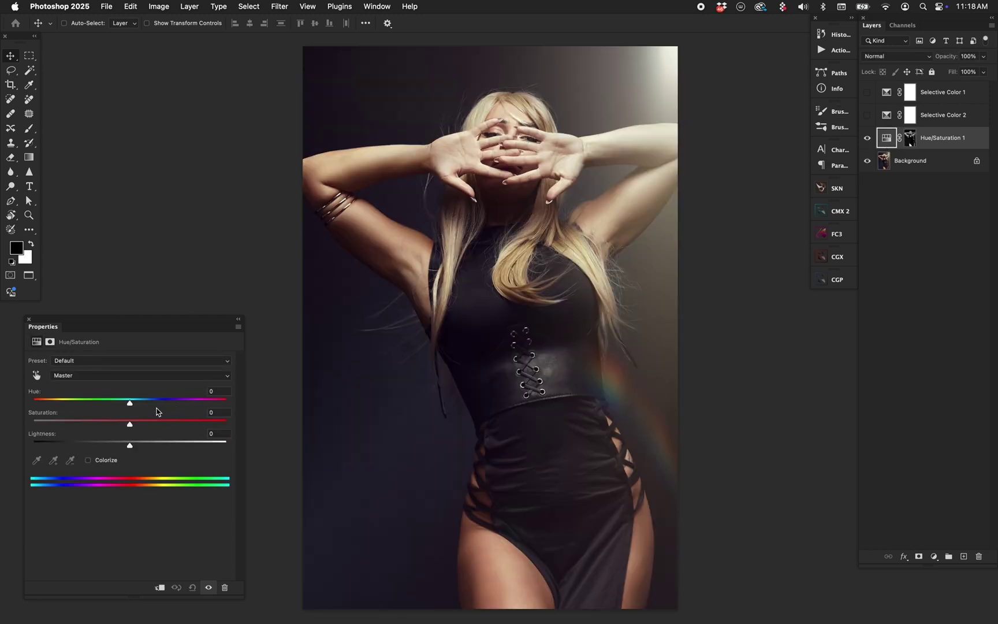
Raise saturation to +19 and add a warming Photo Filter at 34% density using the Hue/Saturation mask
drag(145, 423, 148, 424)
click(934, 556)
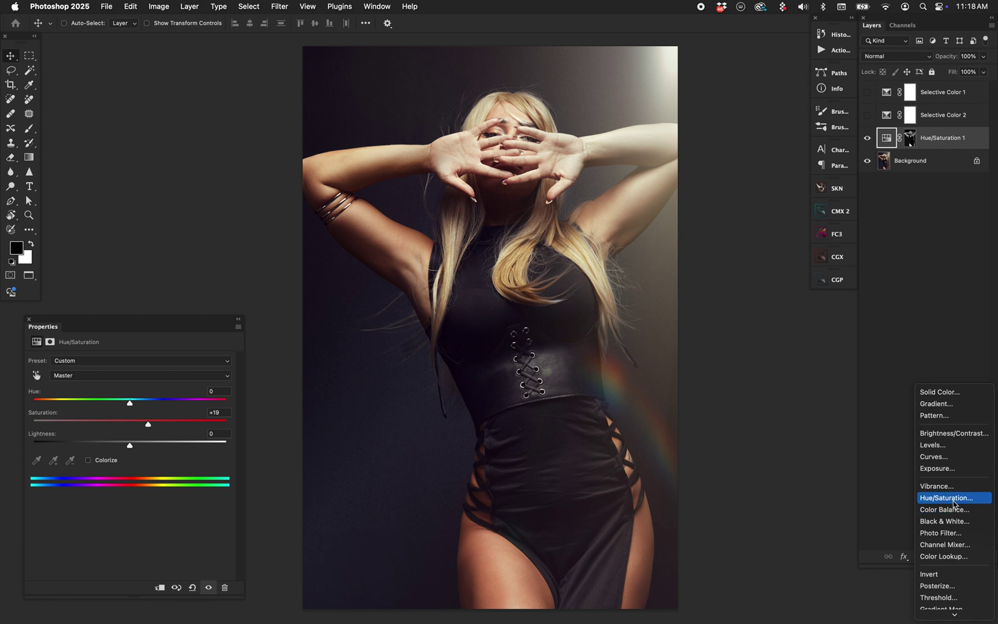
click(955, 533)
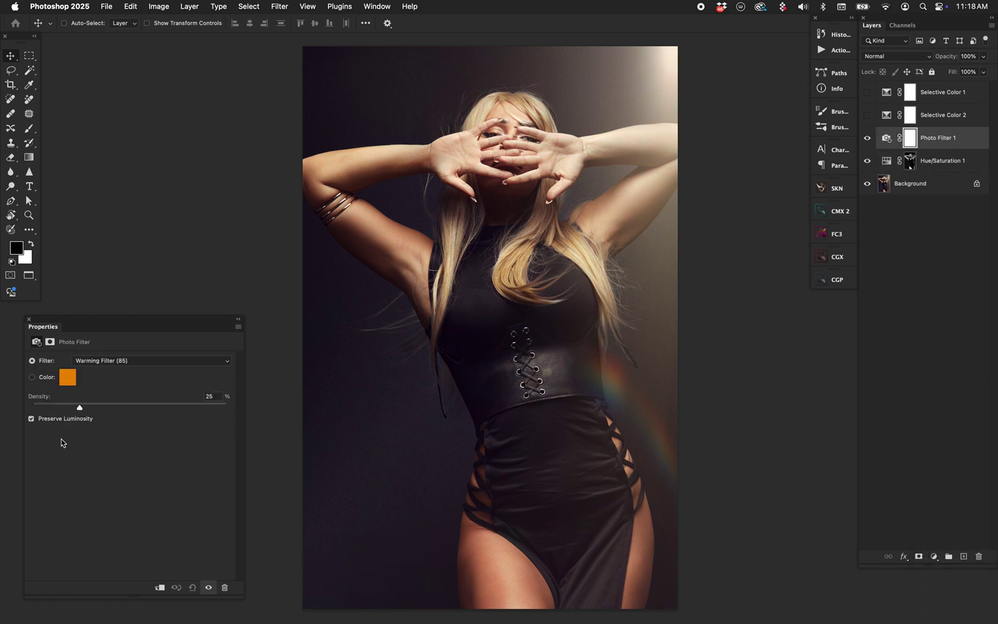
drag(80, 407, 96, 408)
drag(911, 164, 910, 138)
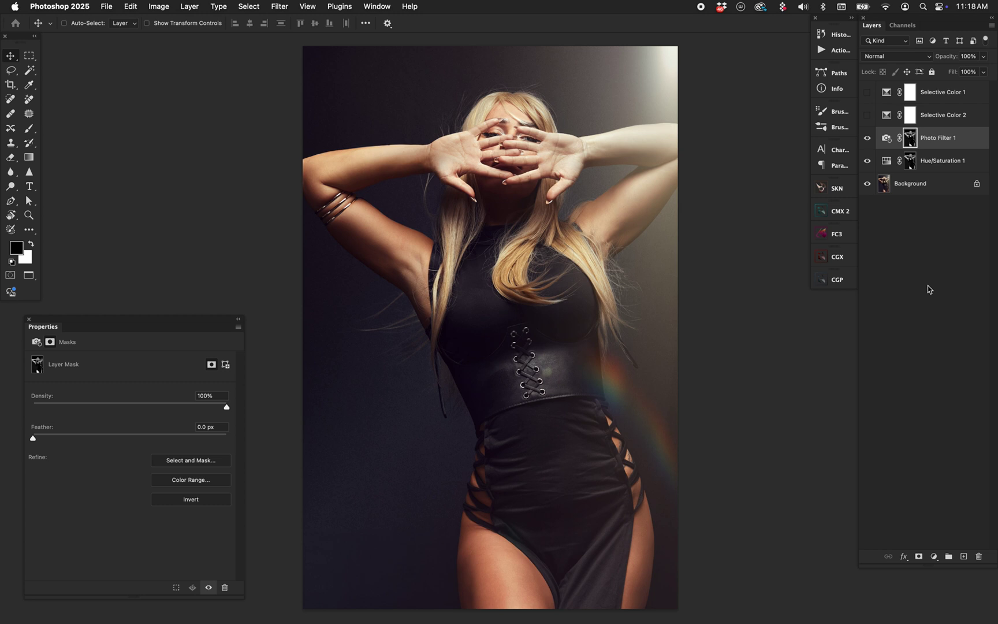
click(868, 138)
click(868, 139)
Delete the four adjustment layers from Selective Color 1 down to Hue/Saturation 1
click(943, 93)
shift+click(947, 162)
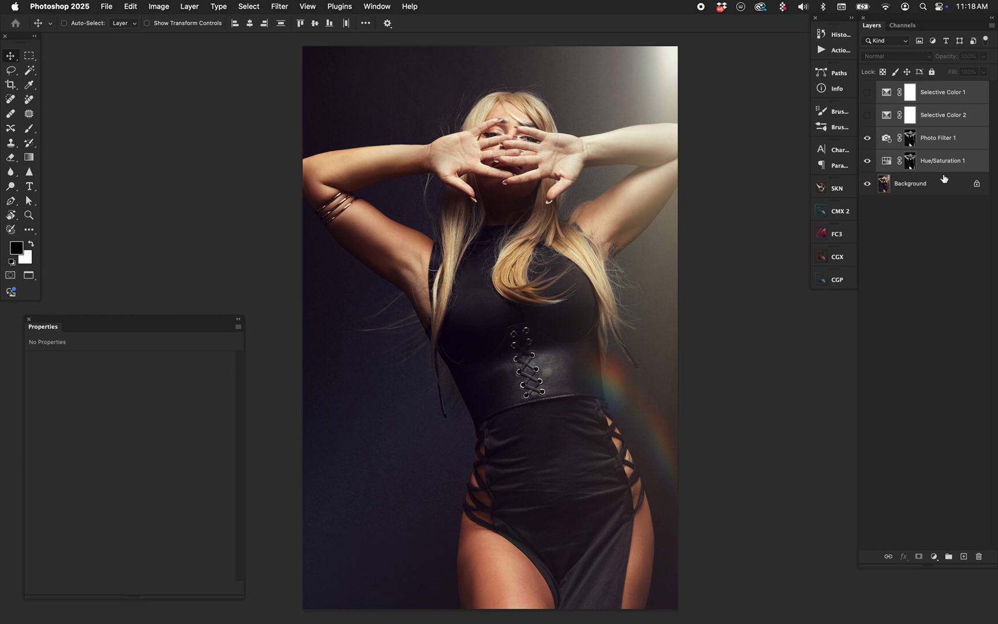
key(Delete)
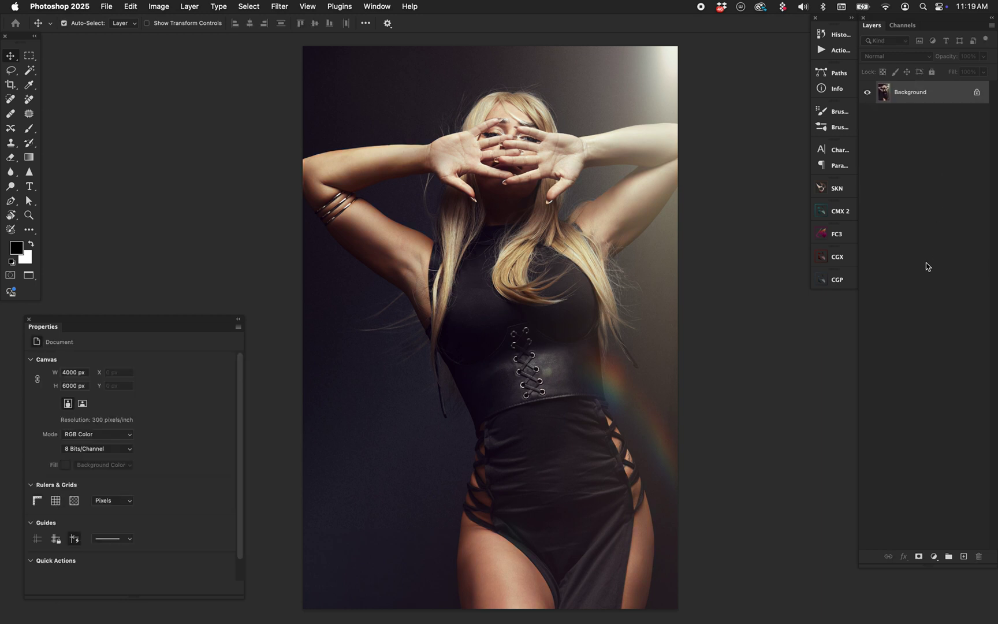
key(super+alt+2)
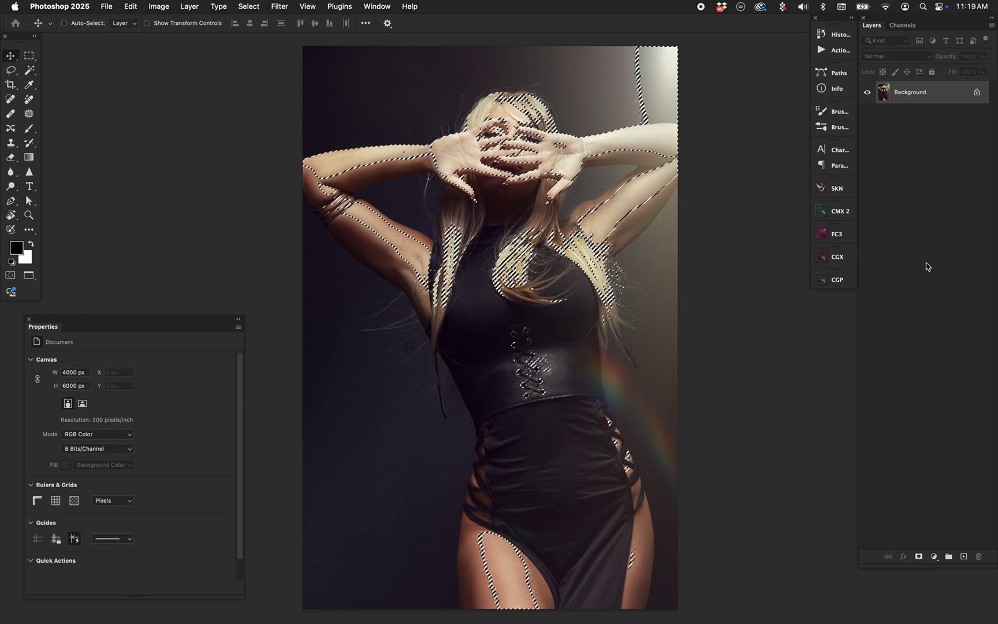
click(934, 556)
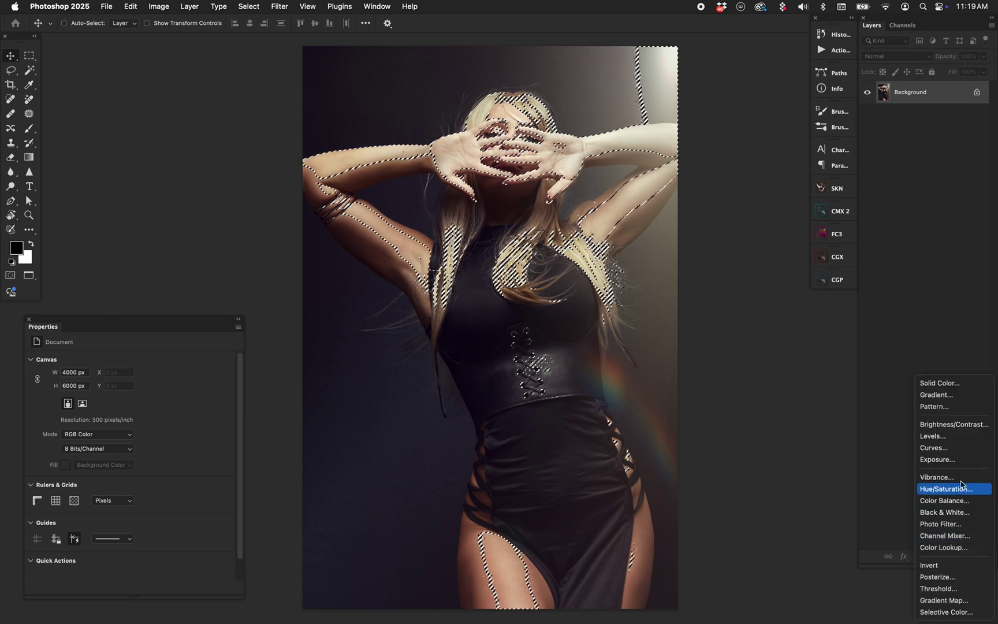
click(960, 489)
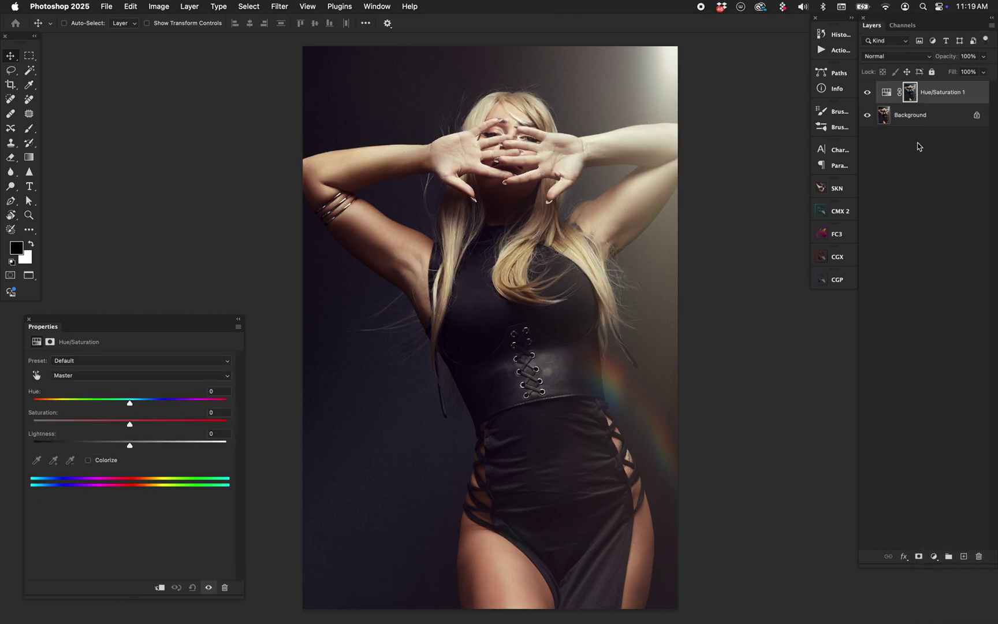
alt+click(911, 94)
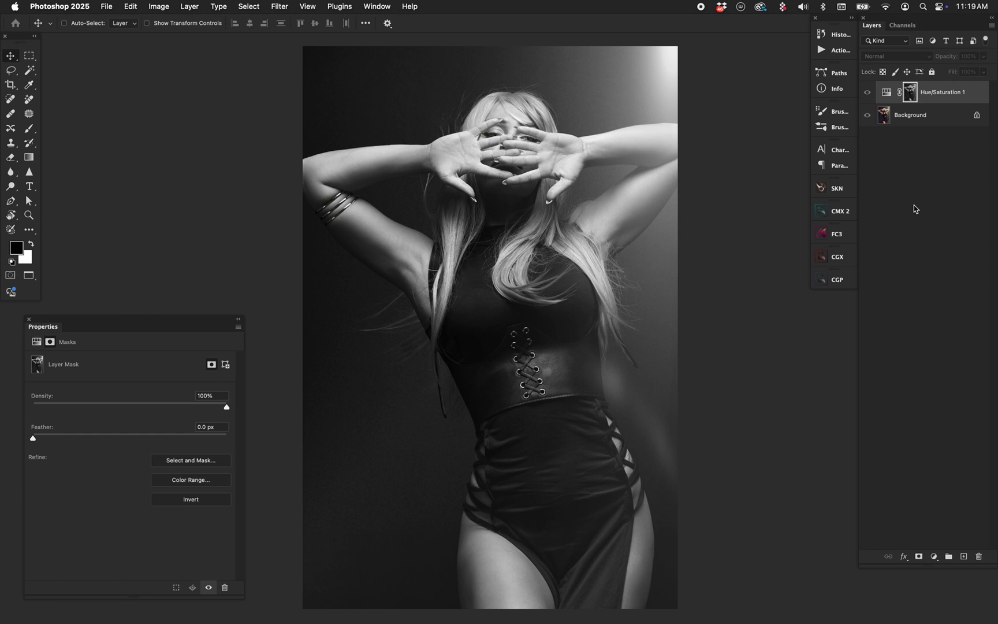
alt+click(905, 96)
click(885, 94)
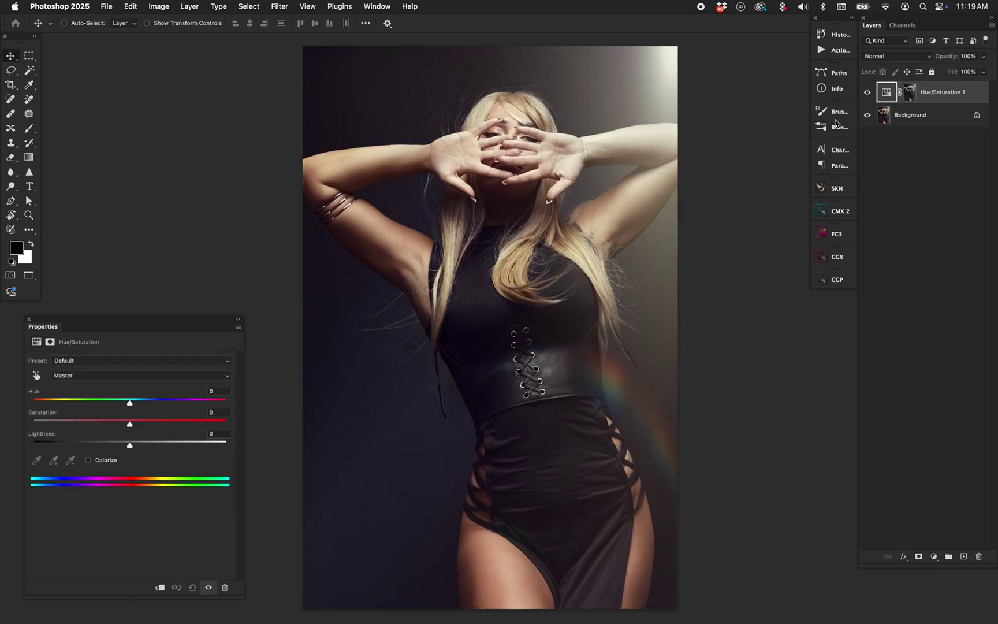
mouse_move(176, 424)
mouse_down()
mouse_move(159, 424)
mouse_move(176, 431)
mouse_up()
key(BackSpace)
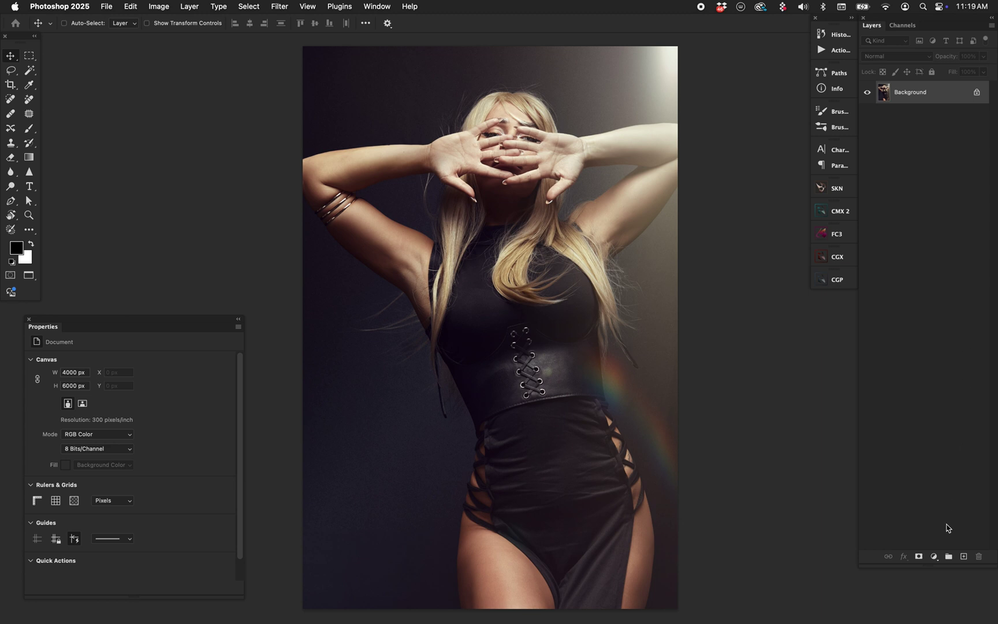
Add a Gradient Map adjustment layer
click(934, 556)
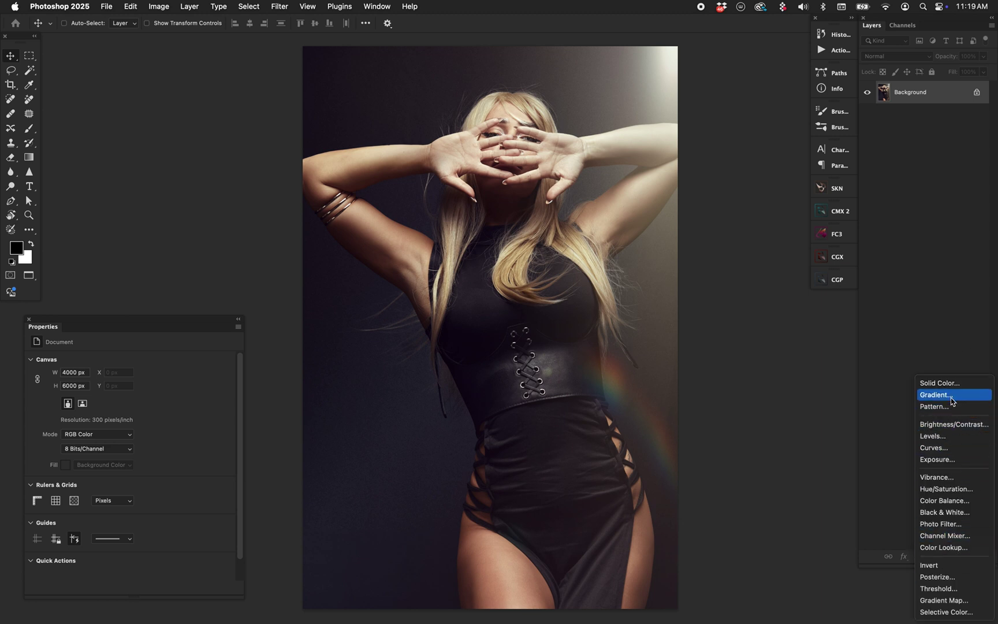
click(874, 496)
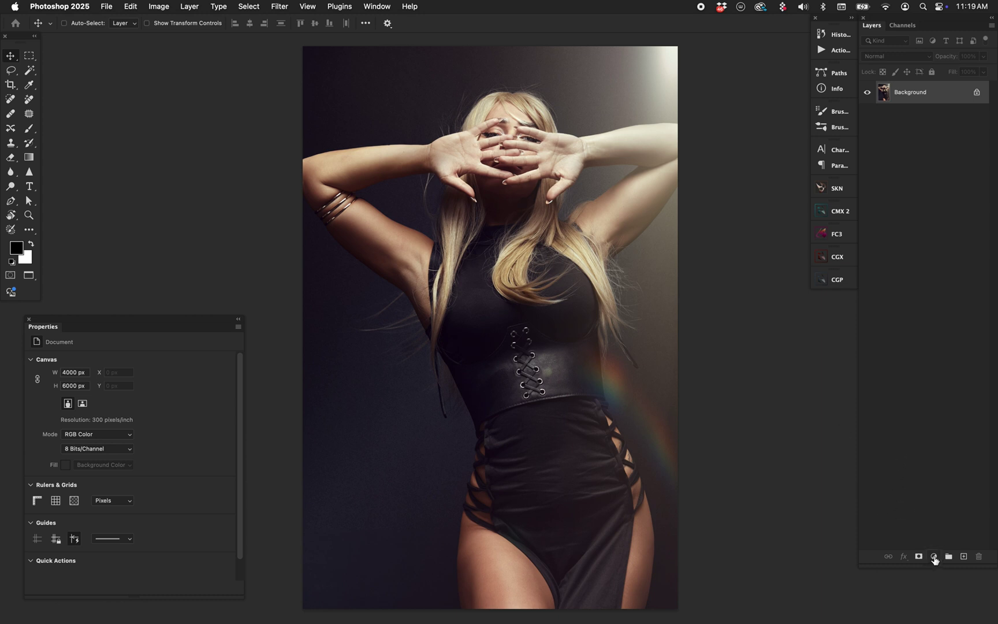
click(935, 559)
click(935, 562)
click(935, 560)
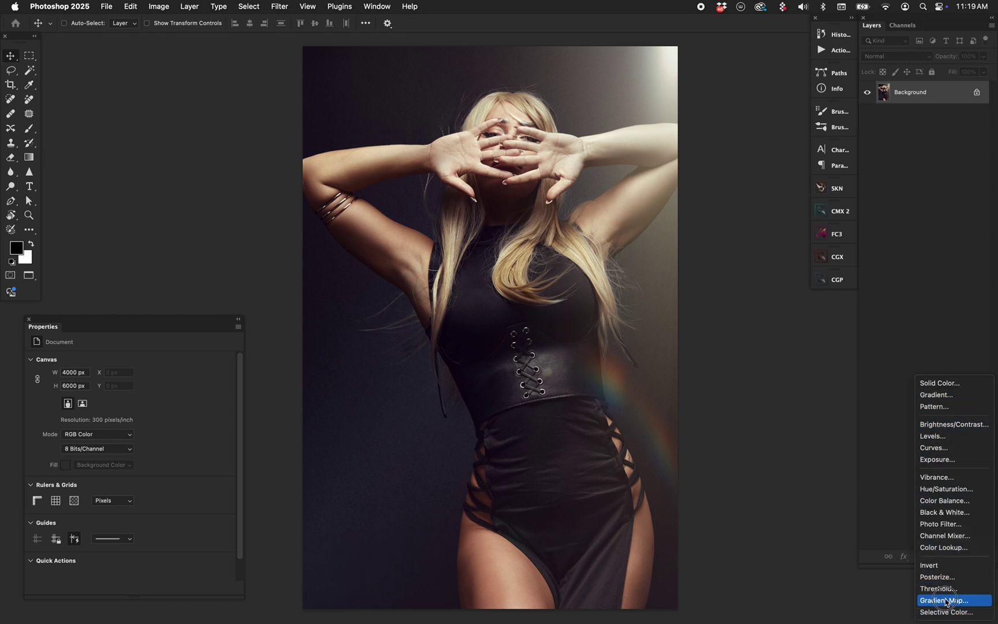
click(945, 601)
Apply the Luma Selections Shadows Lowest preset to the gradient map
click(126, 364)
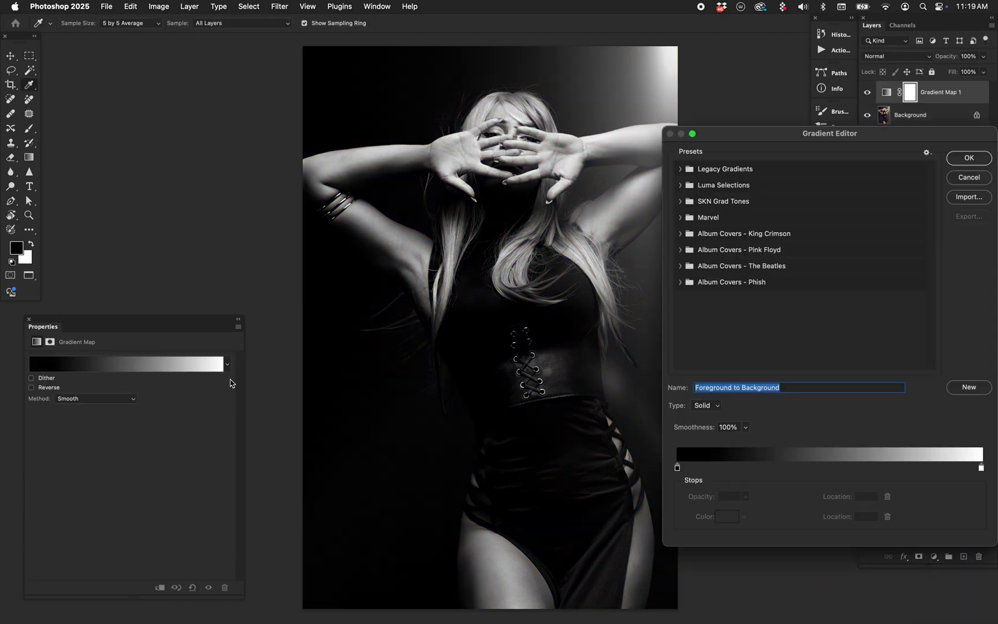
click(687, 185)
click(733, 297)
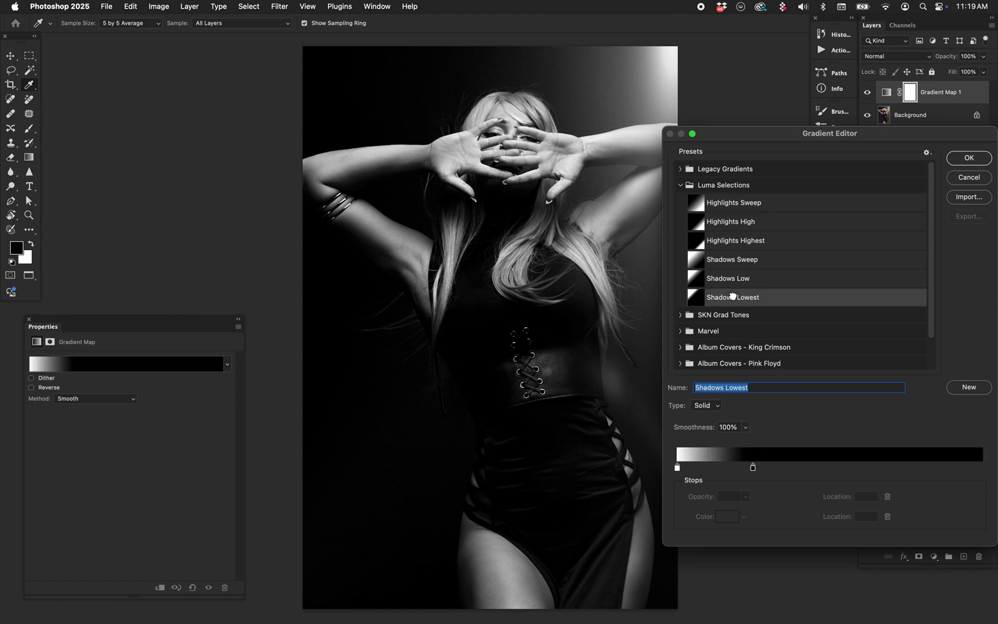
click(729, 279)
click(734, 298)
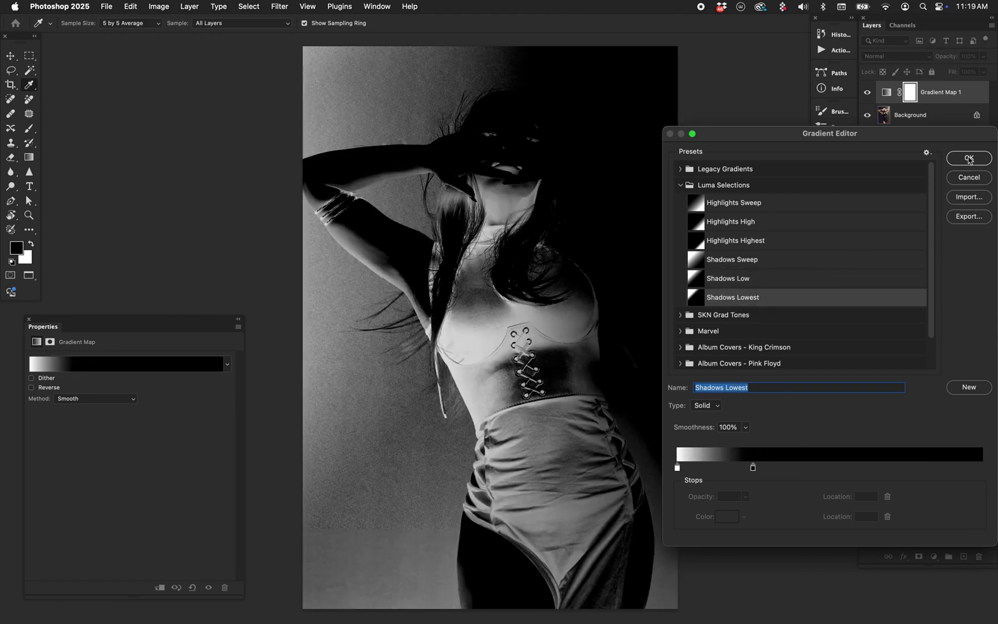
click(732, 279)
click(964, 157)
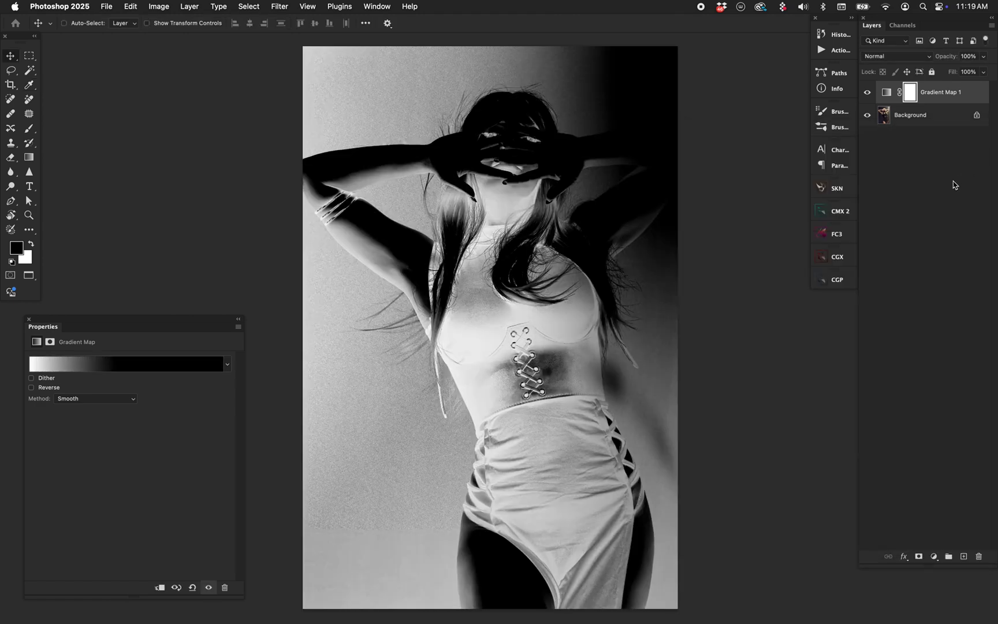
Load Gradient Map 1's luminosity as a selection, hide that layer, and add a masked Hue/Saturation layer
key(super+alt+2)
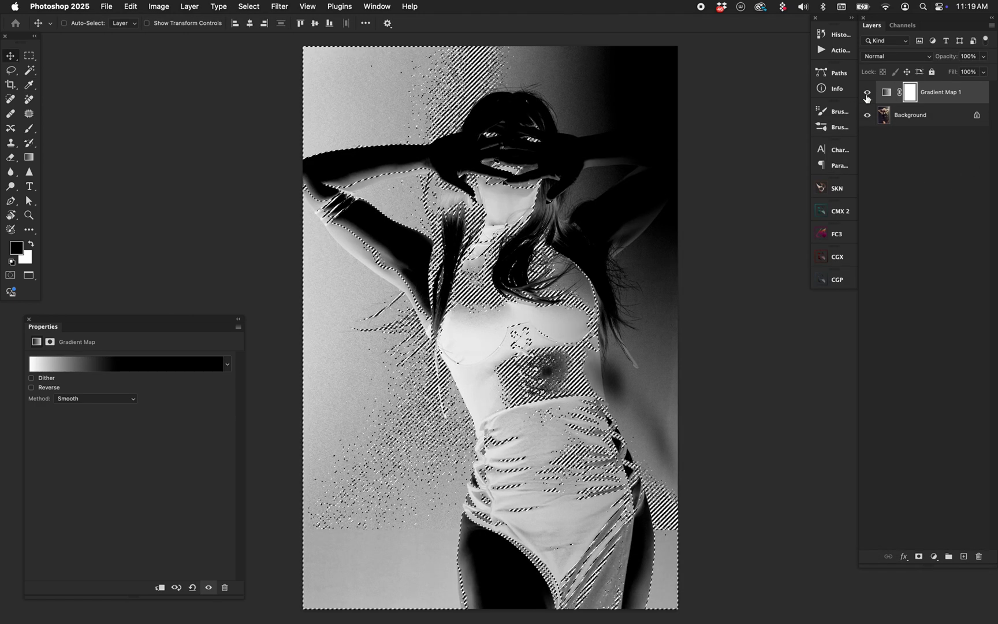
key(super+comma)
click(935, 557)
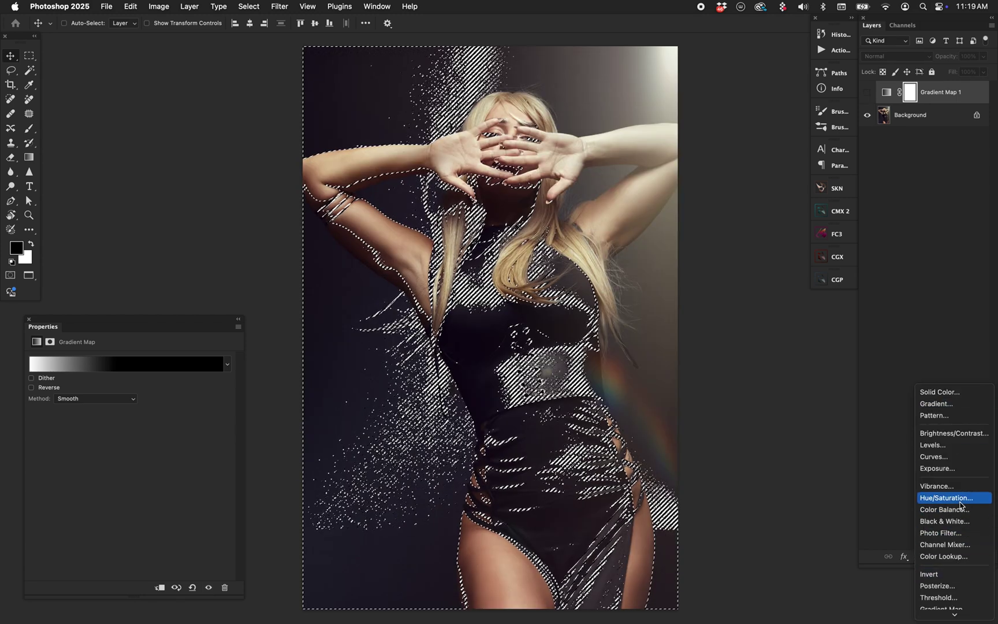
click(942, 498)
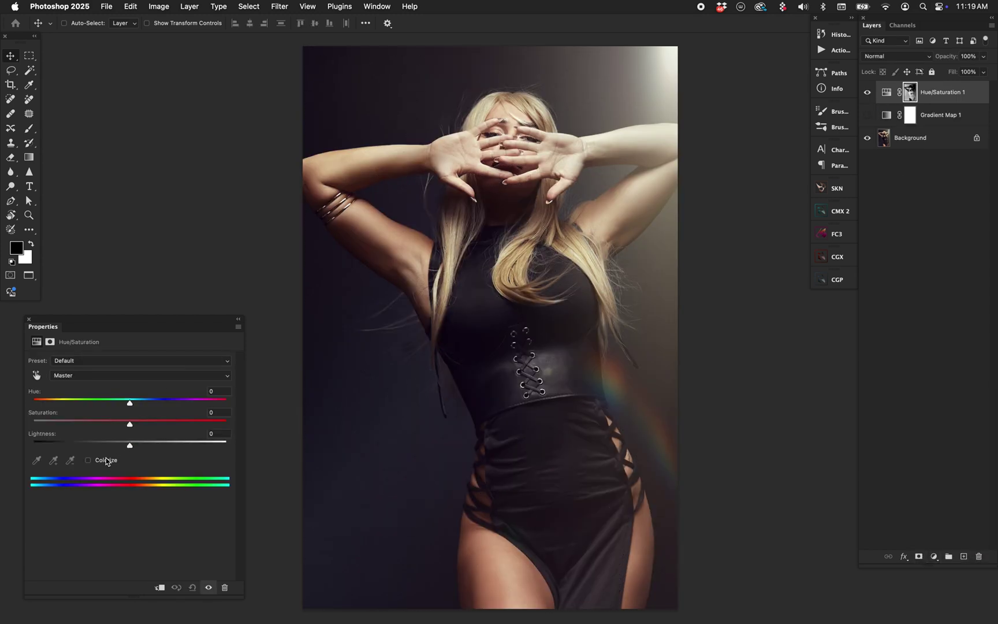
Colorize the Hue/Saturation layer purple at Hue 267, Saturation 50
click(90, 460)
click(143, 404)
click(110, 424)
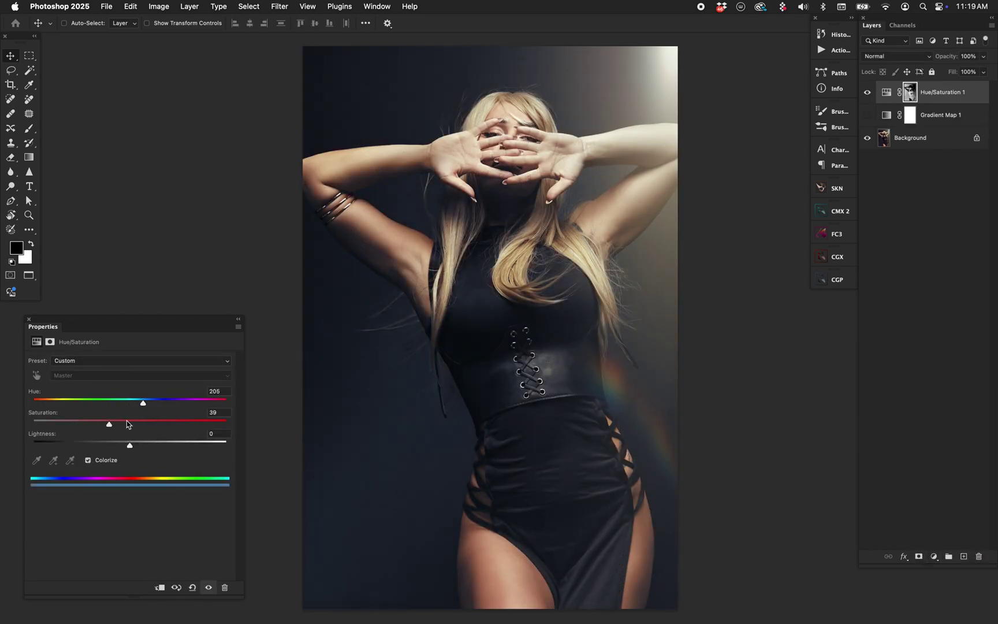
click(128, 424)
click(177, 403)
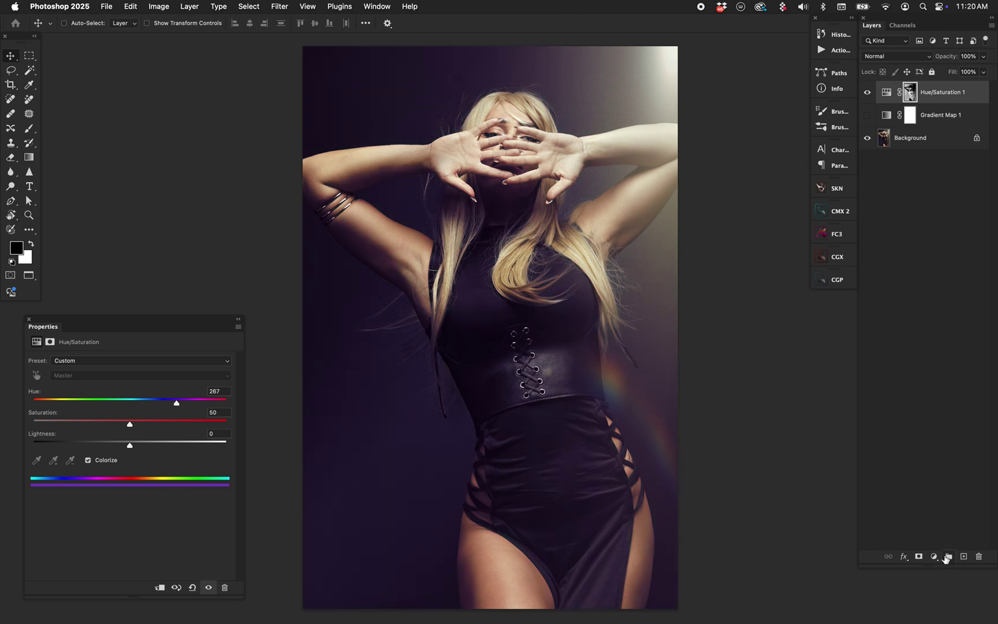
click(935, 556)
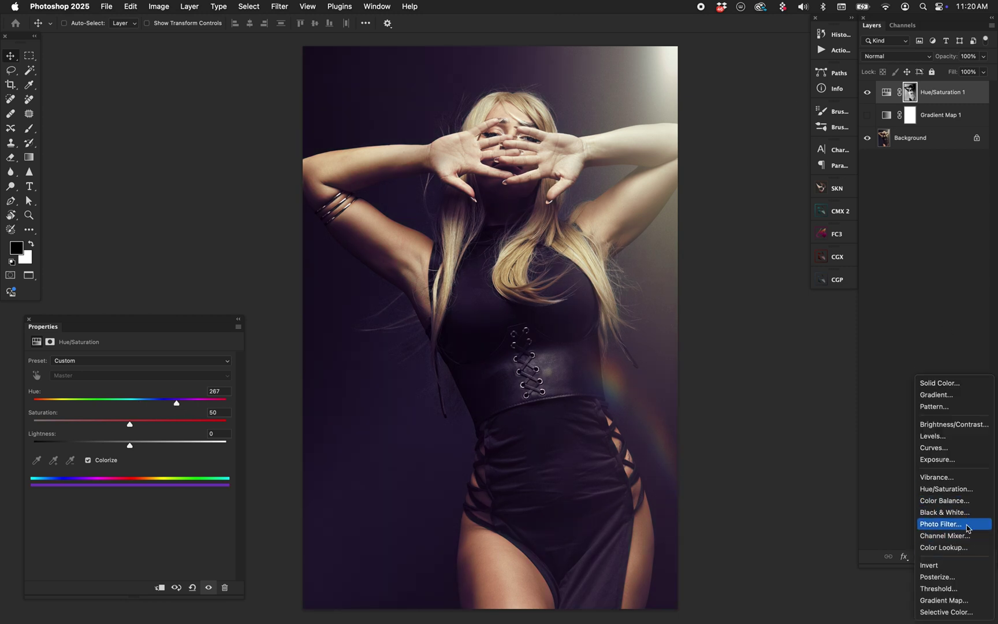
Add a Photo Filter with a copied mask darkened to black input 90, at 50% density
click(968, 524)
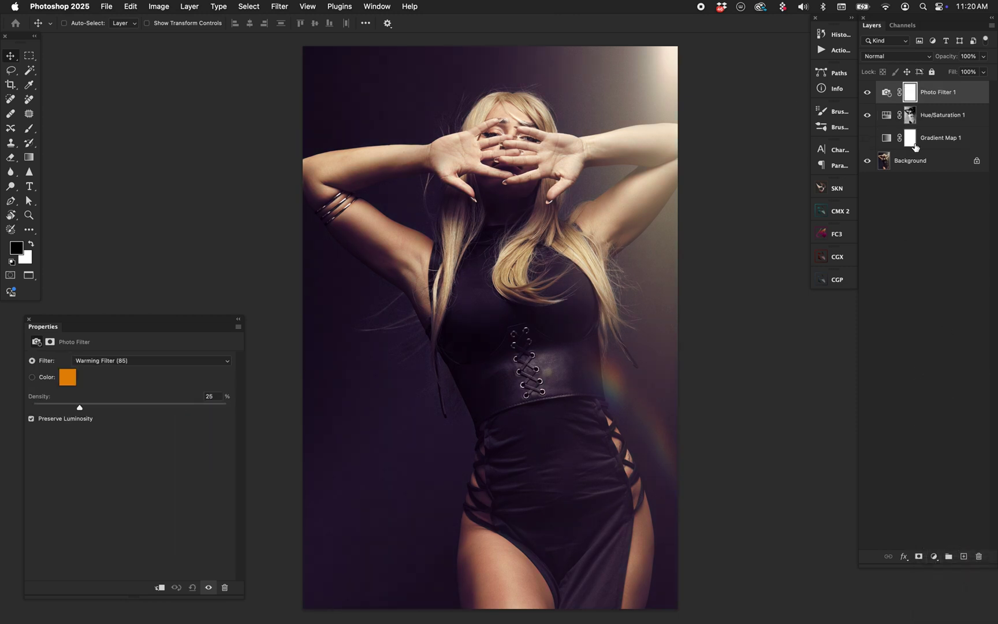
drag(912, 118, 909, 97)
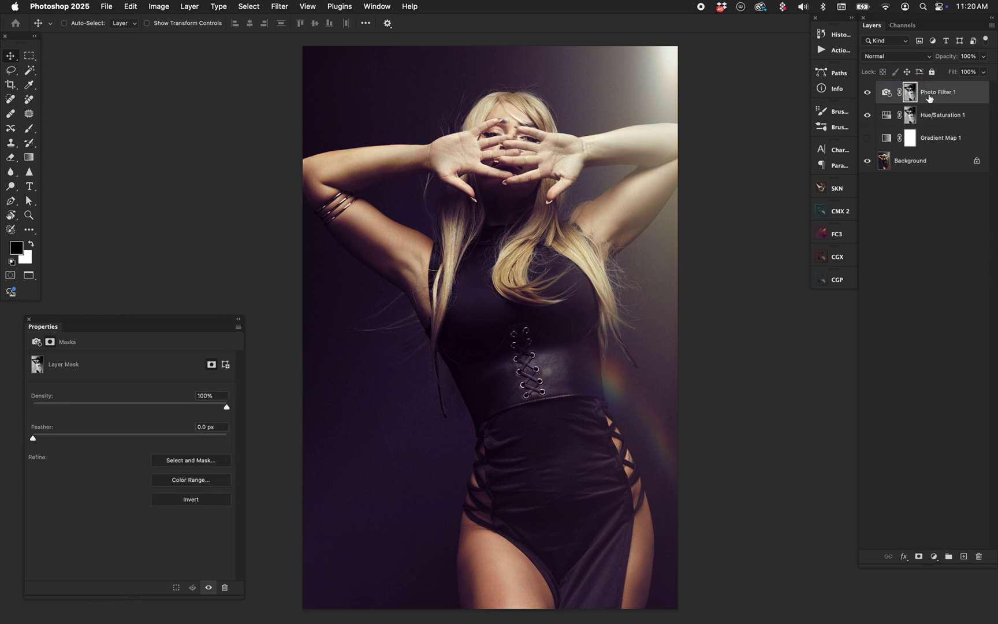
alt+click(910, 93)
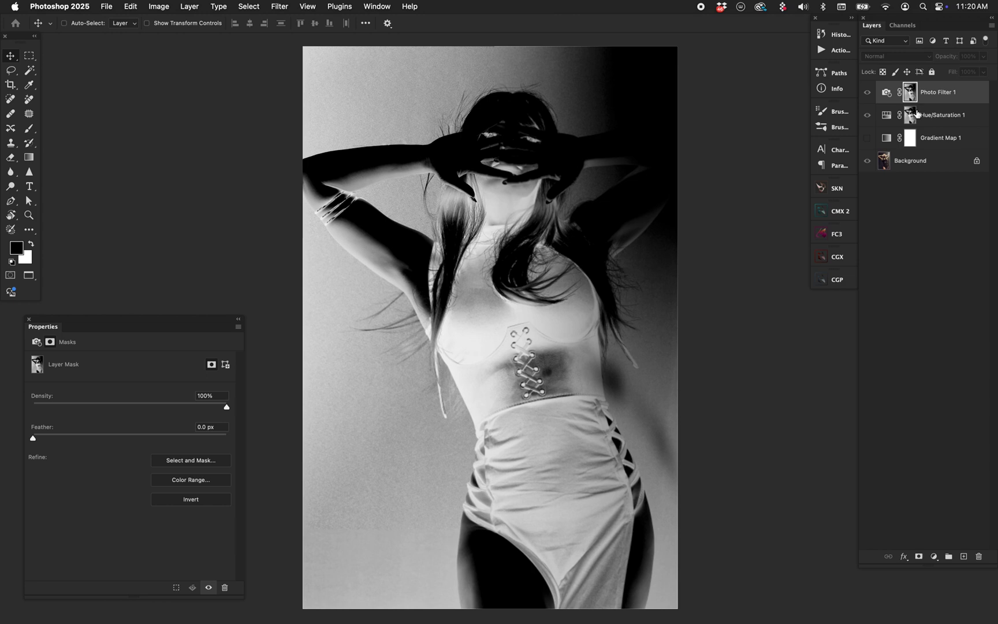
key(super+l)
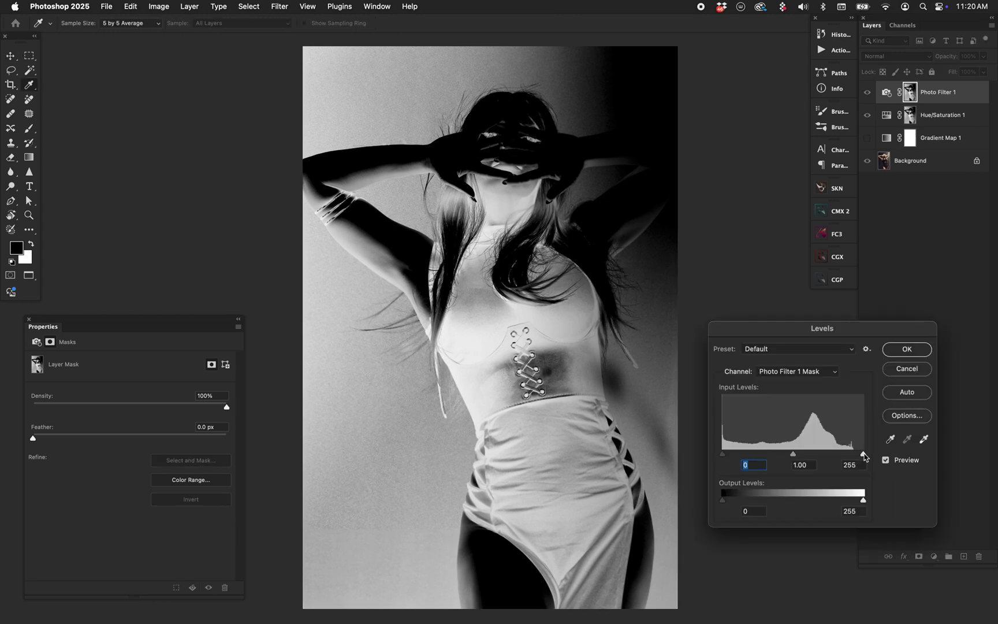
drag(724, 454, 773, 456)
key(Return)
click(887, 93)
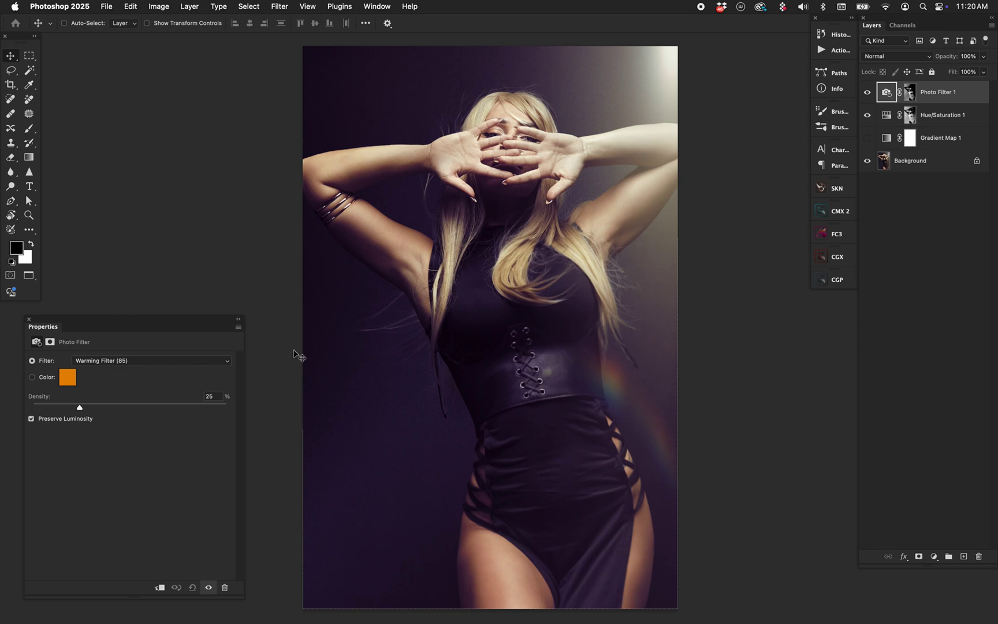
click(126, 406)
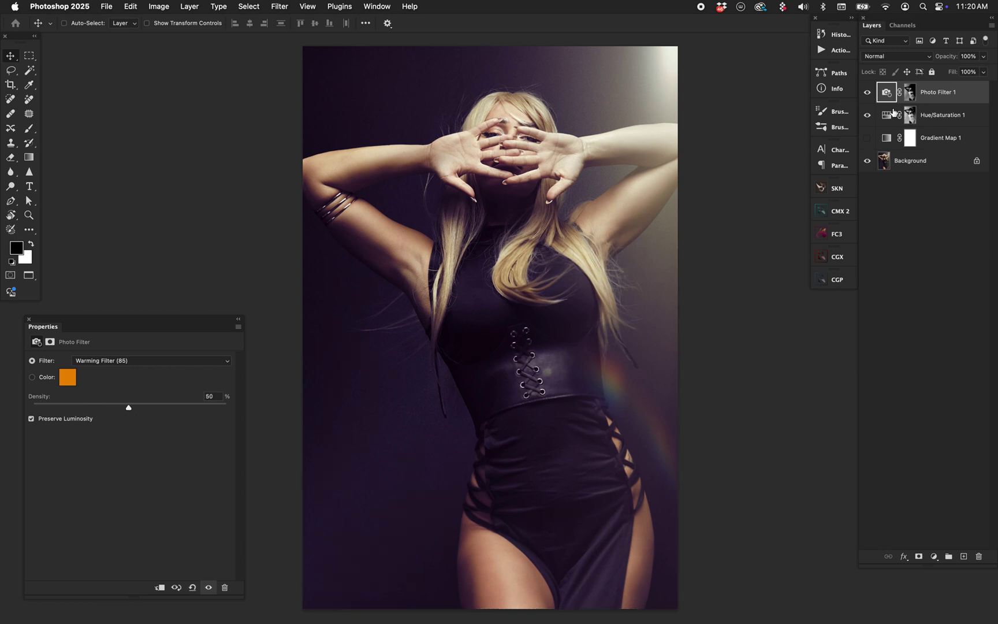
Reselect Photo Filter 1 and add a Solid Color fill layer above it
click(869, 110)
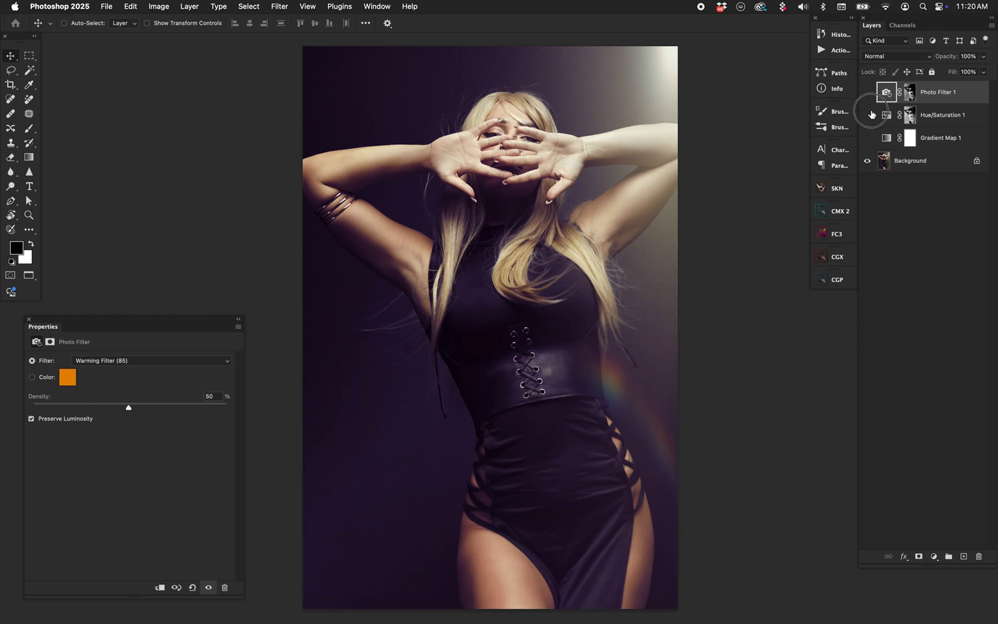
shift+click(940, 117)
click(944, 135)
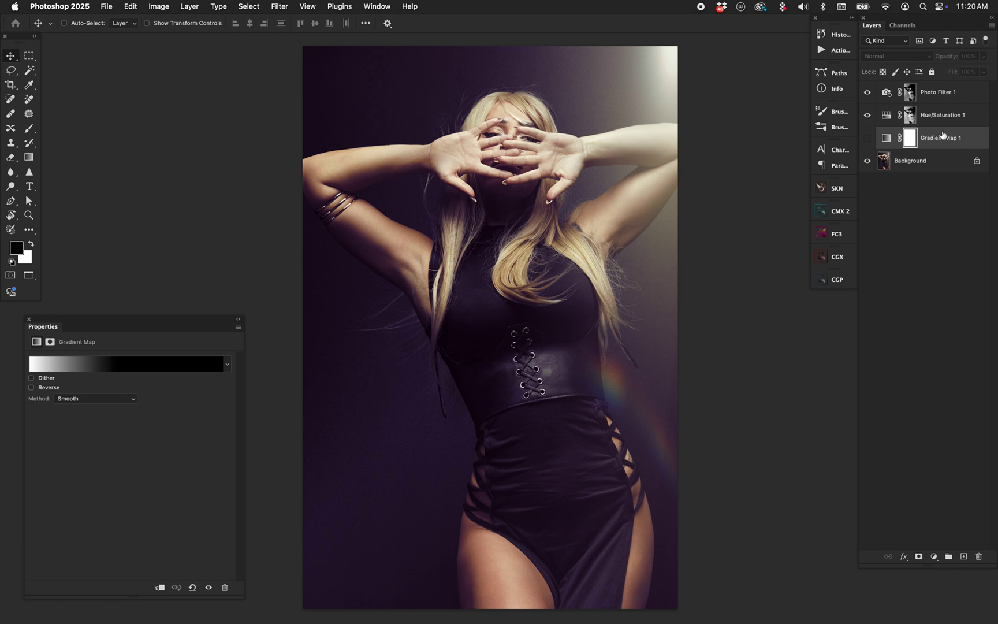
click(939, 101)
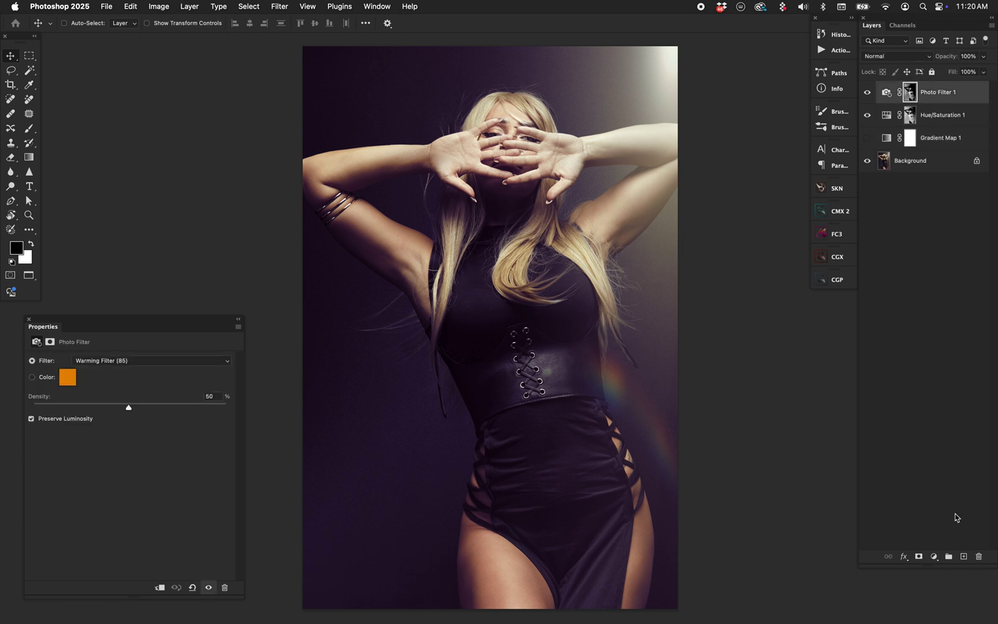
click(935, 557)
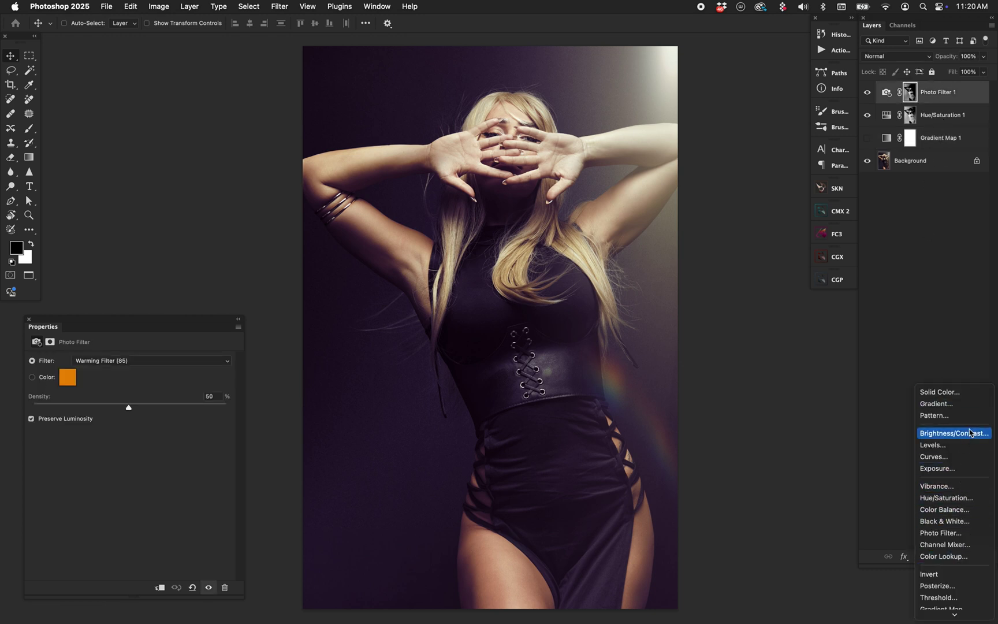
mouse_move(968, 620)
click(959, 389)
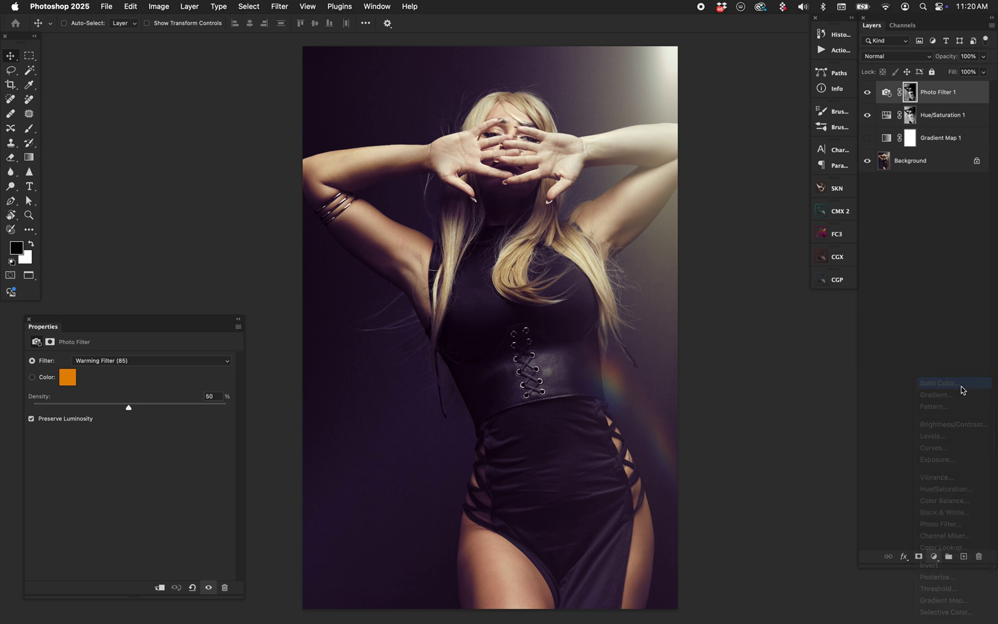
Make the fill pure red, group it with a new Hue/Saturation 2 as Group 1, and blend it in Soft Light
click(845, 358)
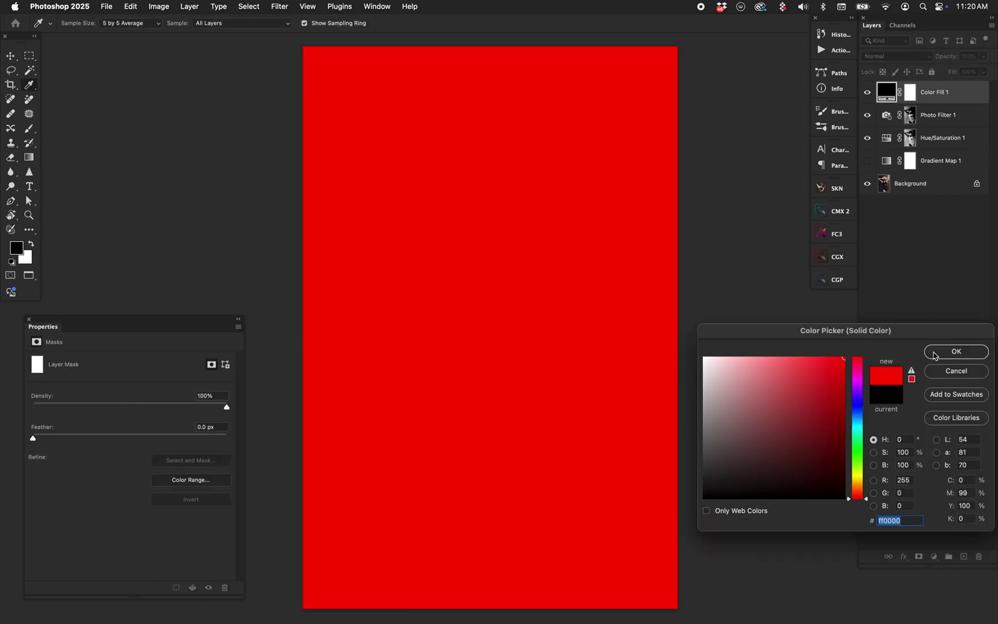
click(956, 351)
click(935, 556)
scroll(947, 544, down, 1)
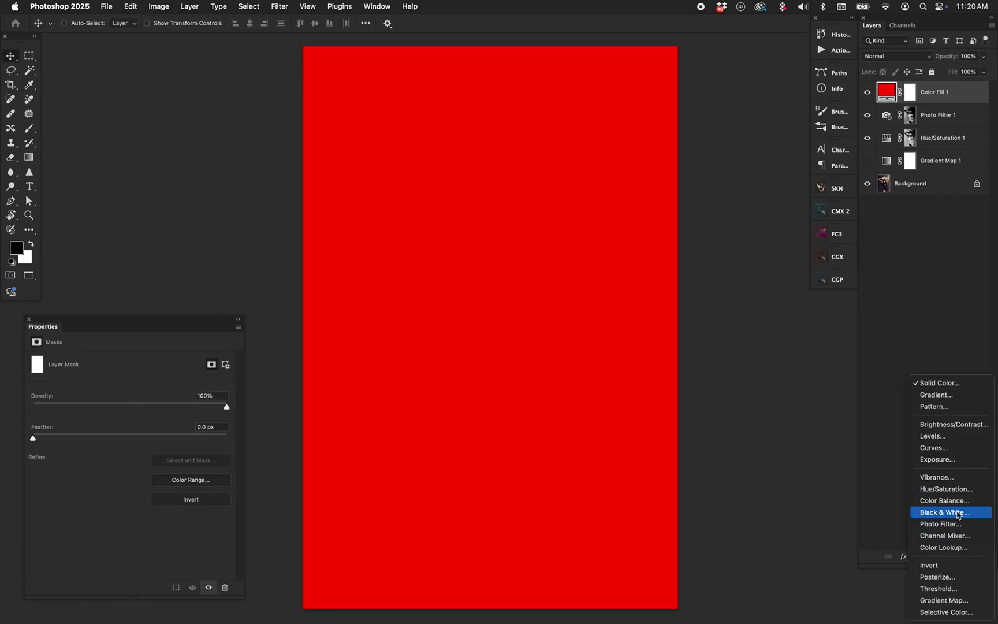
click(946, 490)
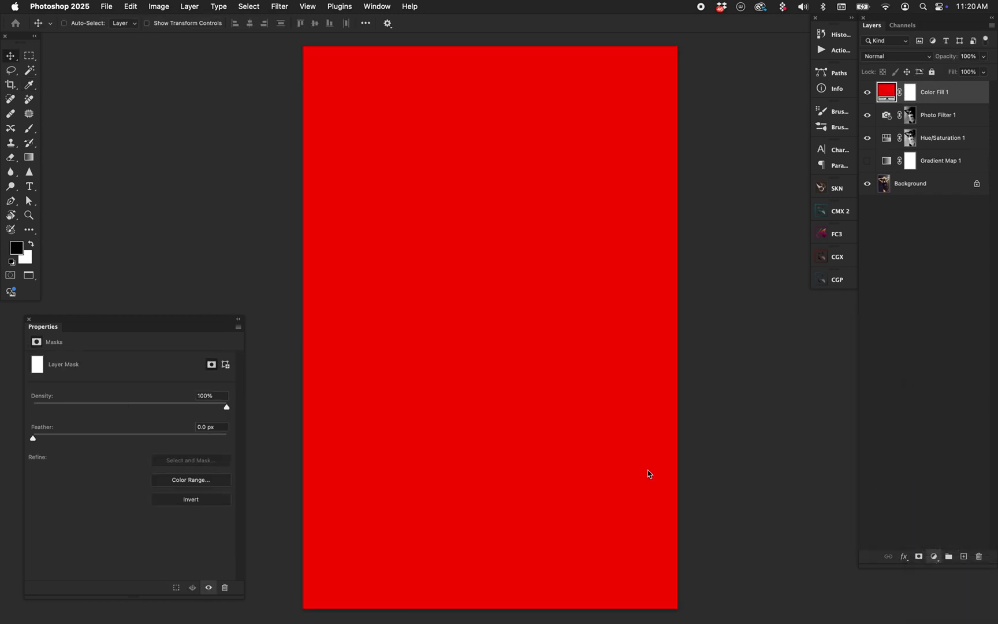
click(964, 124)
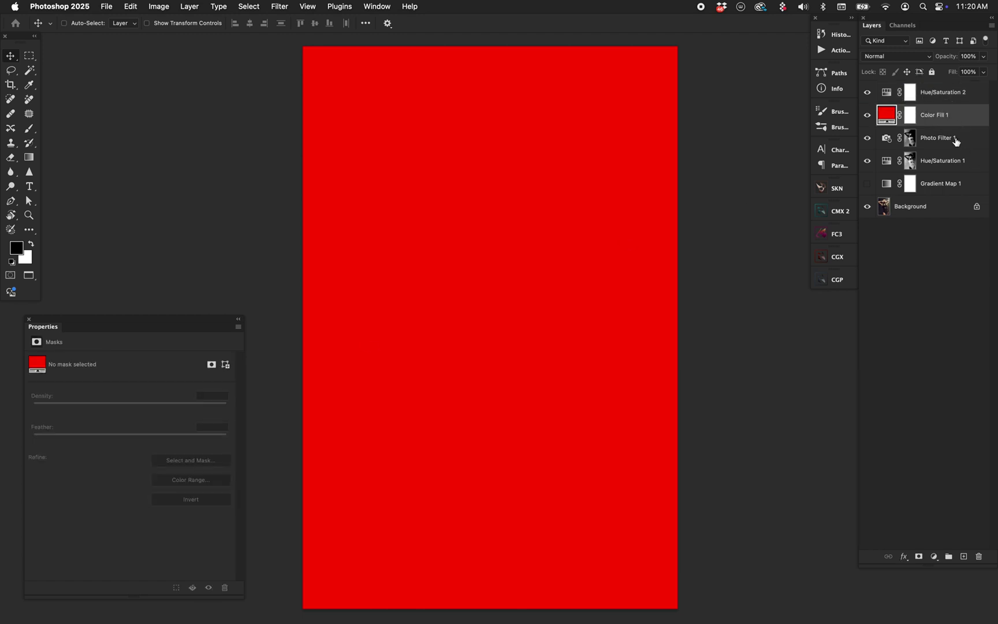
shift+click(944, 101)
key(super+g)
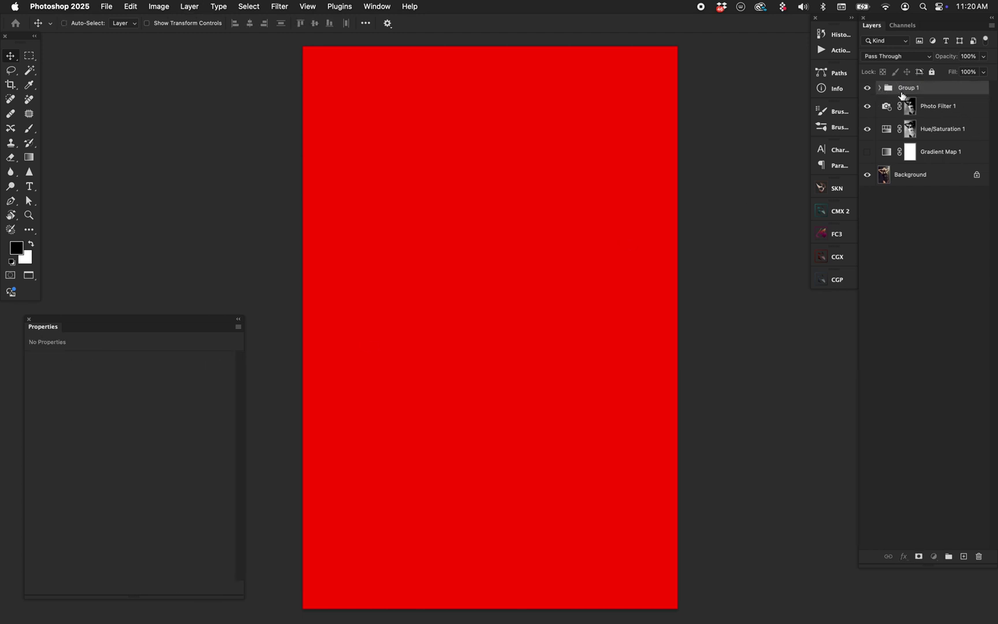
click(941, 126)
click(904, 57)
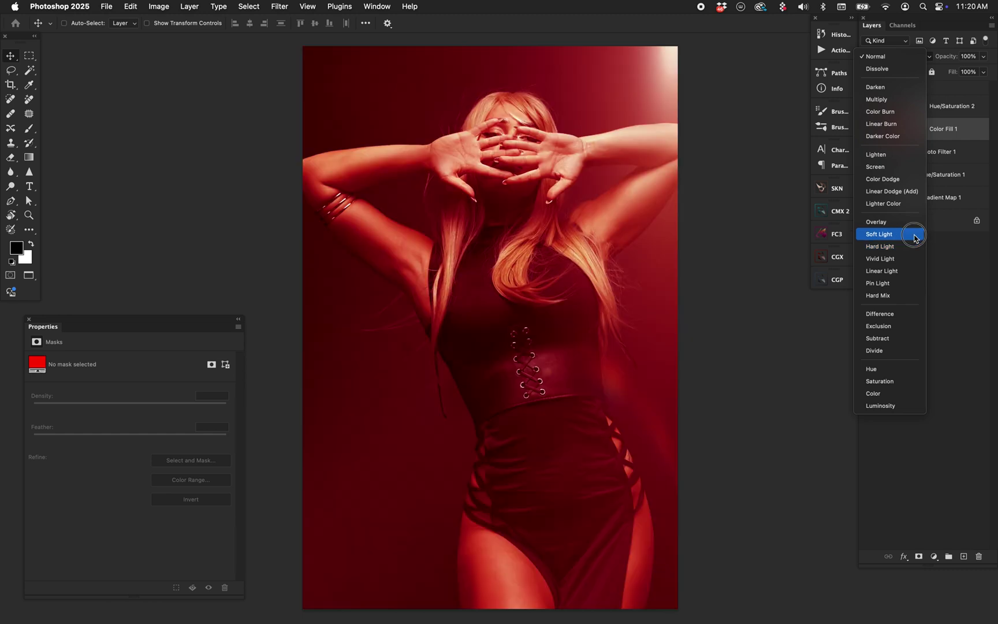
click(880, 246)
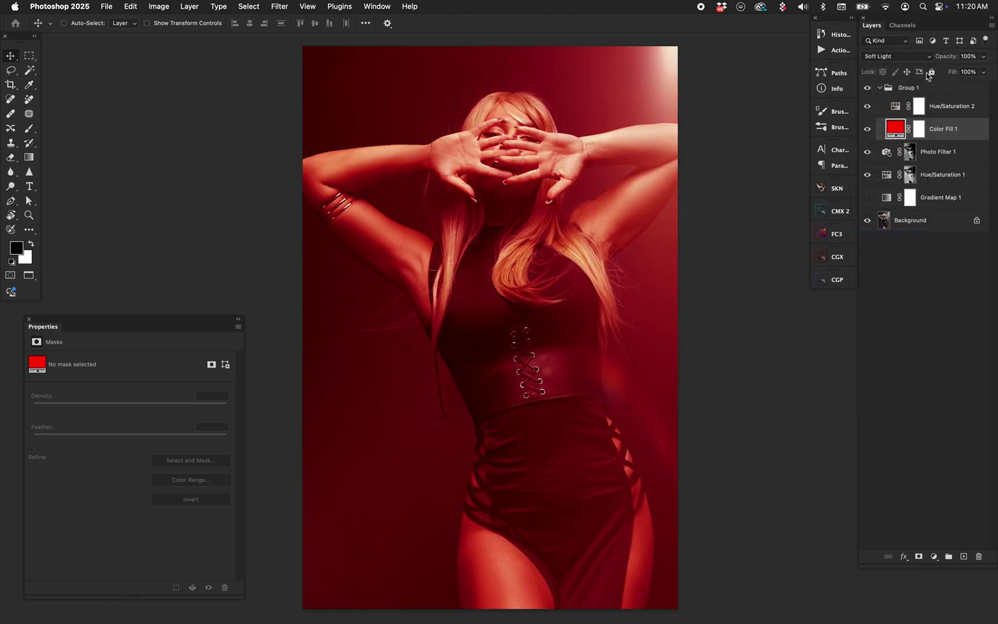
Show Gradient Map 1 alone and switch its gradient to the Highlights Sweep luma preset
click(911, 224)
click(867, 88)
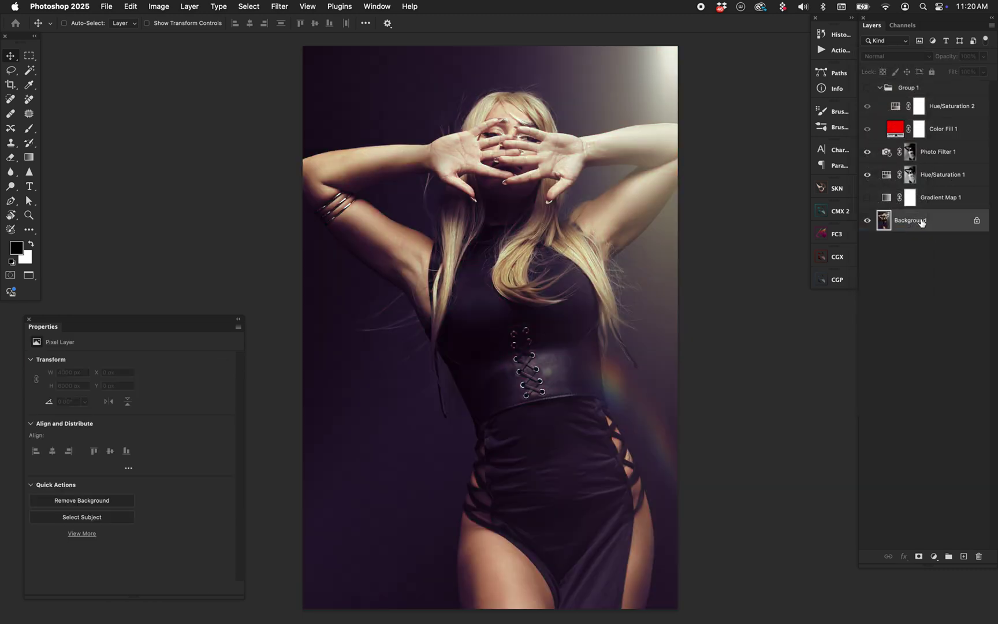
click(868, 197)
click(887, 197)
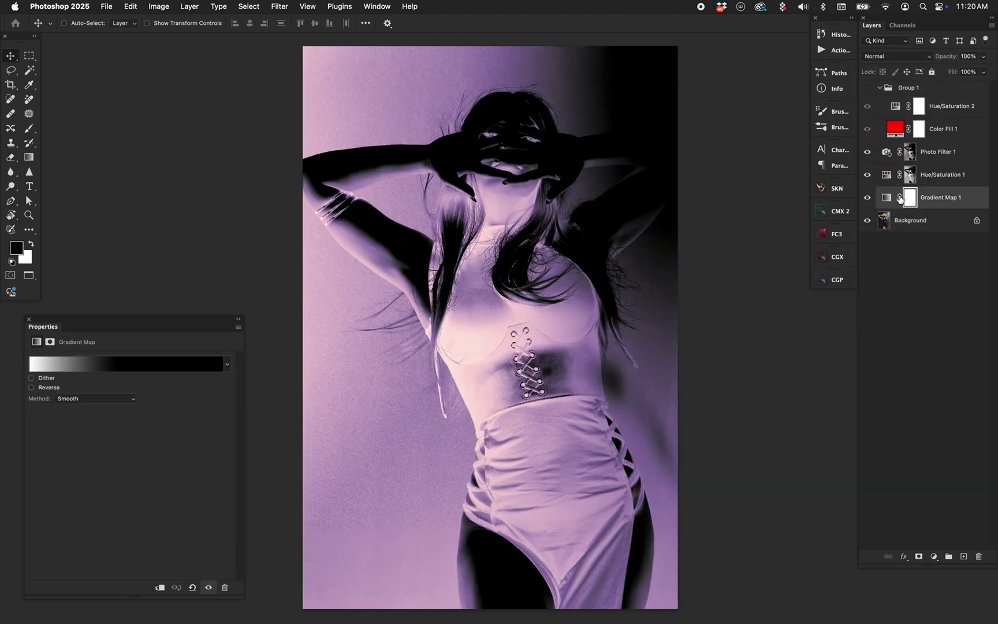
click(867, 151)
click(868, 174)
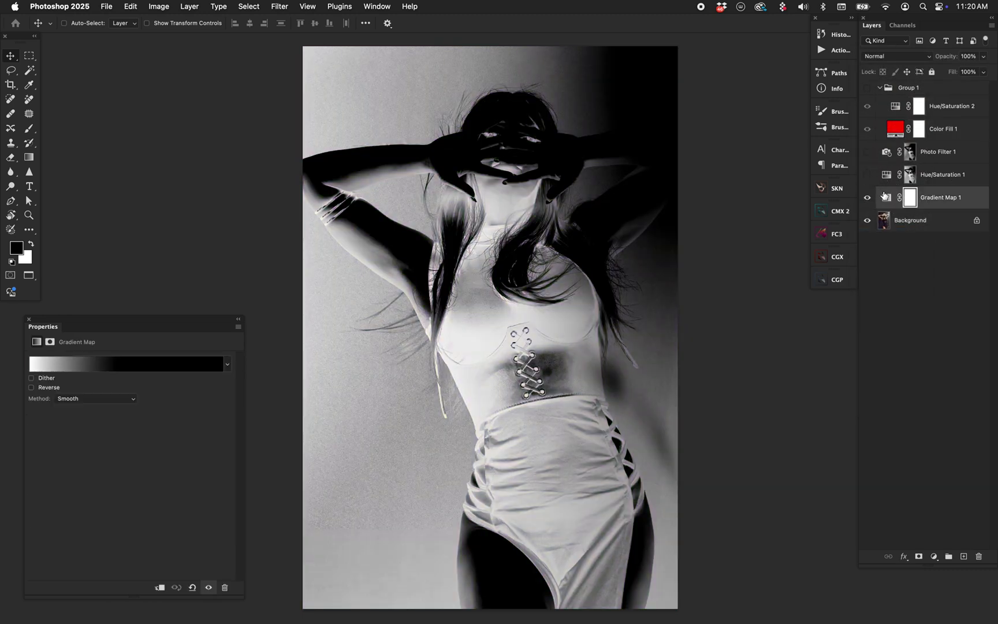
click(158, 365)
click(685, 186)
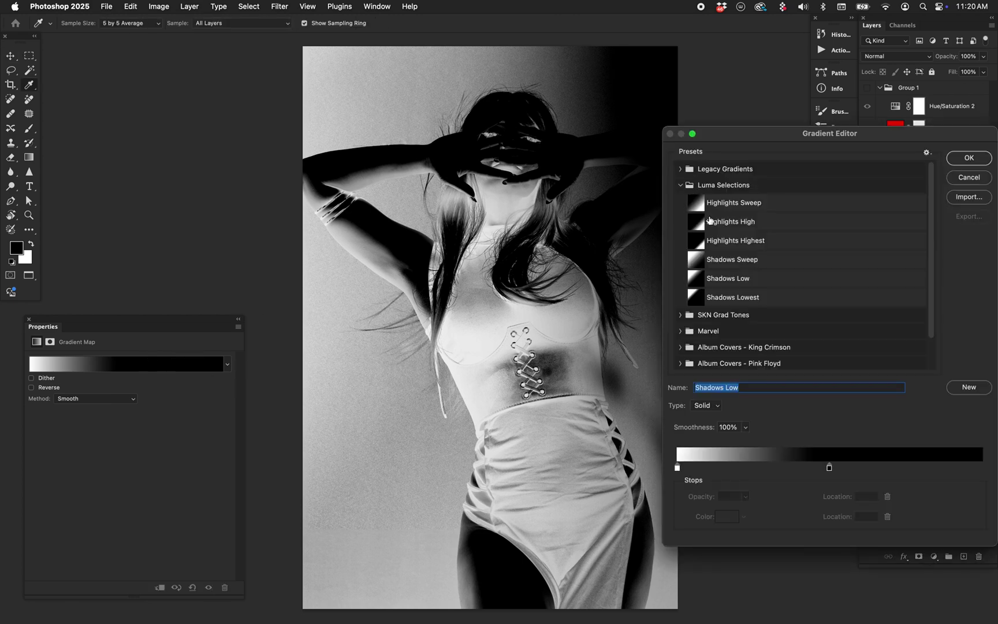
click(730, 259)
click(743, 224)
click(742, 203)
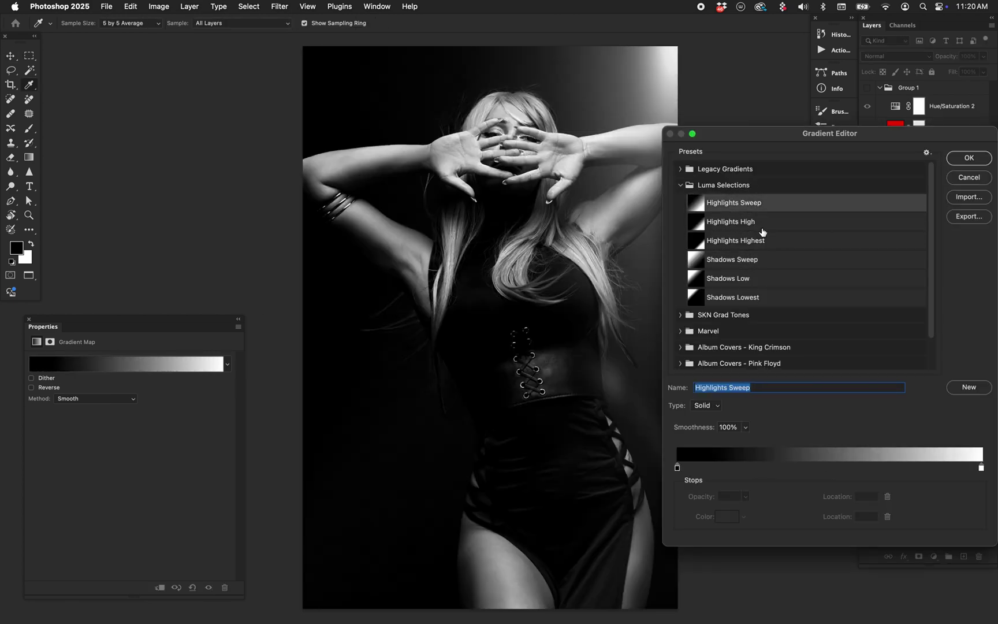
click(964, 164)
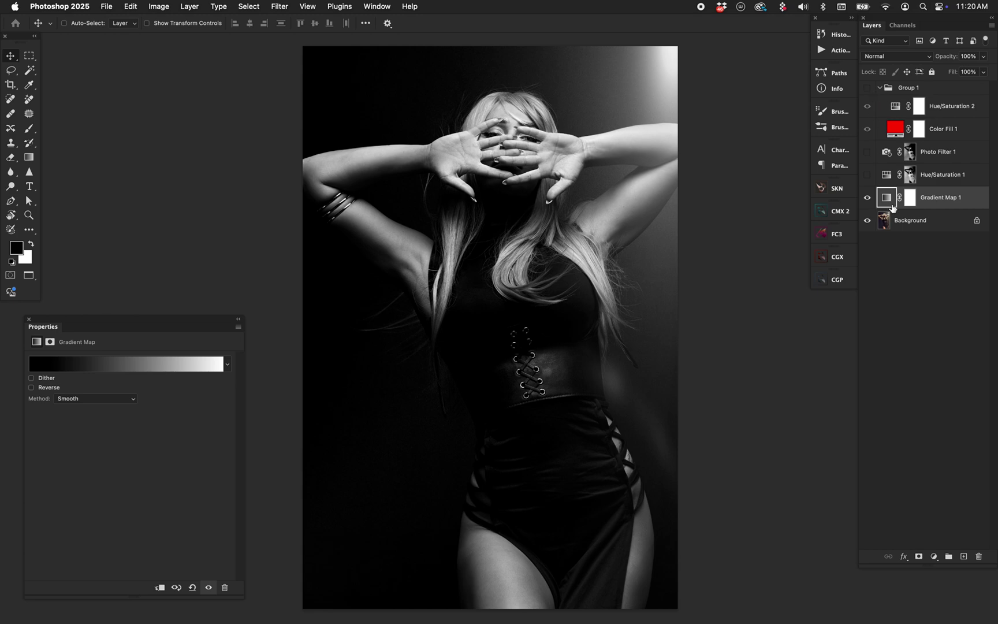
Load the Highlights Sweep luminosity selection, re-enable the hidden layers, and add it as Group 1's mask
ctrl+click(882, 171)
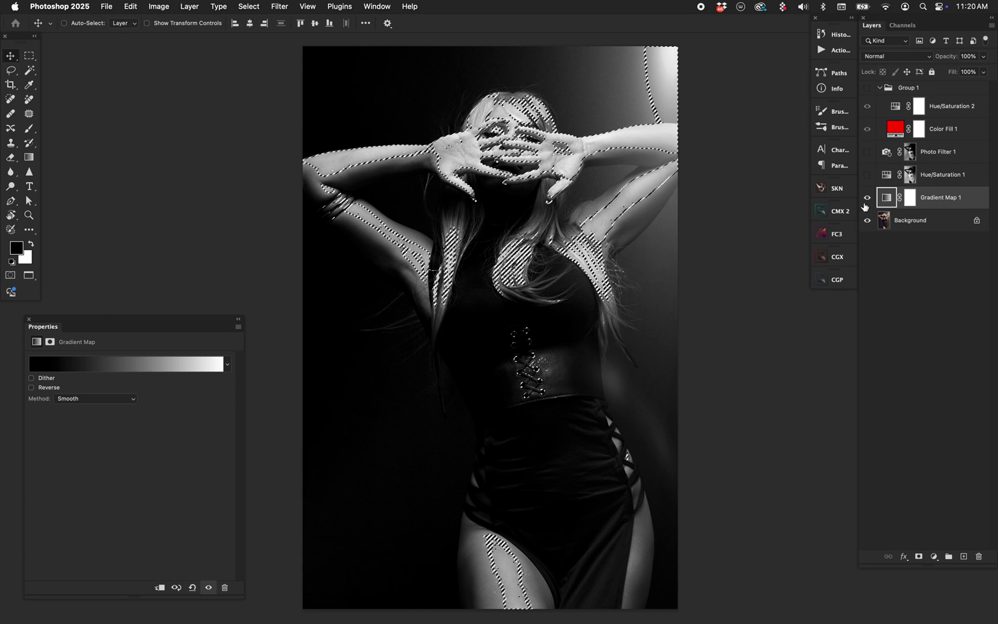
key(ctrl+comma)
drag(869, 175, 868, 152)
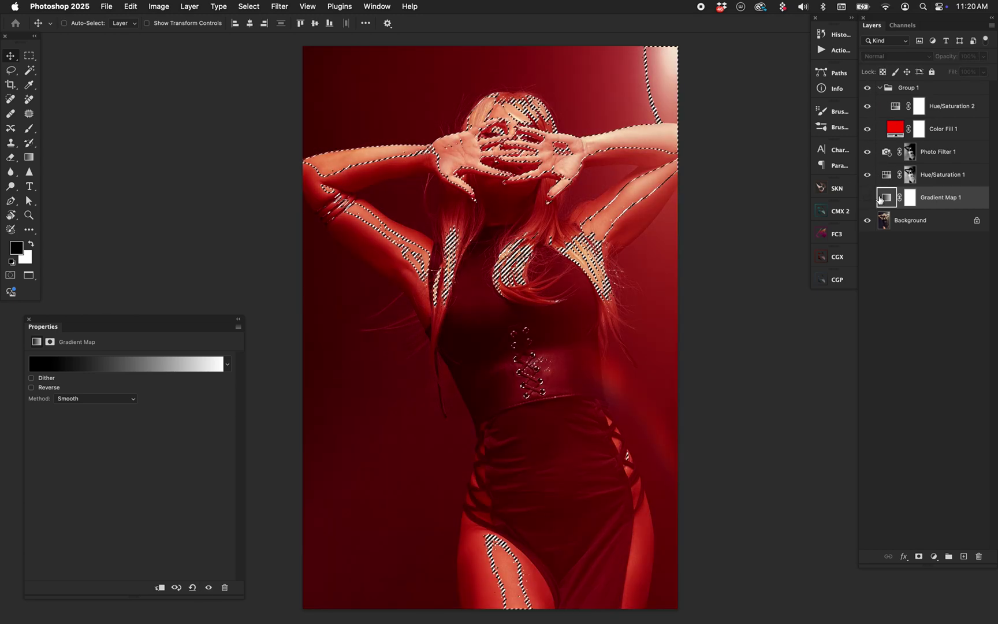
click(910, 87)
click(919, 557)
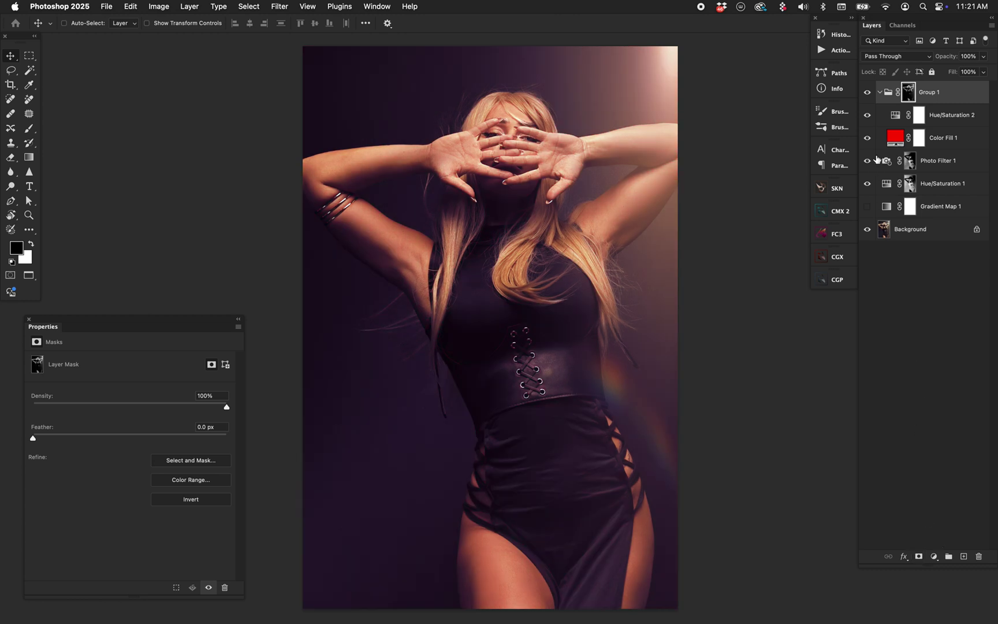
Set Hue/Saturation 2's hue to +43 for gold highlights, then preview Group 1's mask
click(942, 121)
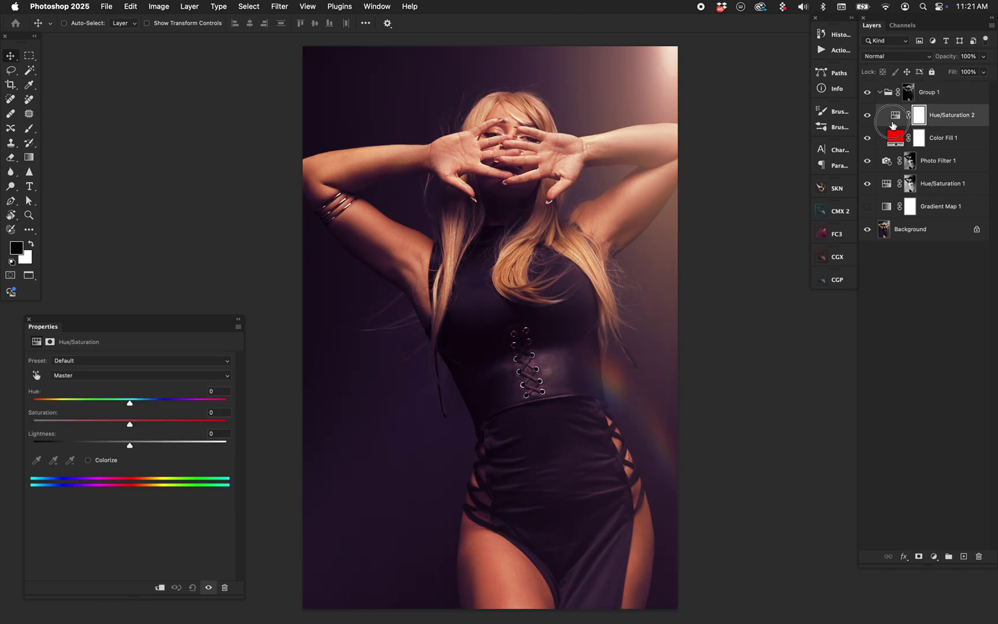
drag(145, 404, 172, 402)
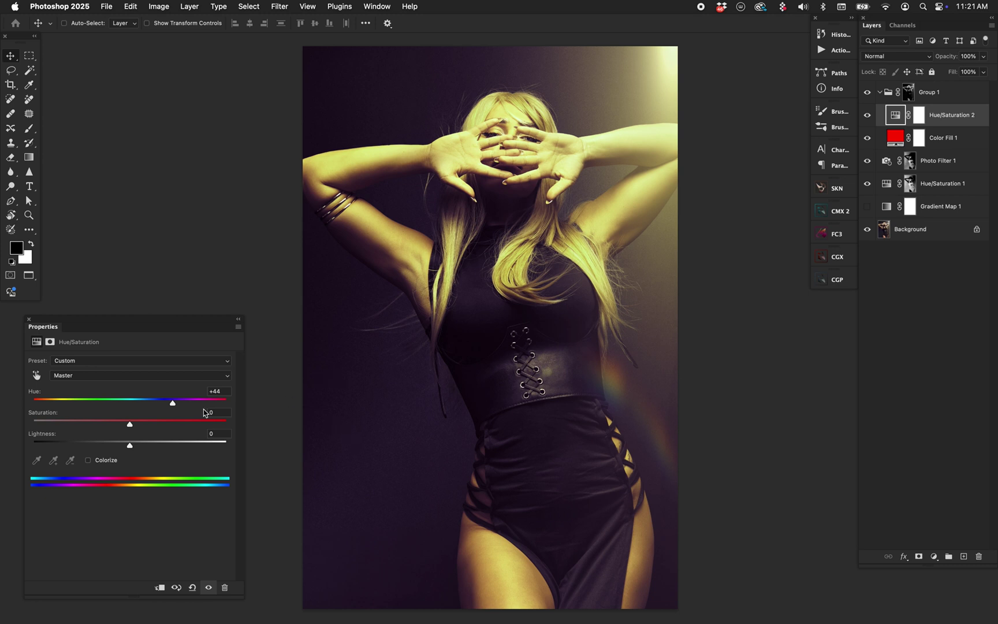
click(130, 446)
mouse_move(130, 446)
mouse_down()
mouse_move(112, 445)
mouse_move(156, 445)
mouse_move(89, 446)
mouse_move(119, 445)
mouse_up()
drag(152, 408, 174, 406)
click(927, 100)
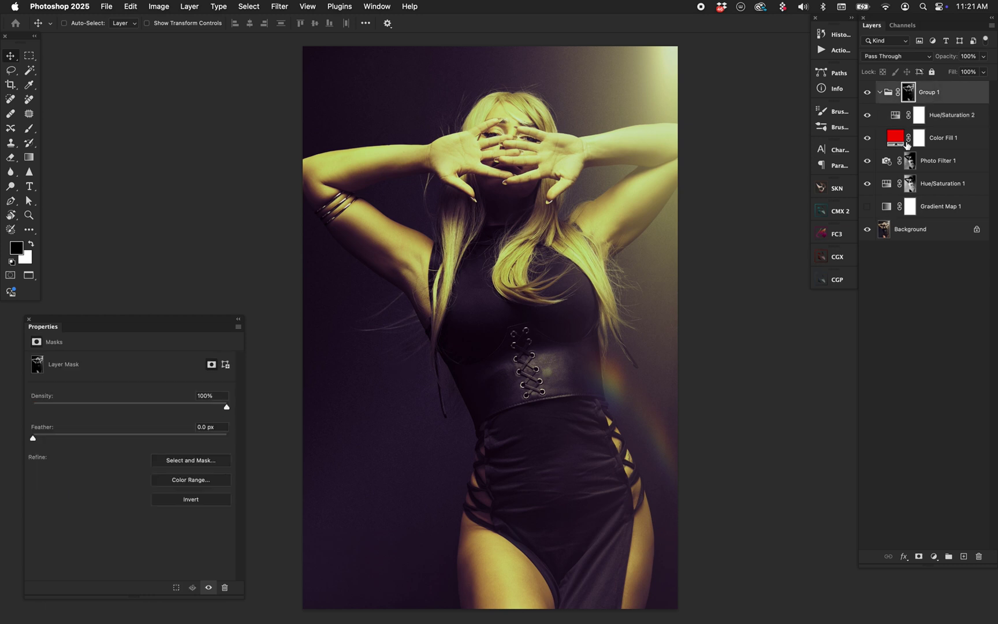
alt+click(910, 95)
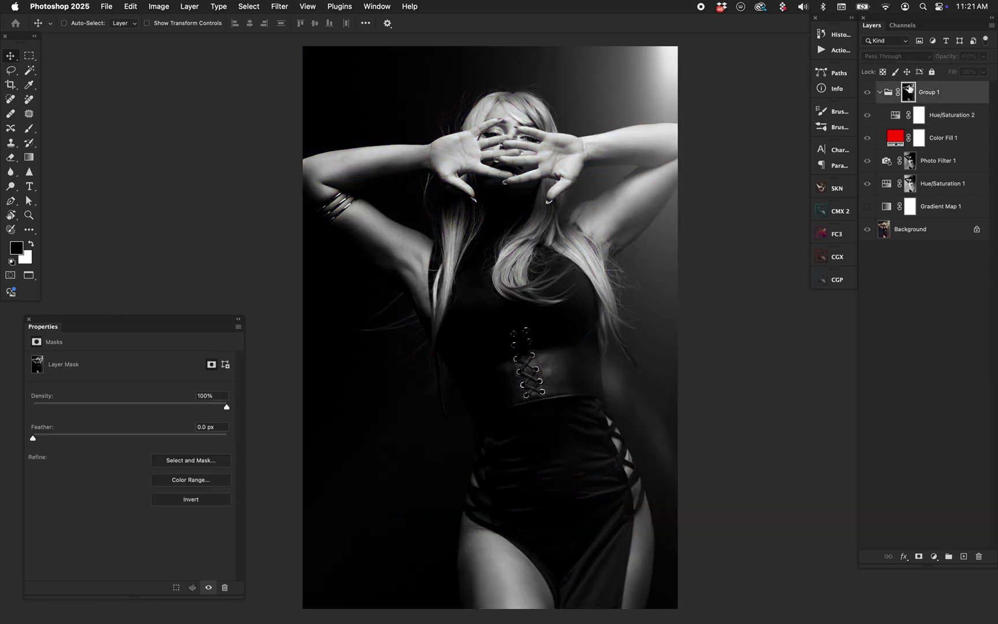
alt+click(910, 90)
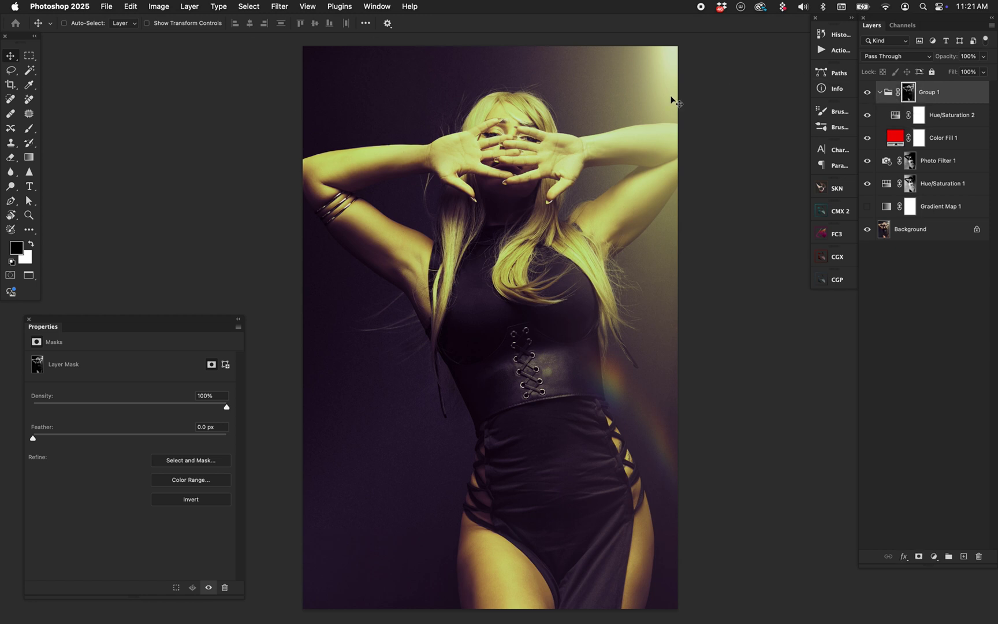
click(158, 6)
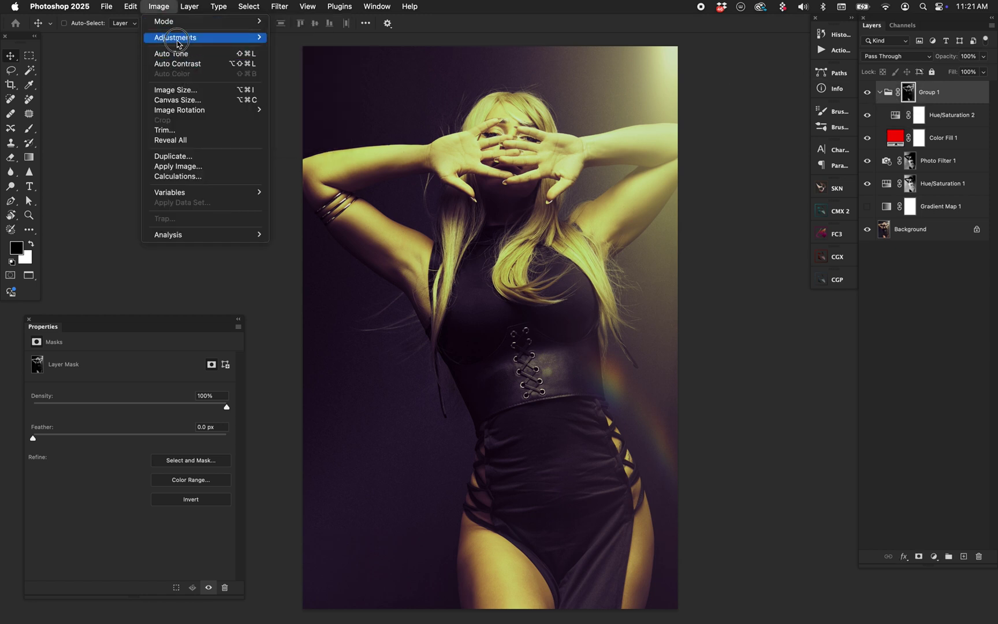
mouse_move(178, 38)
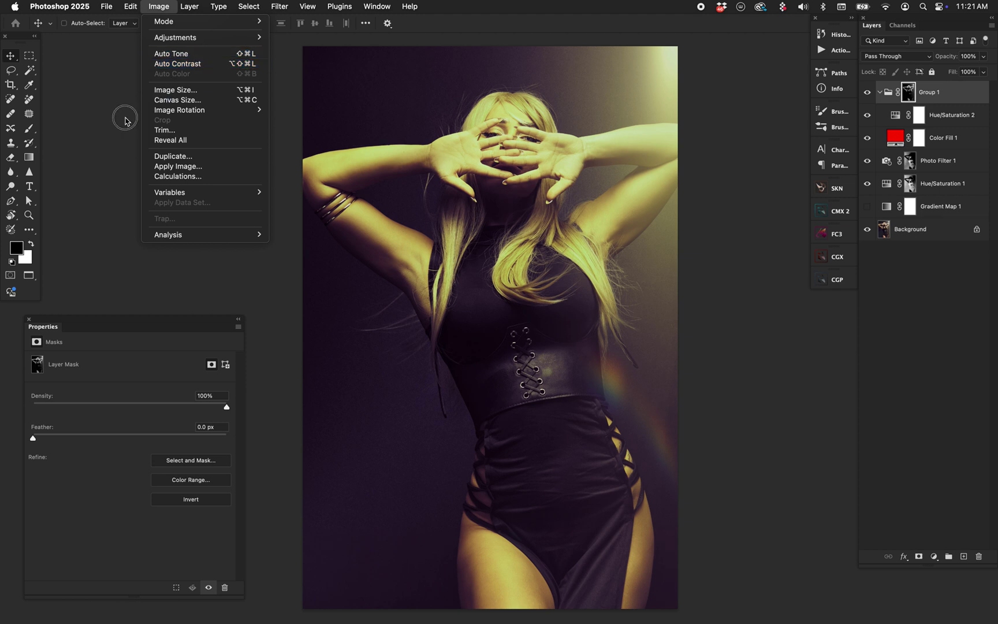
click(107, 116)
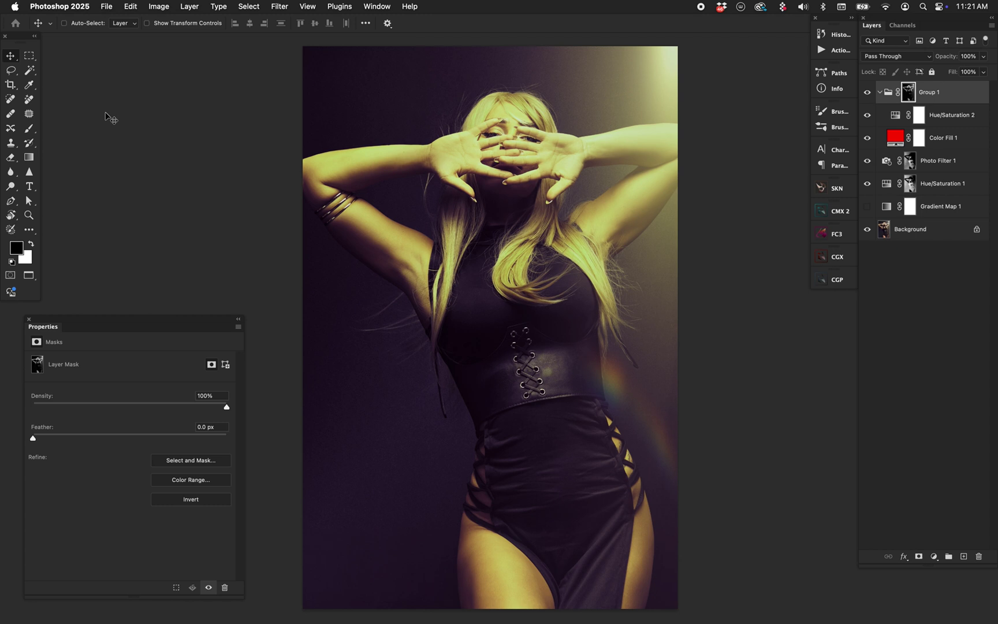
Delete the layers from Group 1 through Hue/Saturation 1, then re-show and select Gradient Map 1
shift+click(946, 187)
key(Delete)
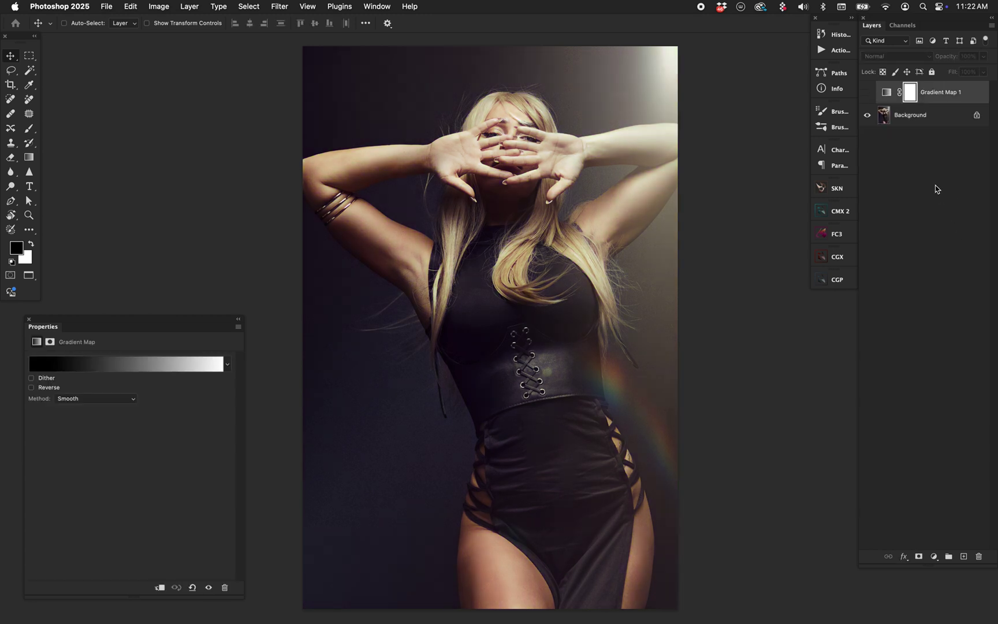
click(867, 92)
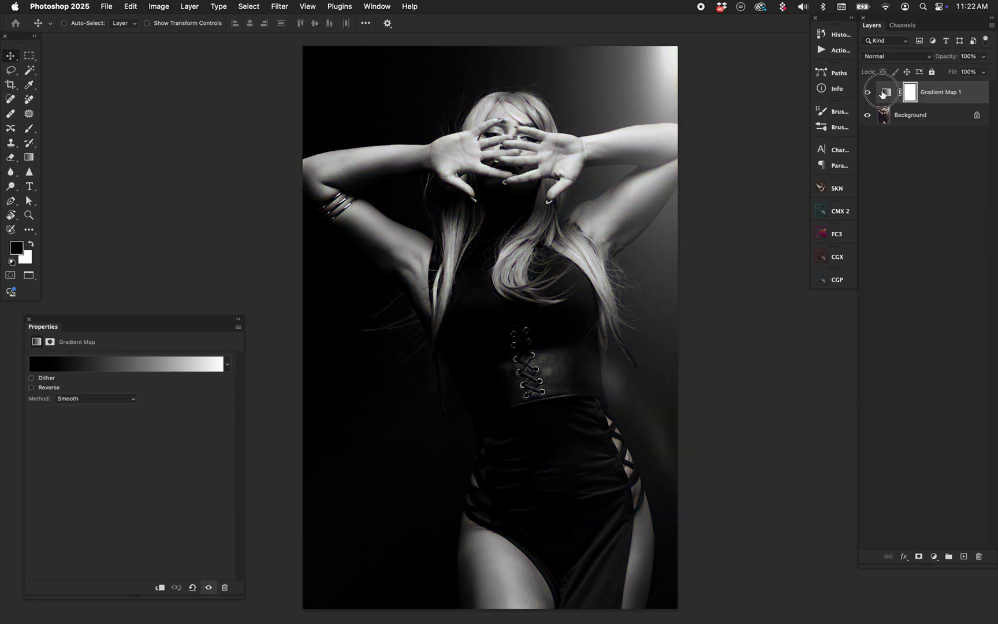
click(887, 92)
Set Gradient Map 1 to the Luma Selections 'Shadows Low' gradient preset
click(160, 365)
click(692, 185)
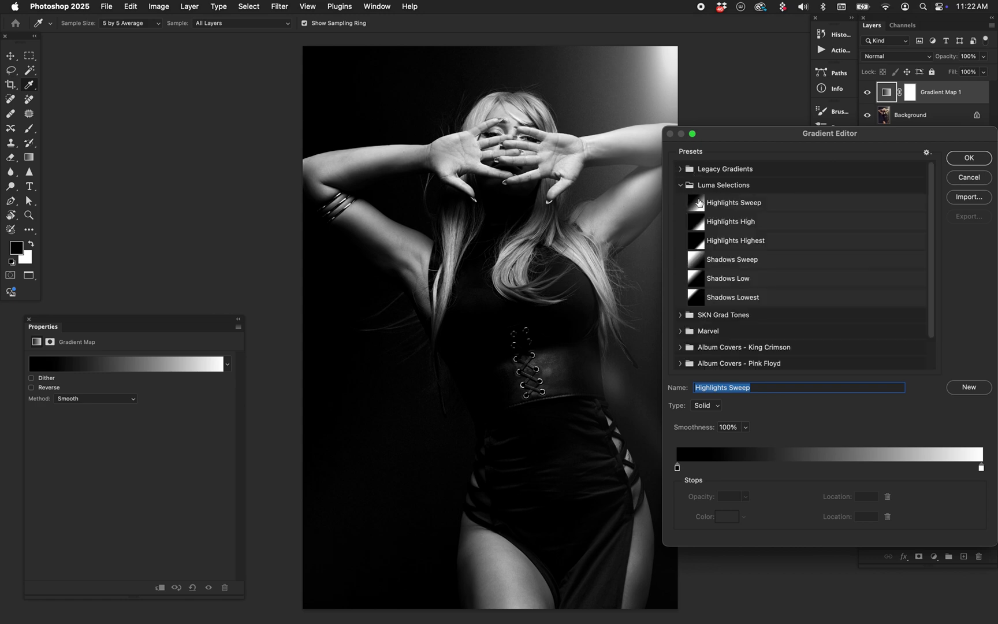
click(751, 280)
click(754, 265)
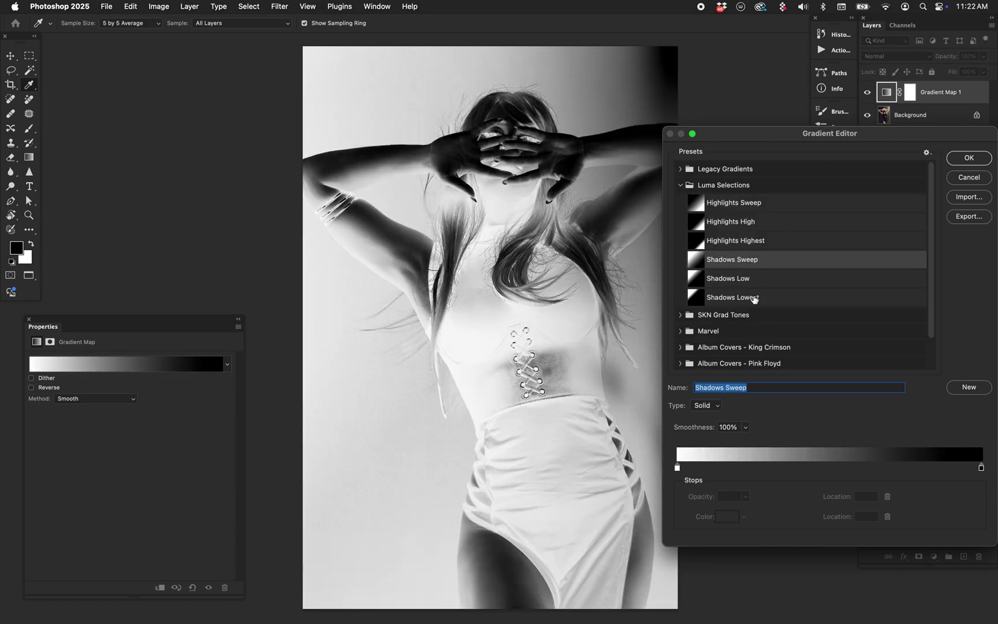
click(757, 297)
click(751, 279)
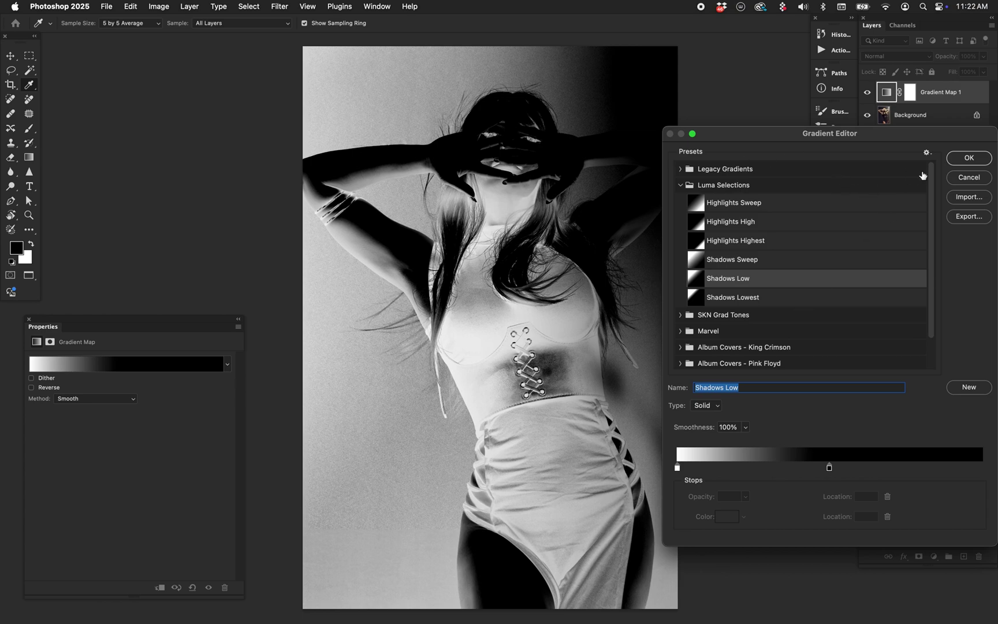
click(956, 161)
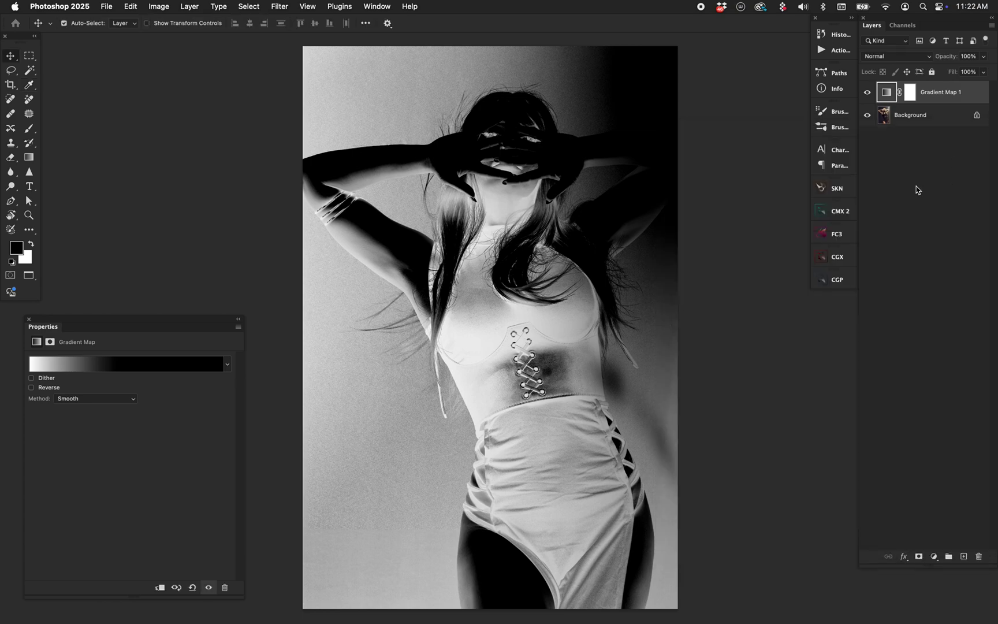
Load the RGB channel as a shadows luminosity selection, then delete Gradient Map 1
click(867, 92)
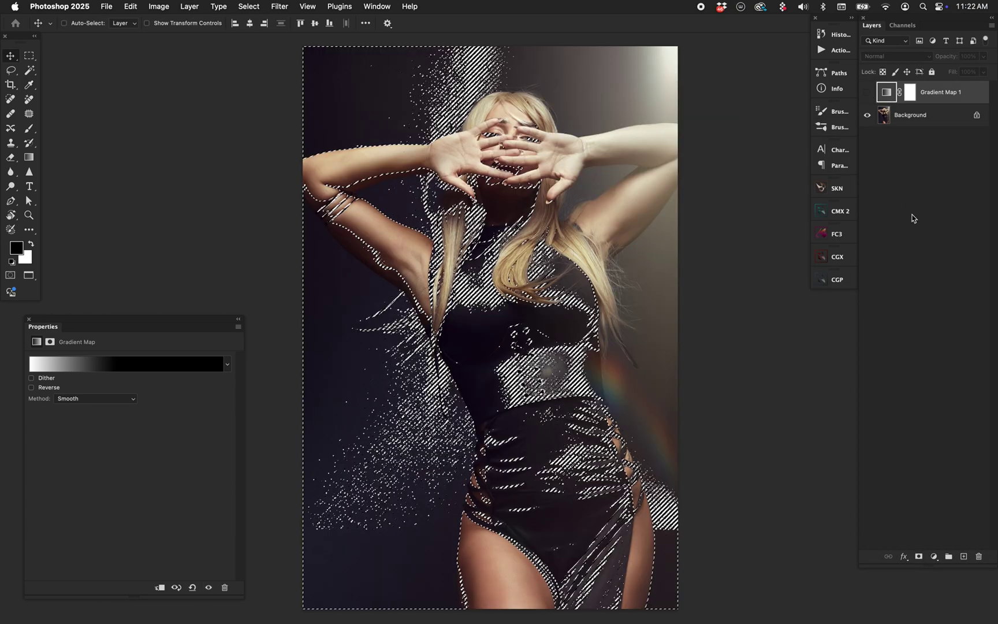
key(super+d)
click(867, 91)
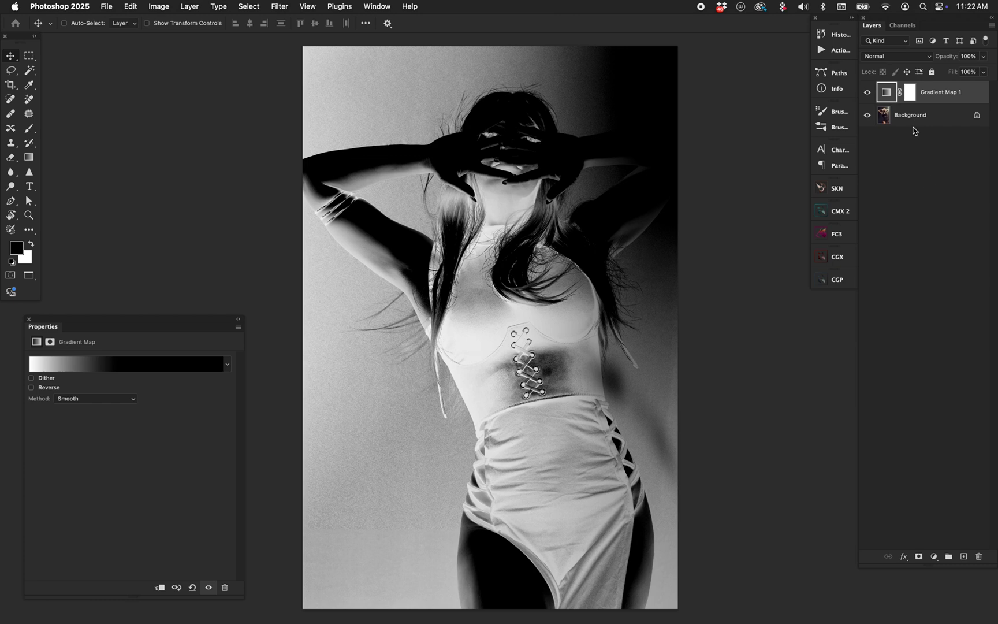
click(902, 26)
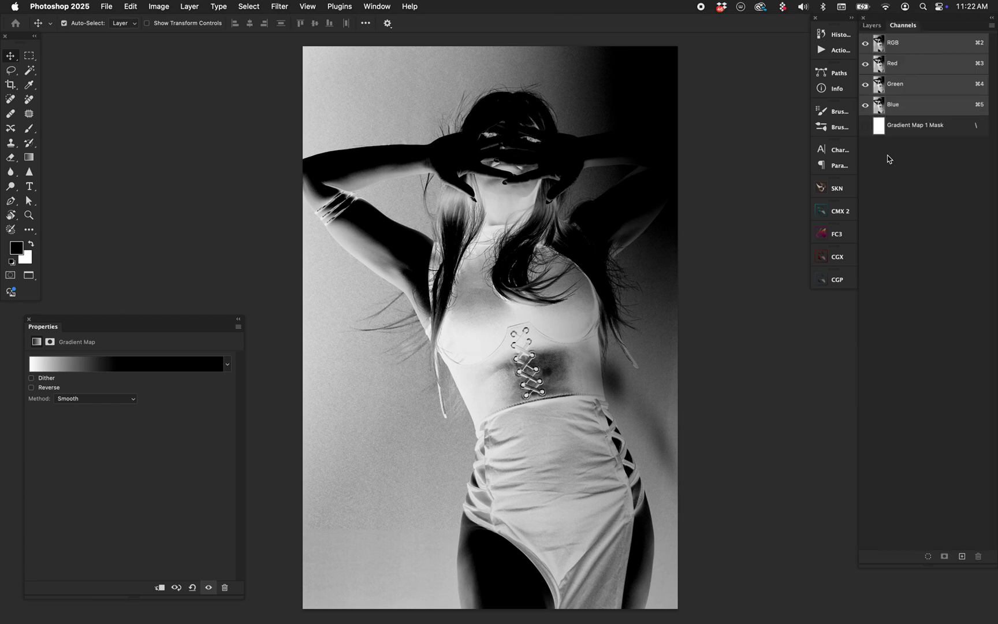
super+click(879, 47)
click(875, 26)
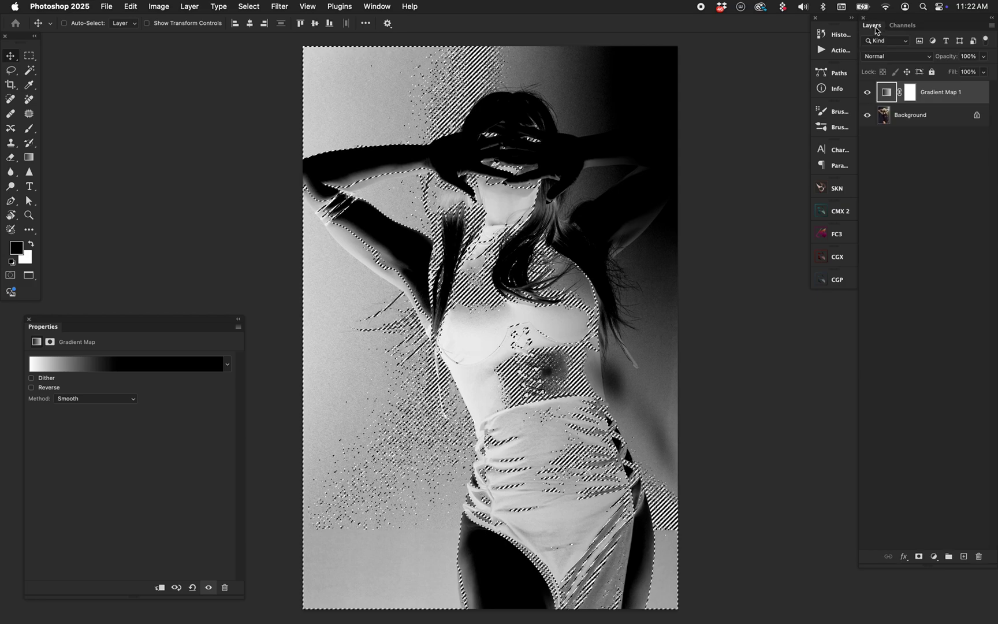
drag(887, 93, 979, 557)
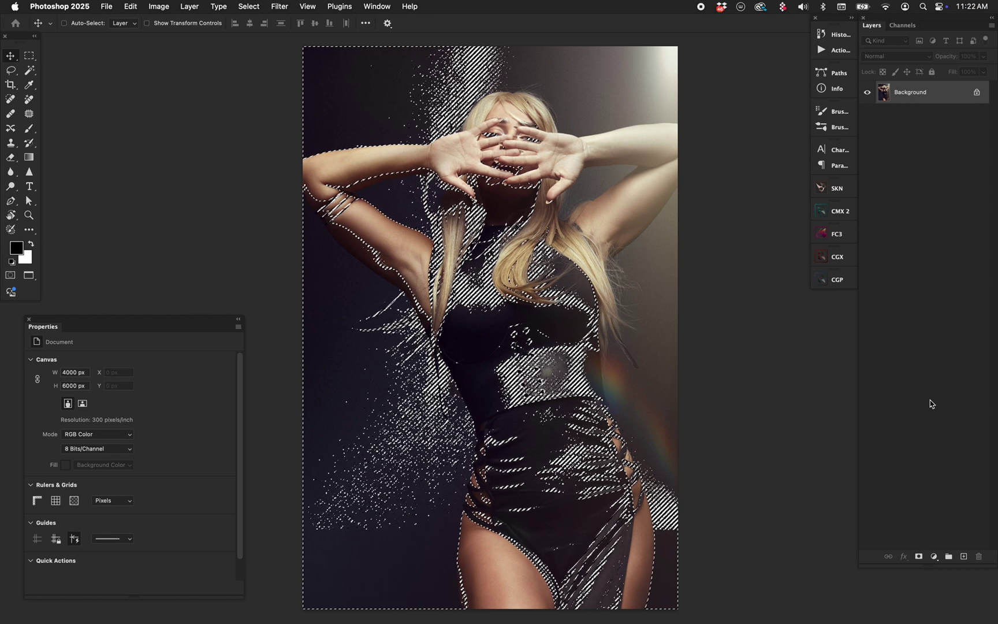
Clear the shadows luminosity selection
click(937, 553)
click(912, 322)
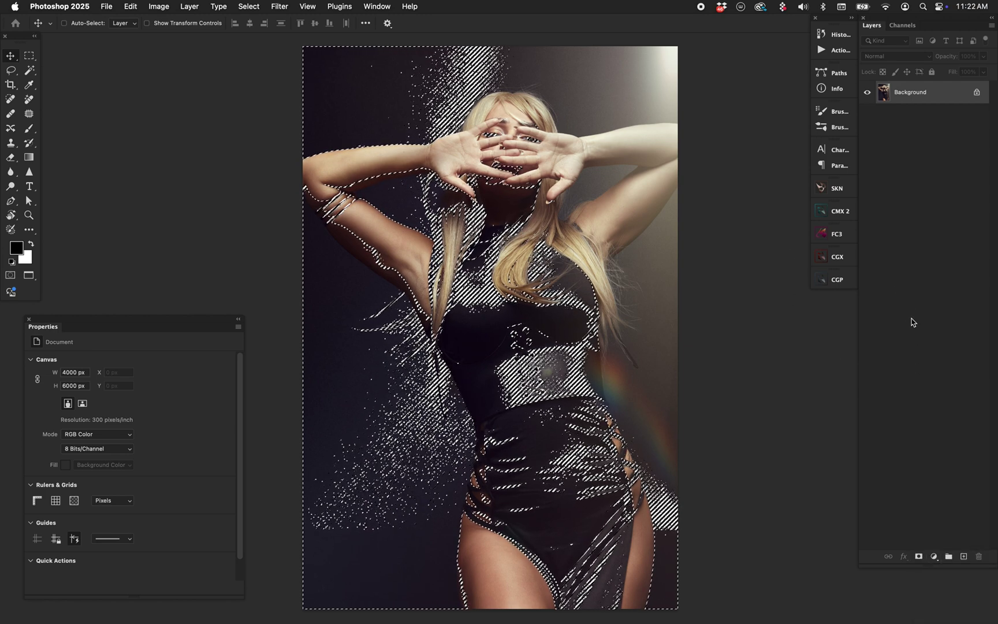
key(super+d)
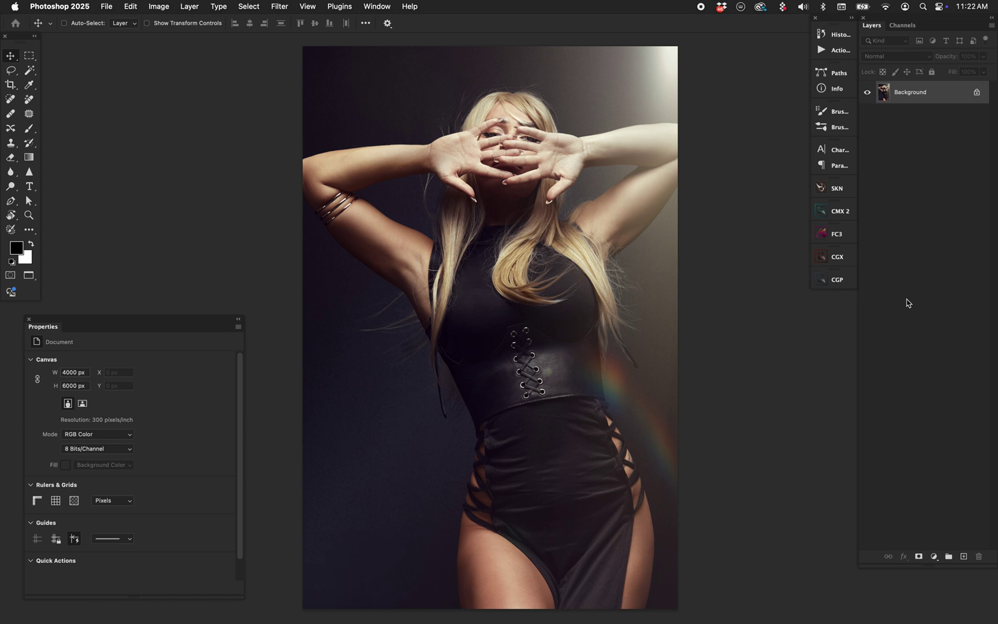
Add a Curves layer with an inverted mask and the curve raised to lift shadows
click(934, 557)
click(947, 455)
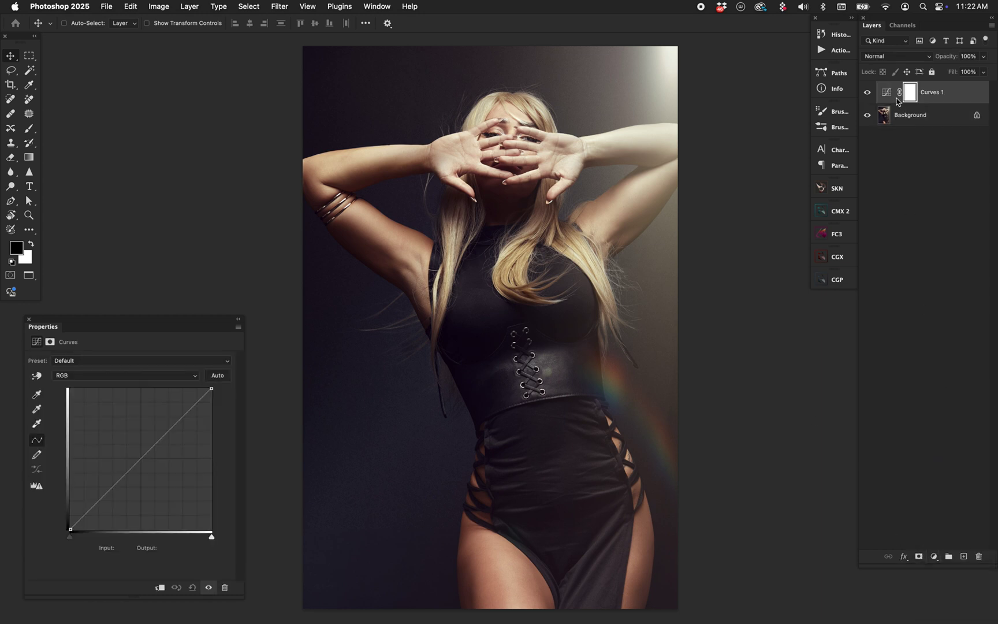
key(super+i)
drag(130, 452, 118, 438)
Paint white onto the eyes with an 80-pixel brush to reveal the Curves lift
key(b)
key(x)
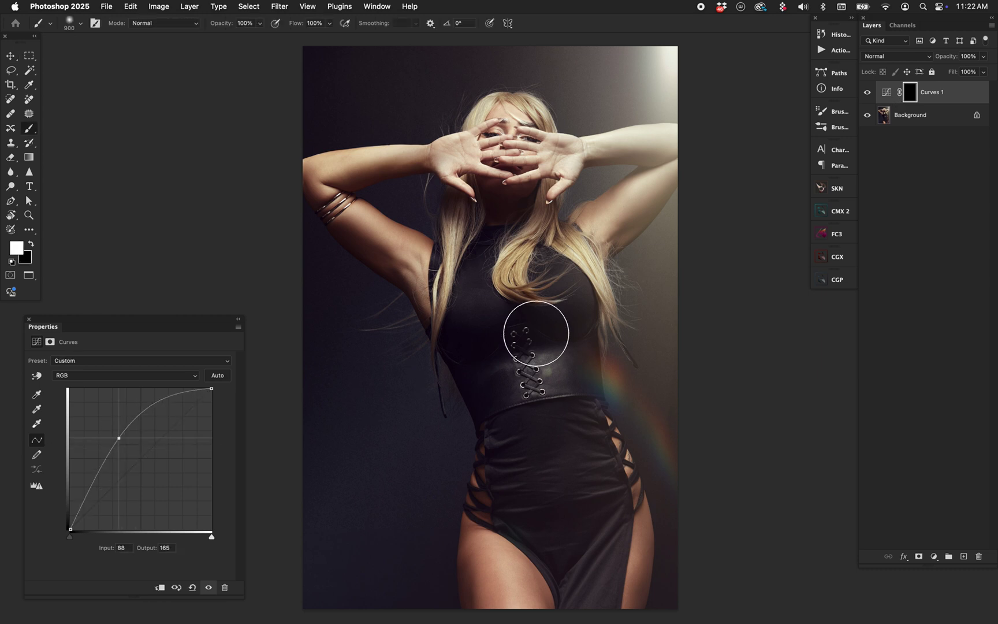
key(bracketleft)
key(bracketleft)
key(bracketleft)
key(bracketleft)
key(bracketleft)
key(bracketleft)
key(bracketleft)
key(bracketleft)
key(bracketleft)
drag(493, 134, 533, 138)
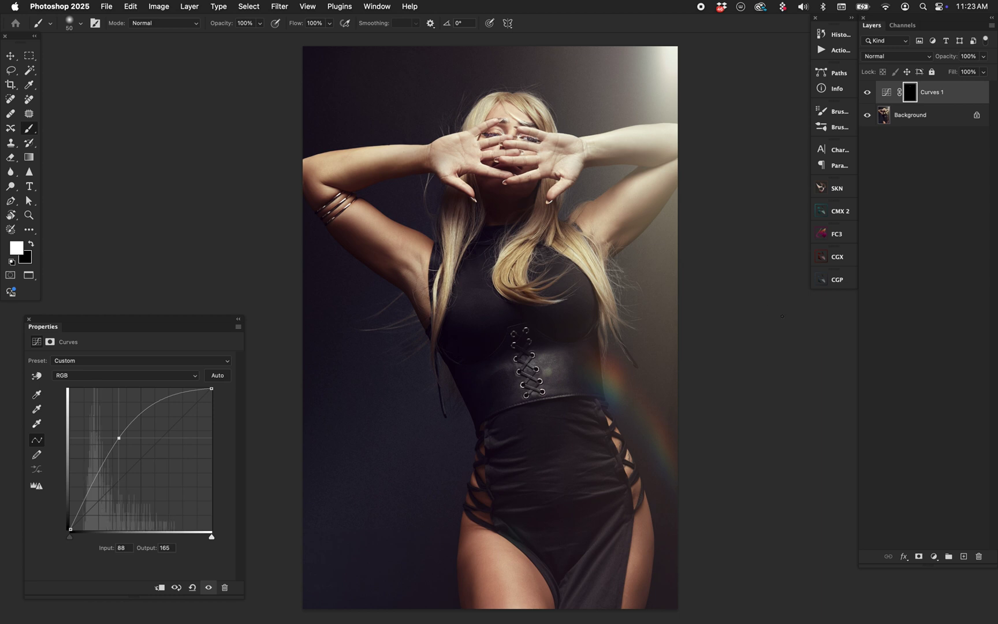
Delete the Curves 1 layer
key(v)
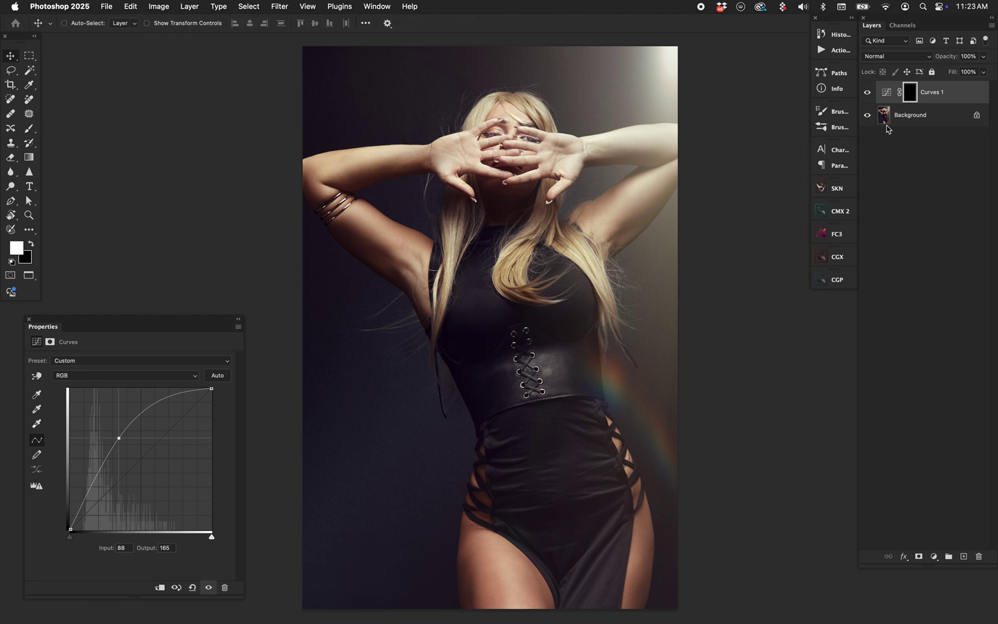
click(886, 93)
key(Delete)
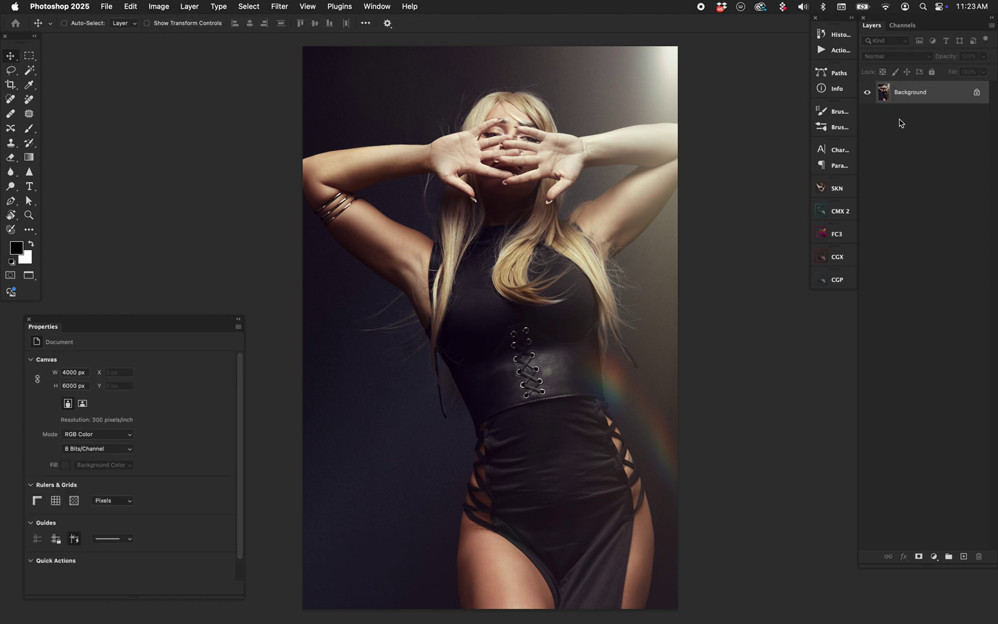